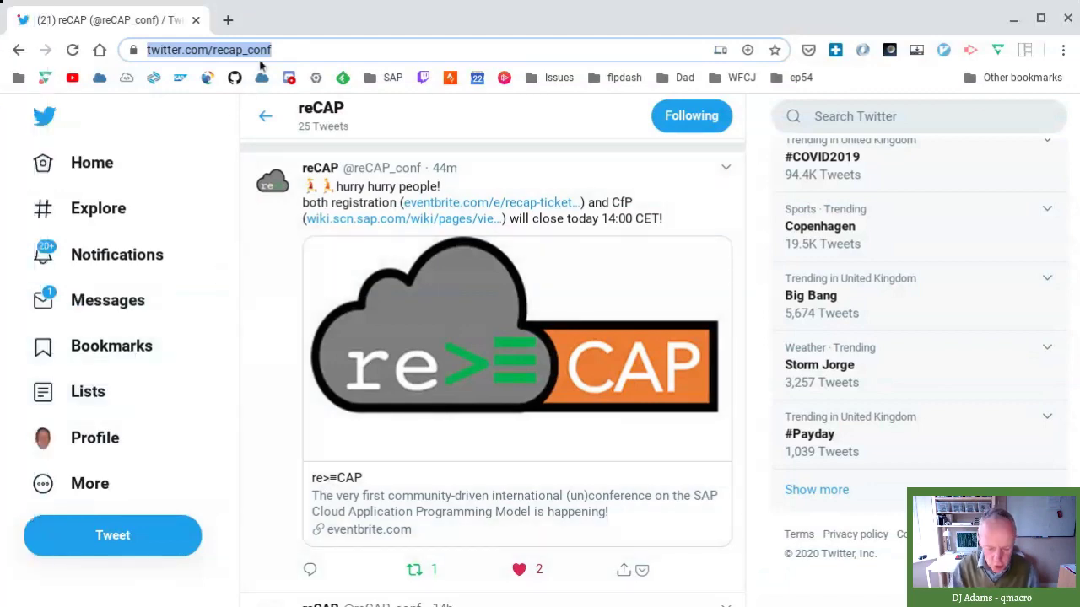
# - Load the SAP Cloud Platform Cockpit trial page from the 'cock' address-bar suggestion
pyautogui.write('cock')
pyautogui.press('Return')
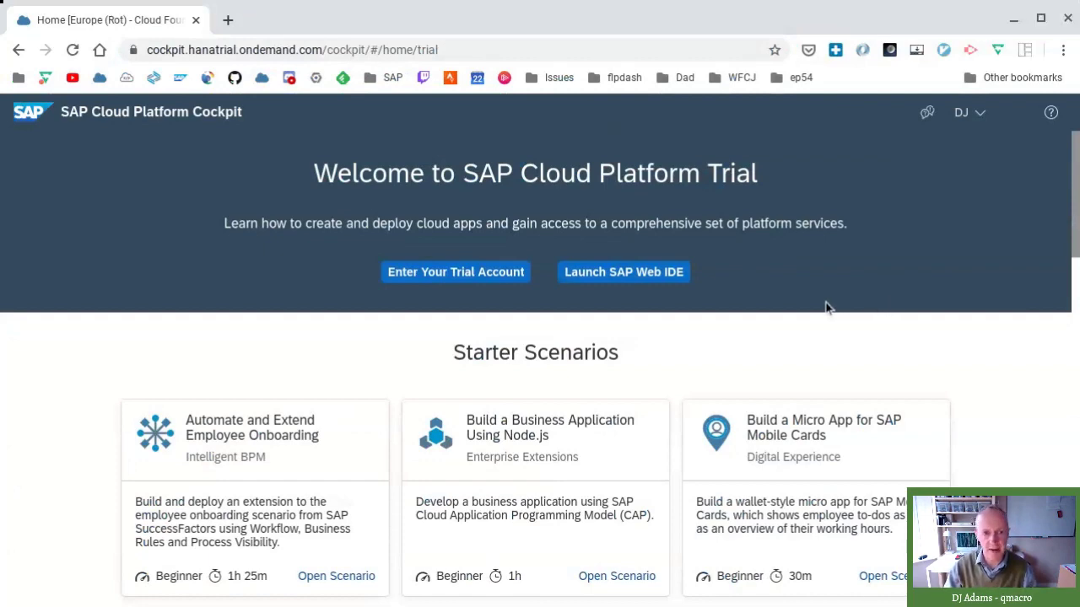
# - Enter the Neo trial subaccount and scroll through its list of services
pyautogui.scroll(-12, 826, 308)
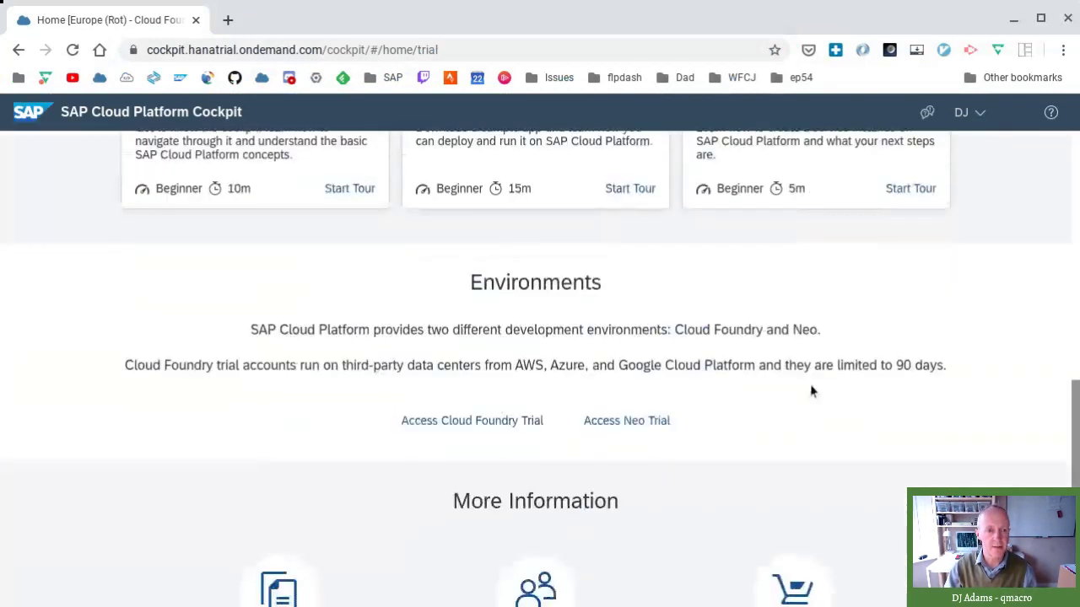
pyautogui.click(655, 418)
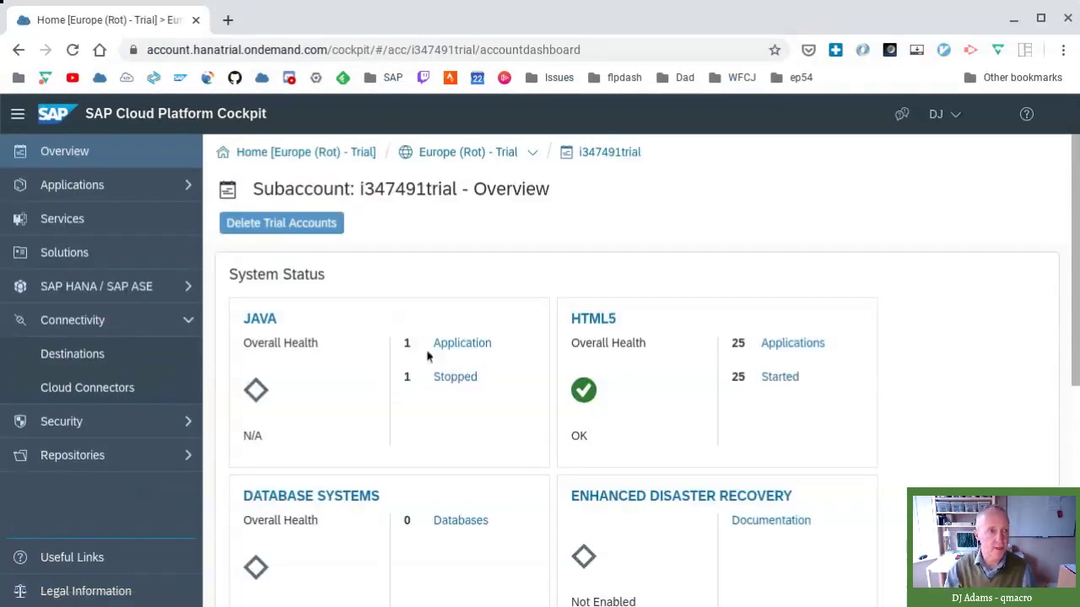
pyautogui.click(103, 229)
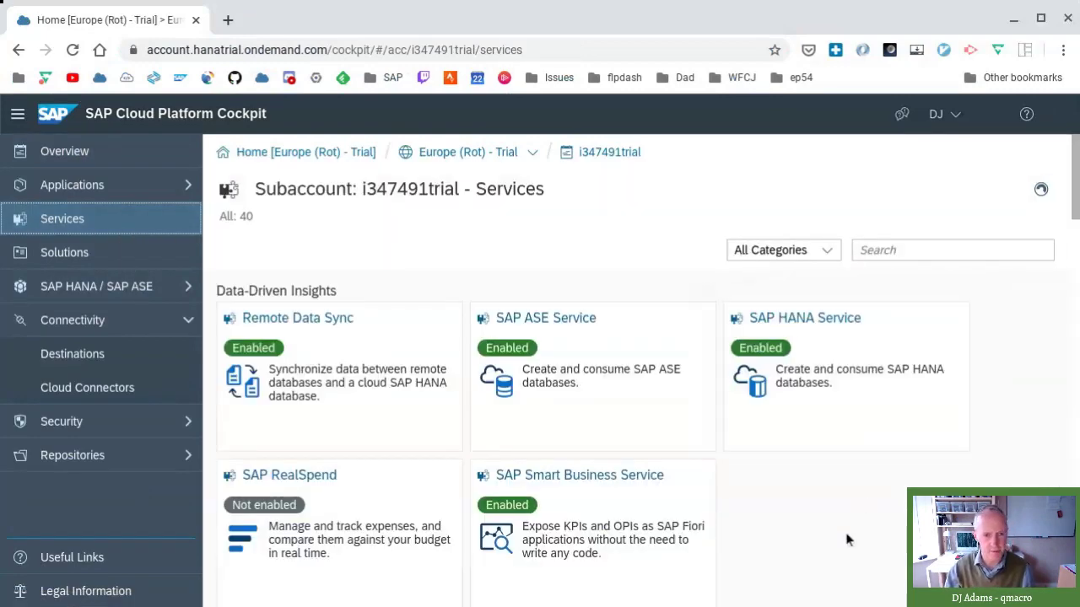
pyautogui.scroll(-10, 846, 531)
pyautogui.scroll(-7, 846, 524)
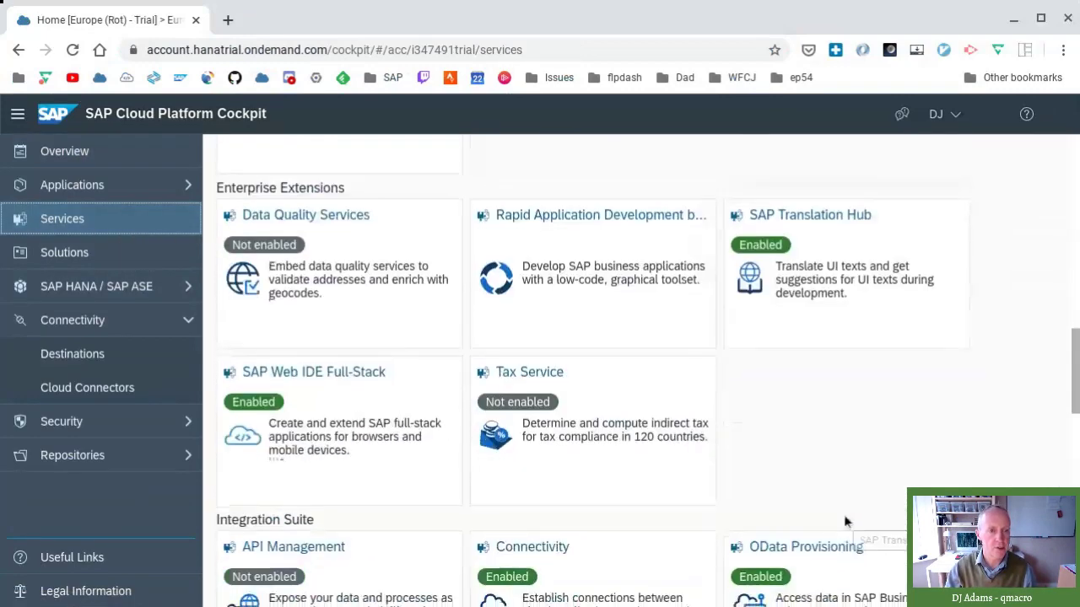
# - Open the Workflow service and launch its Fiori Launchpad (Default Site)
pyautogui.click(613, 433)
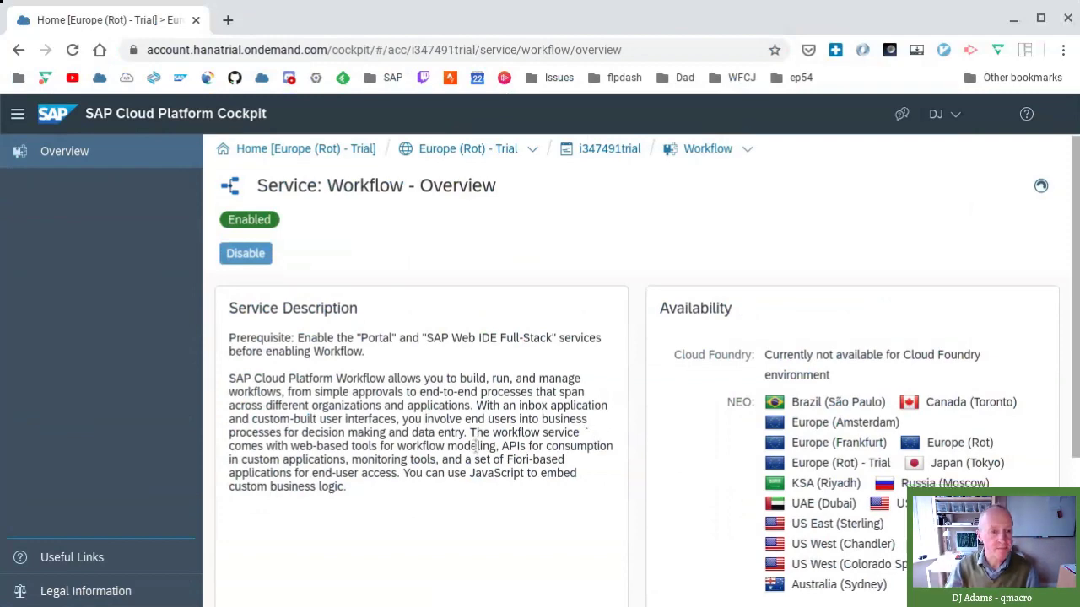
pyautogui.scroll(-2, 477, 447)
pyautogui.scroll(-1, 478, 448)
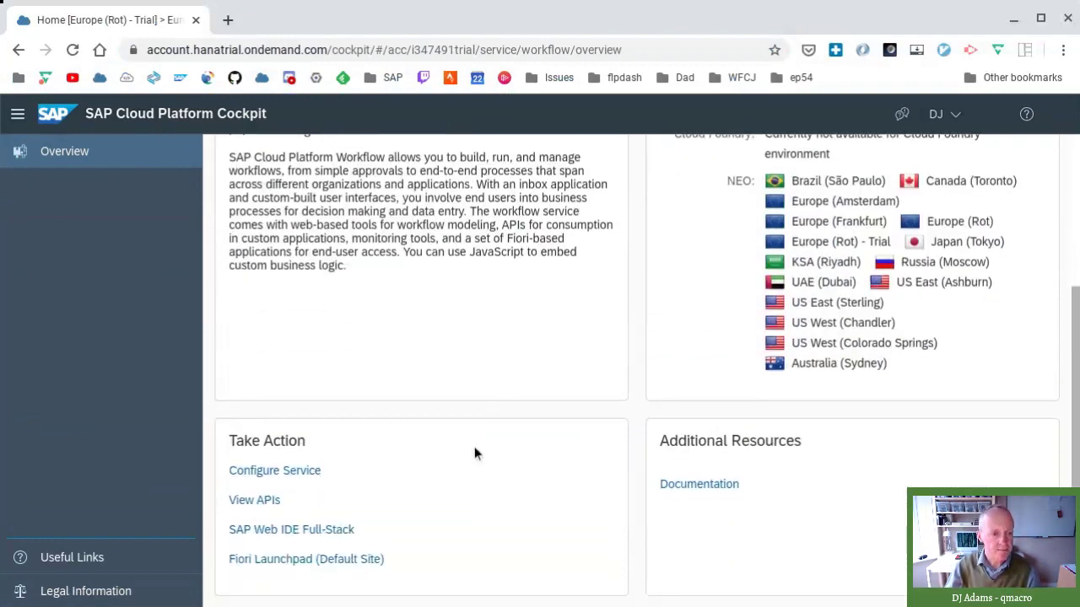
pyautogui.click(352, 559)
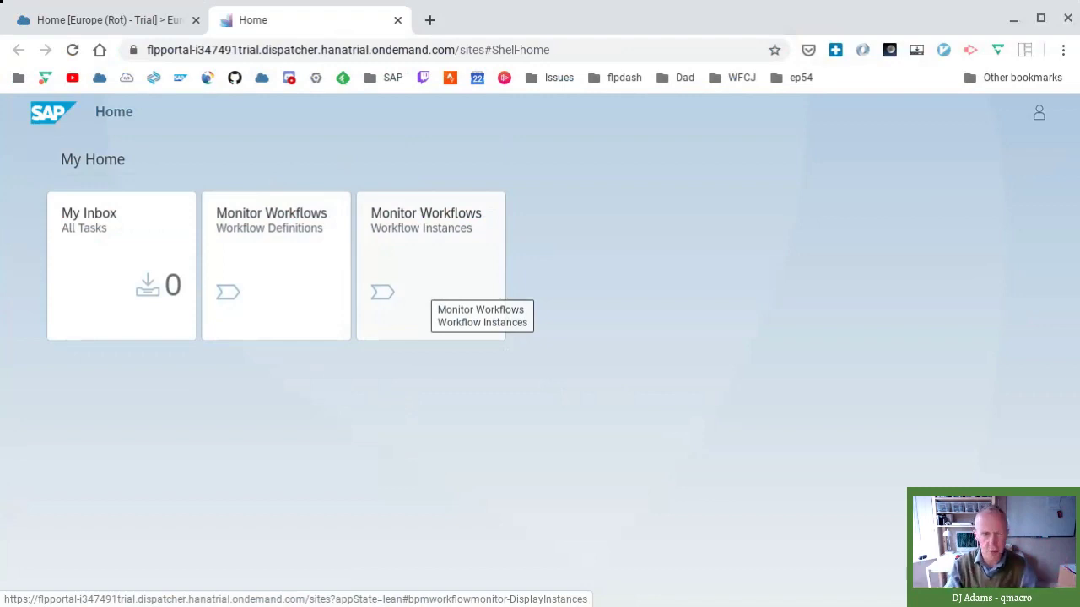
# - Start a new instance of the wf1 workflow definition with its productId context
pyautogui.click(304, 278)
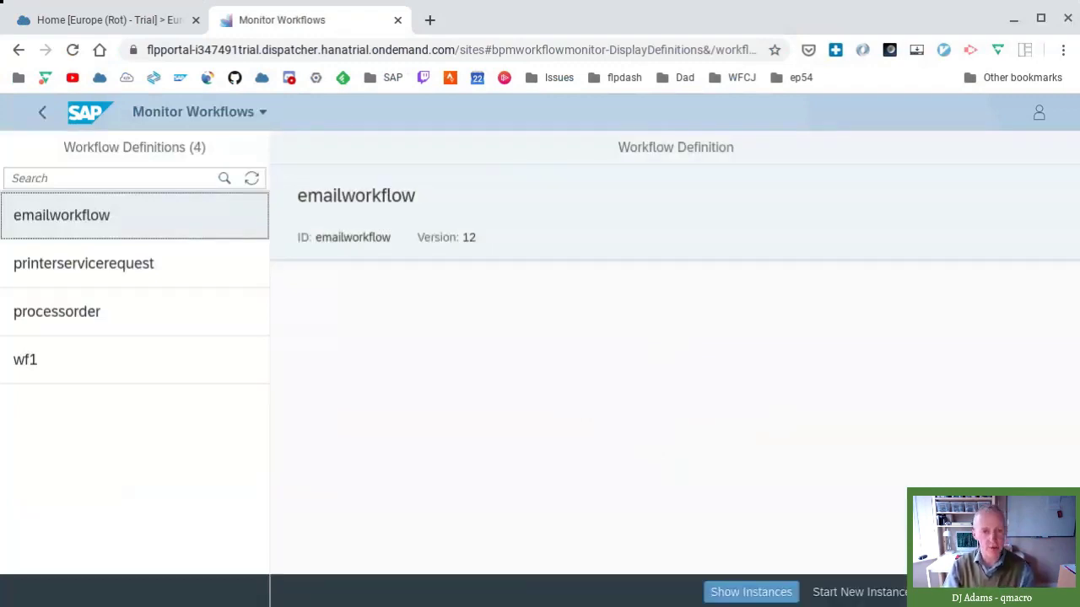
pyautogui.click(178, 369)
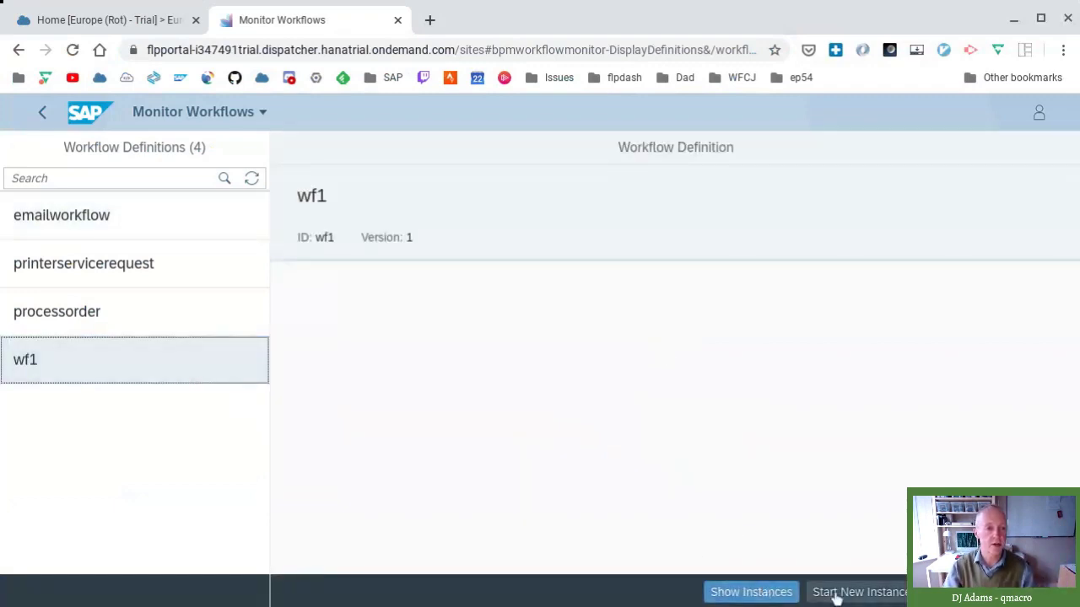
pyautogui.click(835, 592)
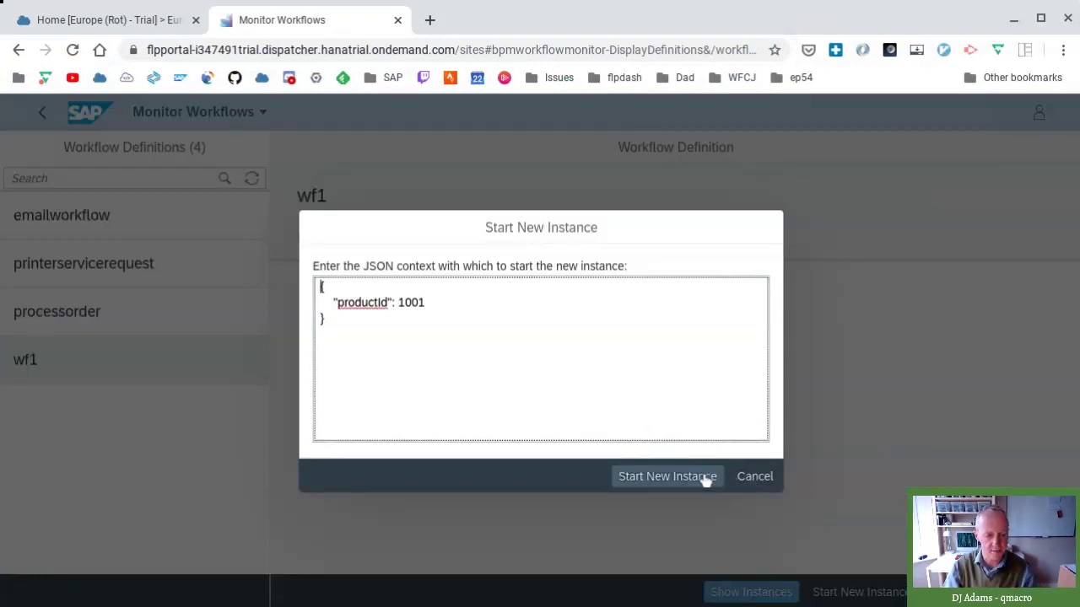
pyautogui.click(705, 477)
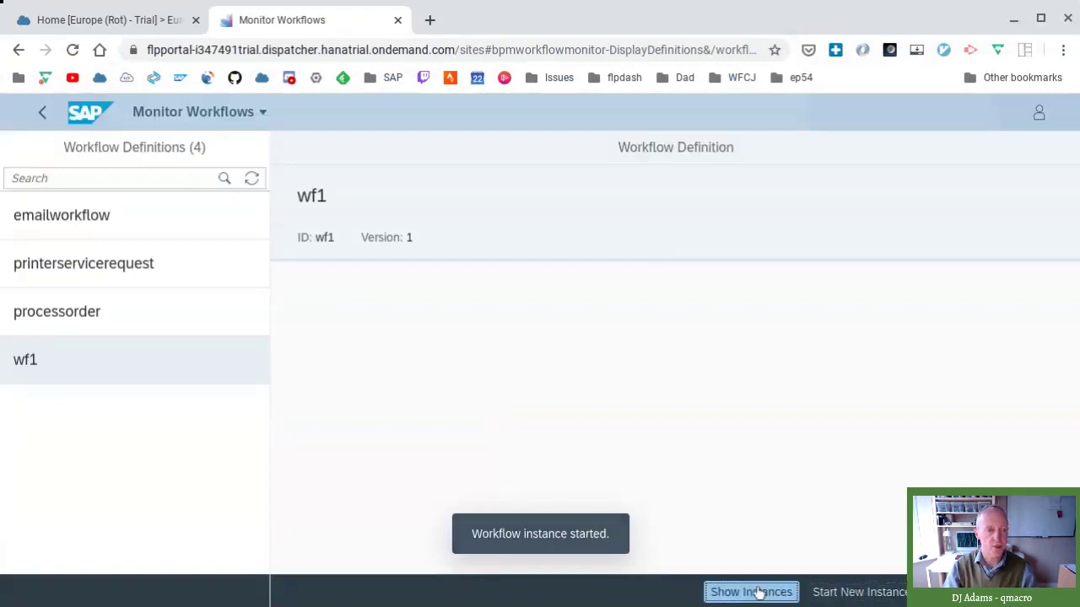
# - Show and refresh wf1's instances, then review the running instance's execution log
pyautogui.click(753, 591)
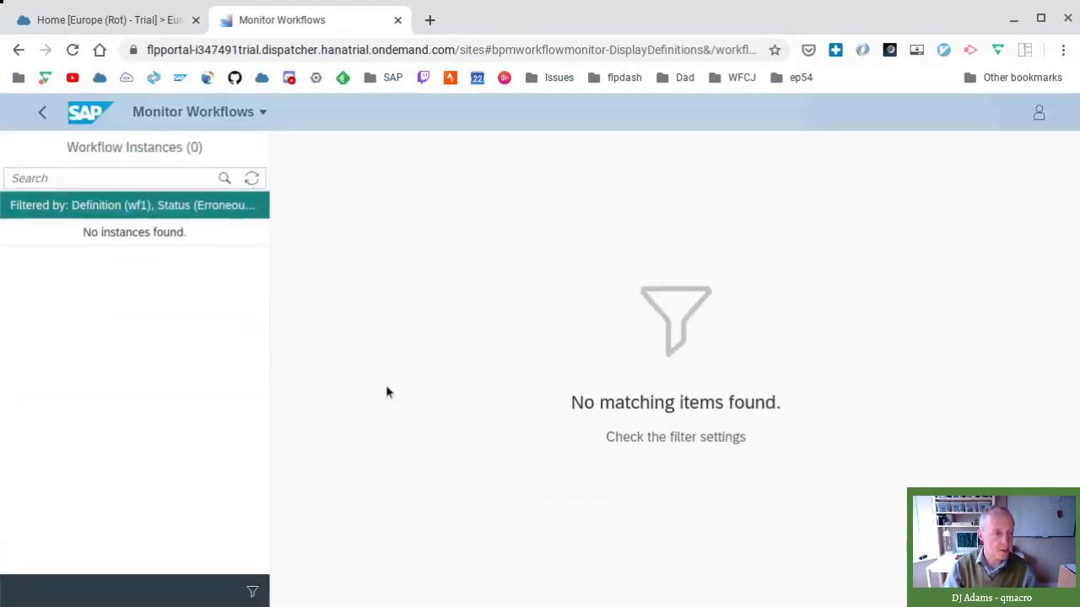
pyautogui.click(251, 179)
pyautogui.click(236, 284)
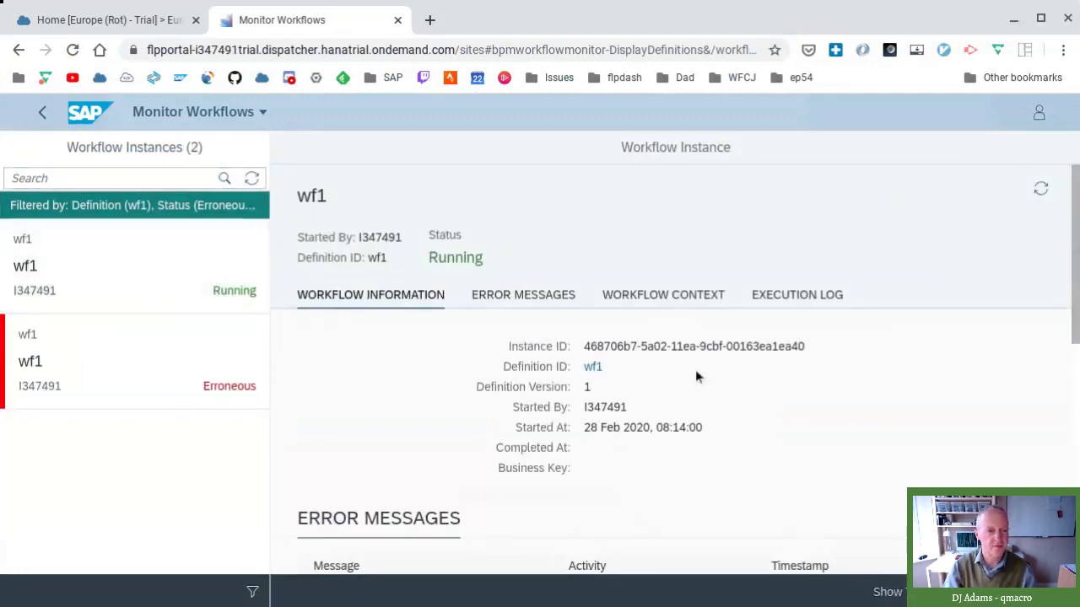
pyautogui.scroll(-3, 695, 369)
pyautogui.scroll(-4, 696, 369)
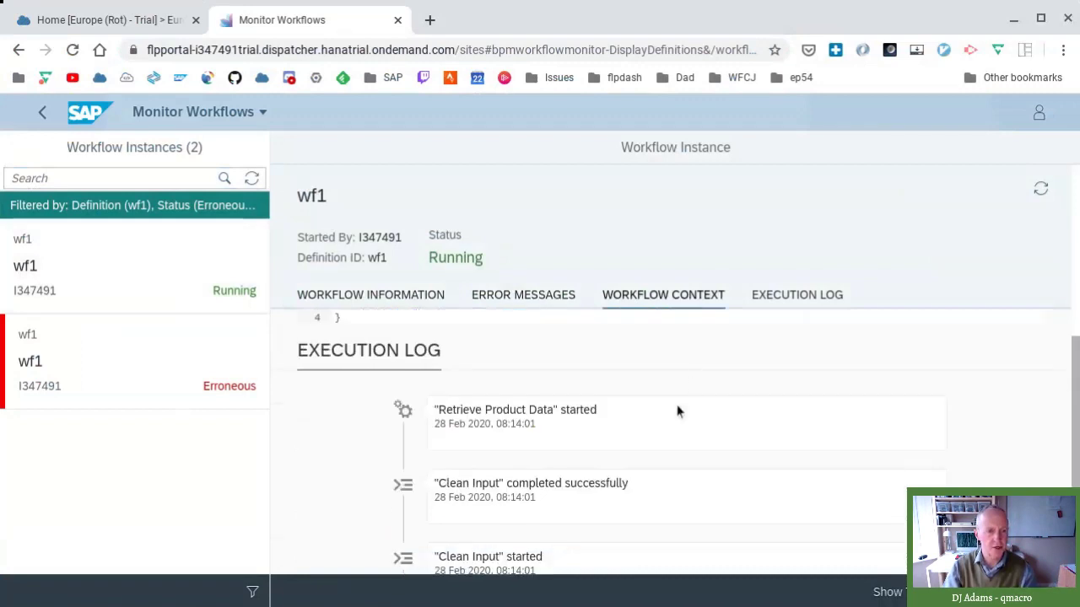
pyautogui.scroll(-2, 609, 445)
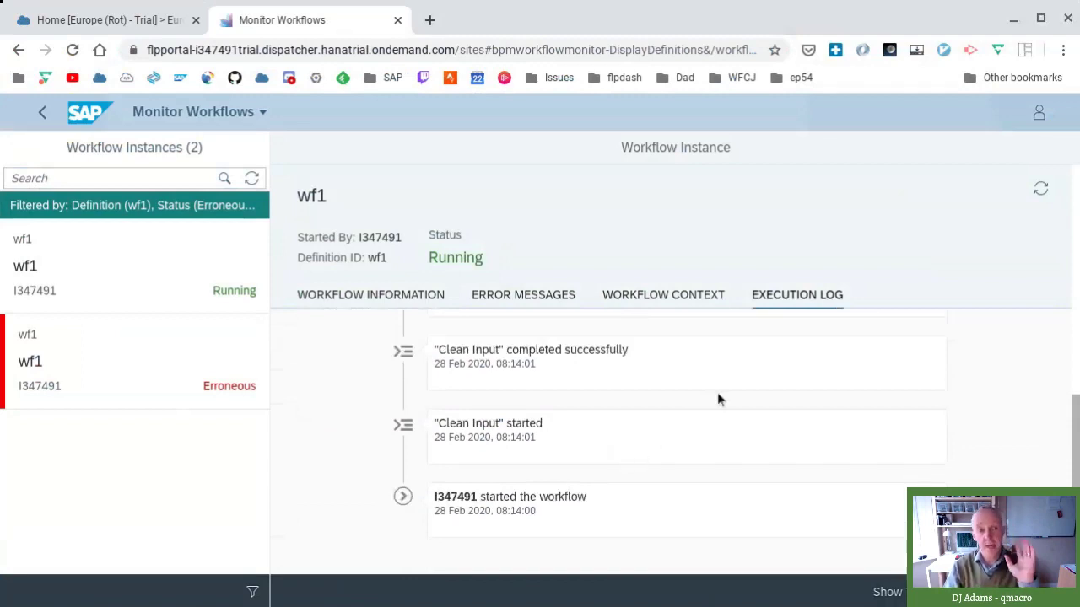
# - Return to the Fiori launchpad My Home page using the SAP logo
pyautogui.click(91, 113)
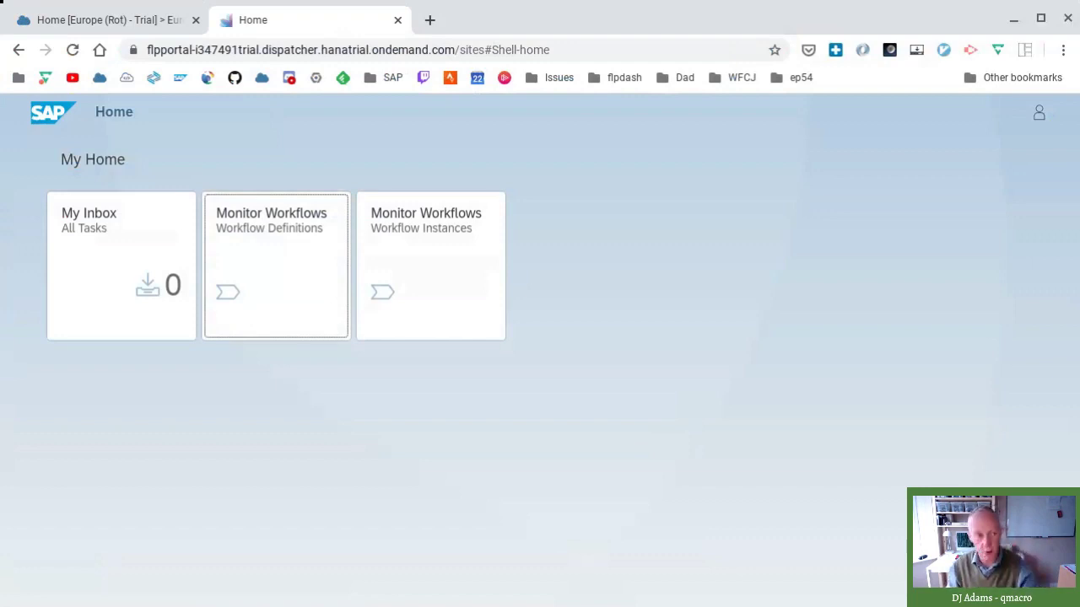
# - Open SAP Business Application Studio from its bookmark to reach the Dev Spaces page
pyautogui.click(153, 78)
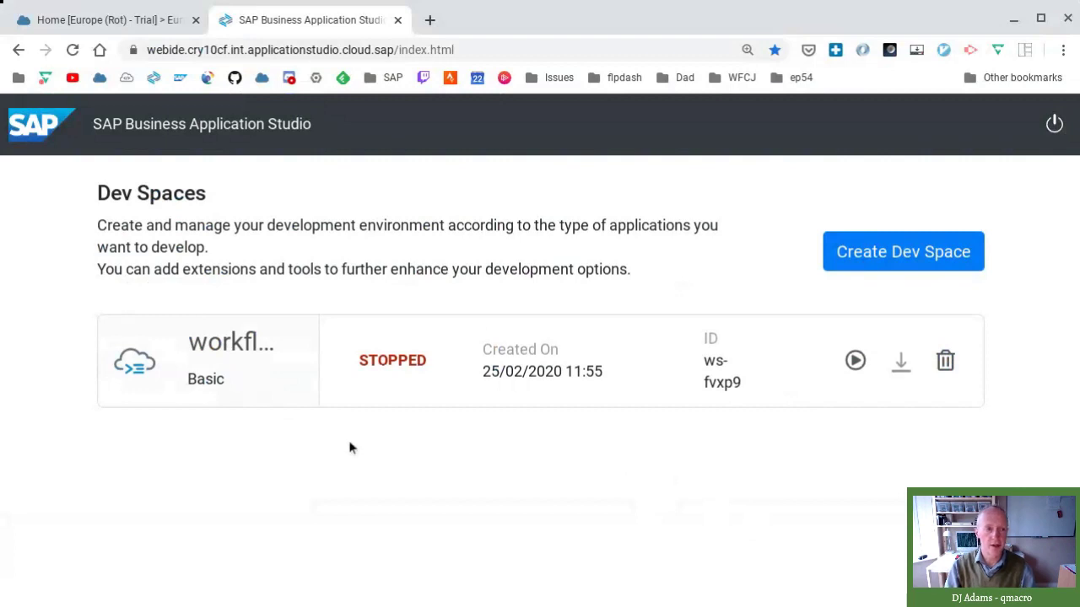
# - Close the Studio tab and navigate from cockpit home through trial account and subaccount into dev
pyautogui.click(398, 20)
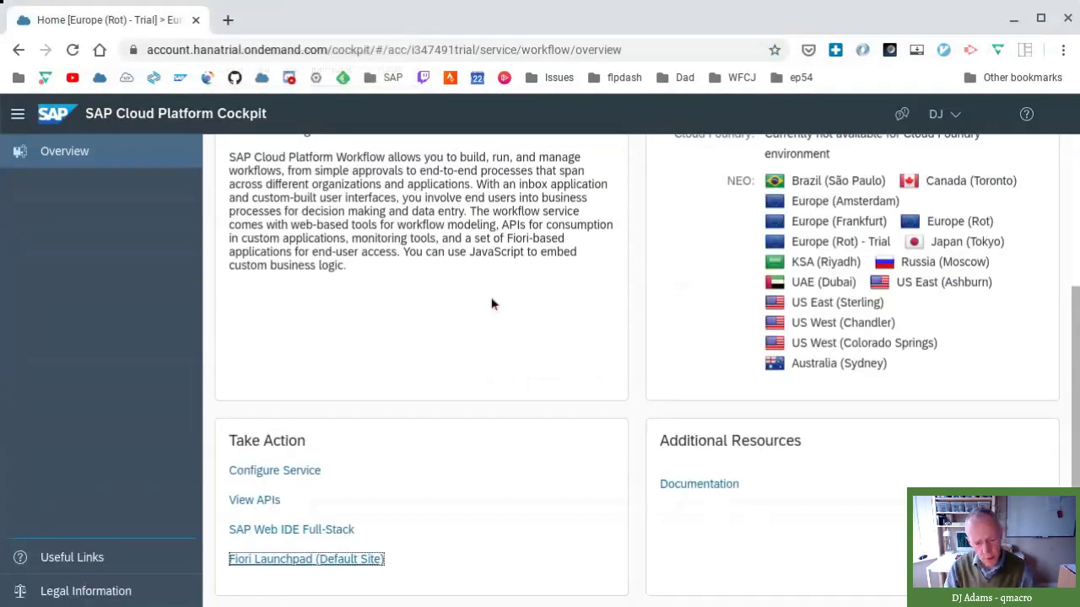
pyautogui.scroll(3, 493, 303)
pyautogui.click(215, 118)
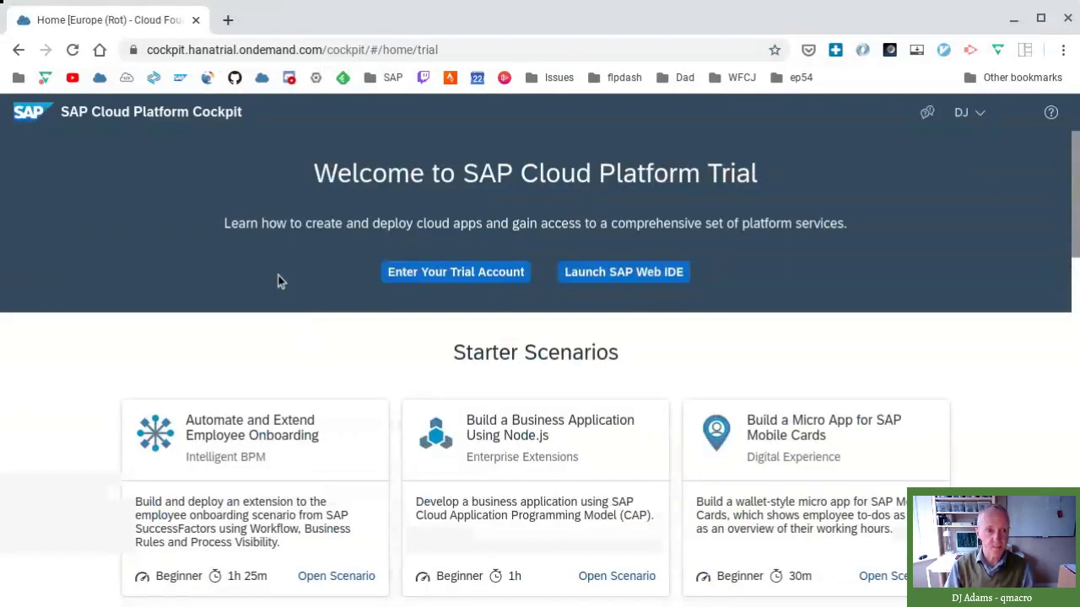
pyautogui.click(433, 279)
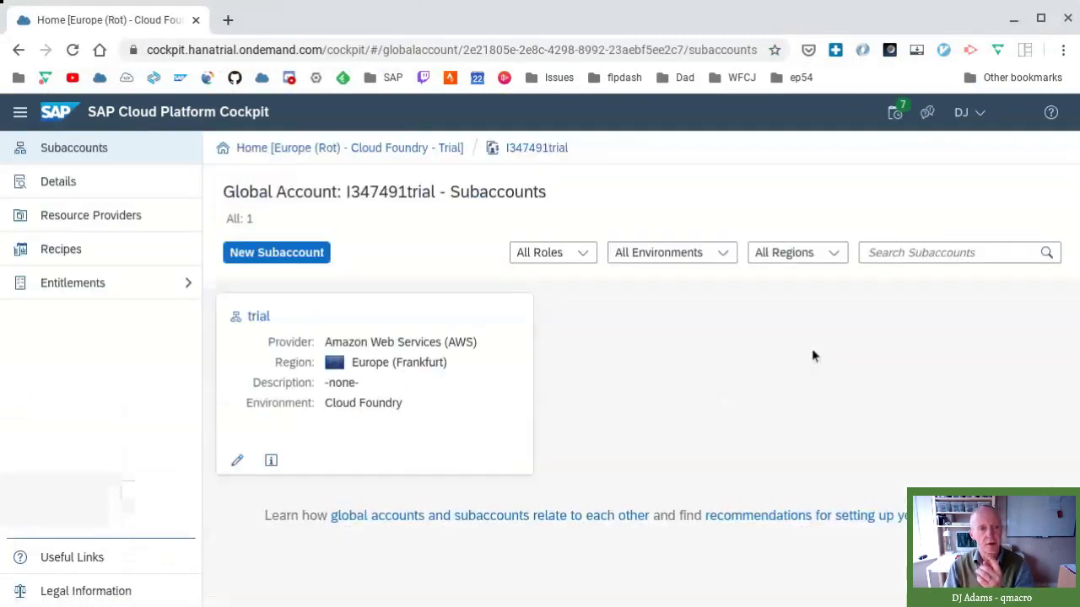
pyautogui.click(458, 361)
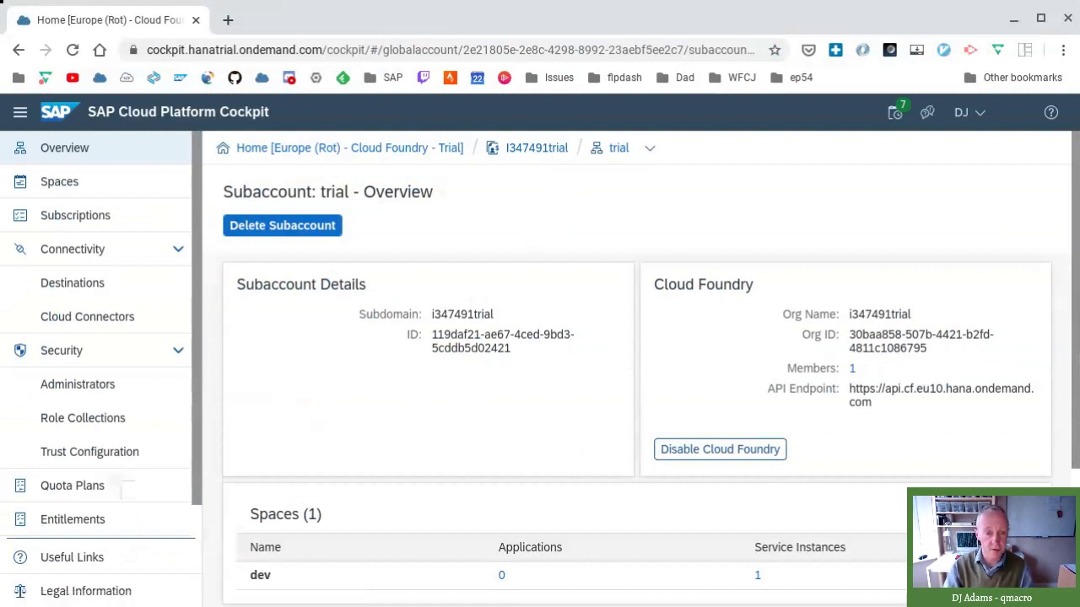
pyautogui.click(409, 582)
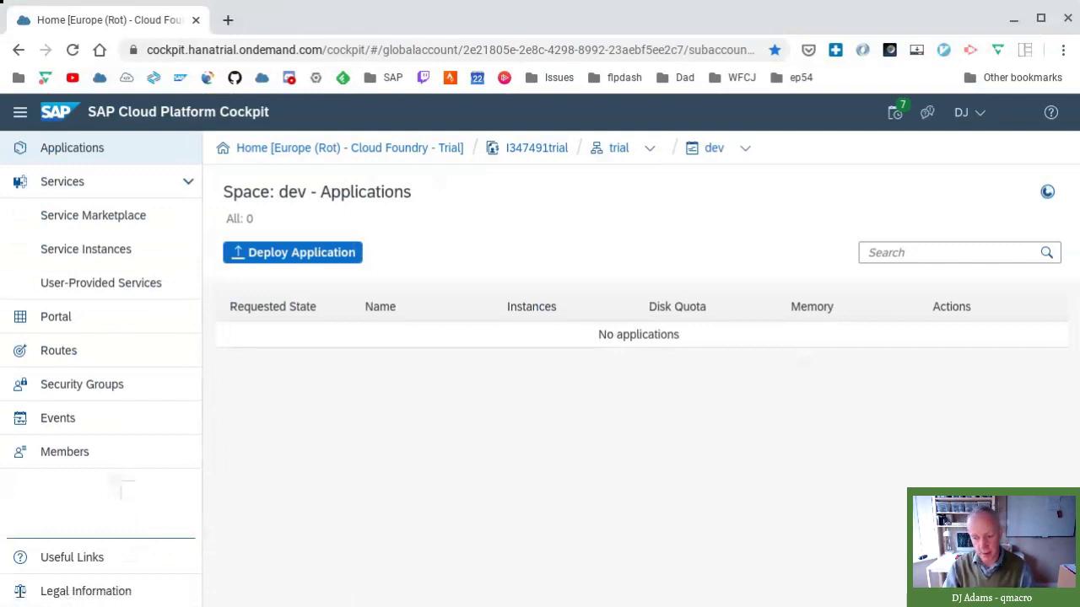
# - Go to the dev space's Service Instances, then its Service Marketplace
pyautogui.click(116, 252)
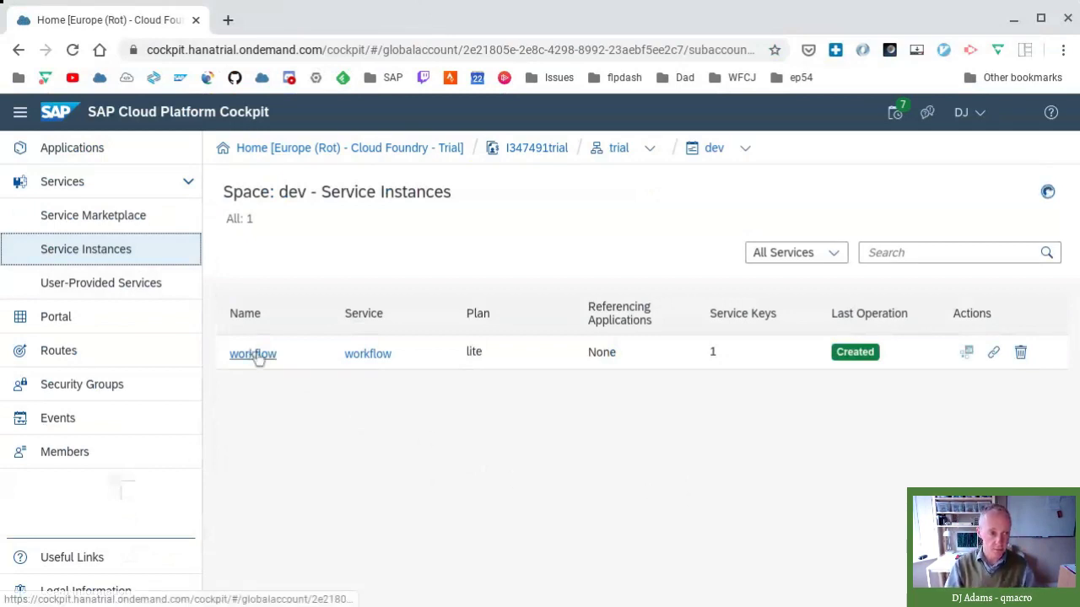
pyautogui.click(144, 217)
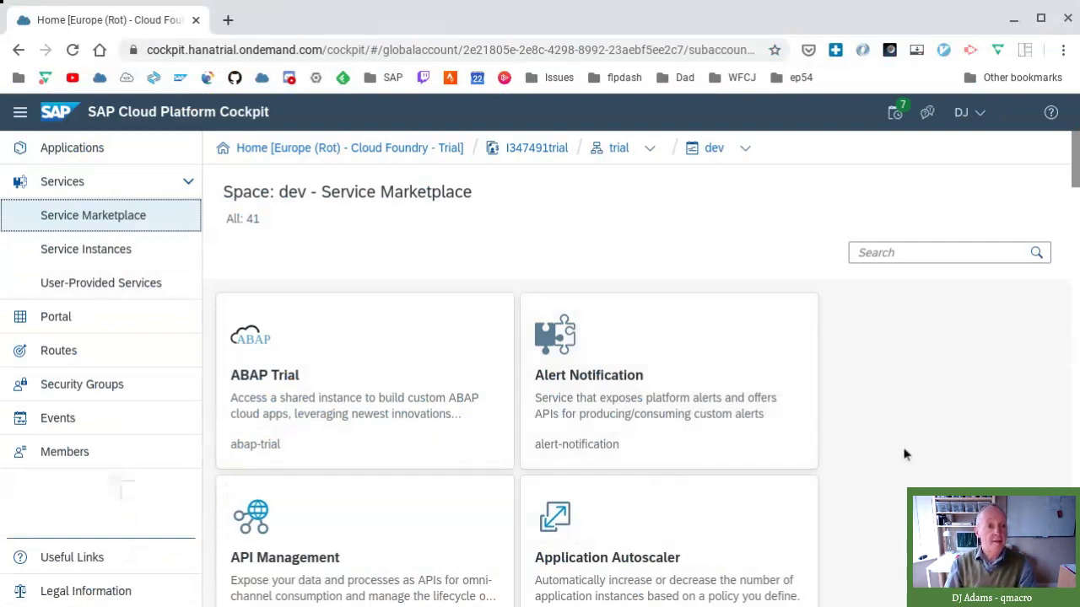
# - Search the marketplace for 'workf' to find the Workflow service
pyautogui.click(926, 256)
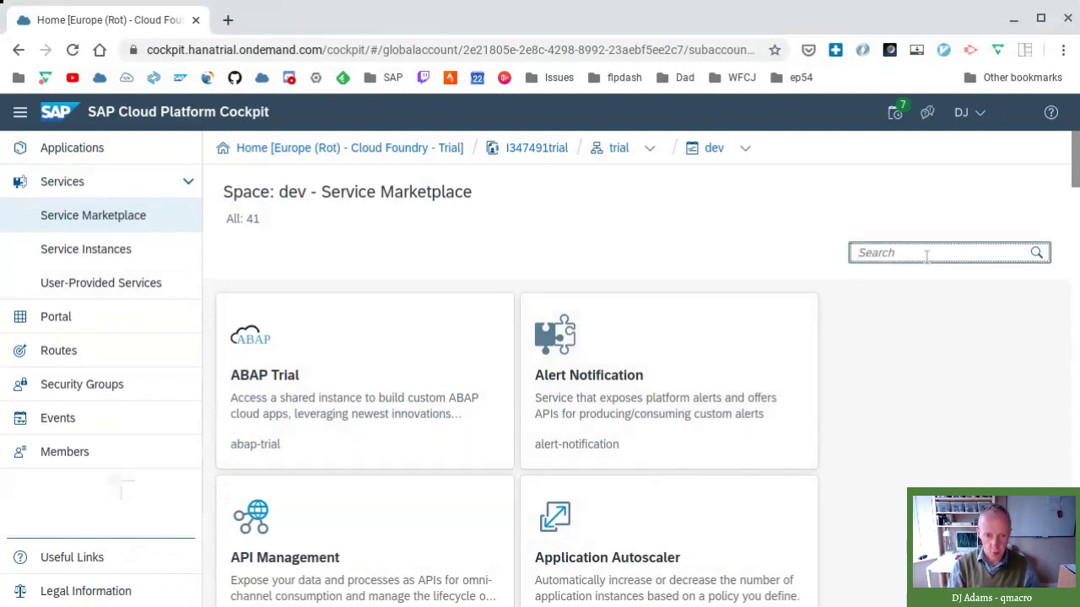
pyautogui.write('workf')
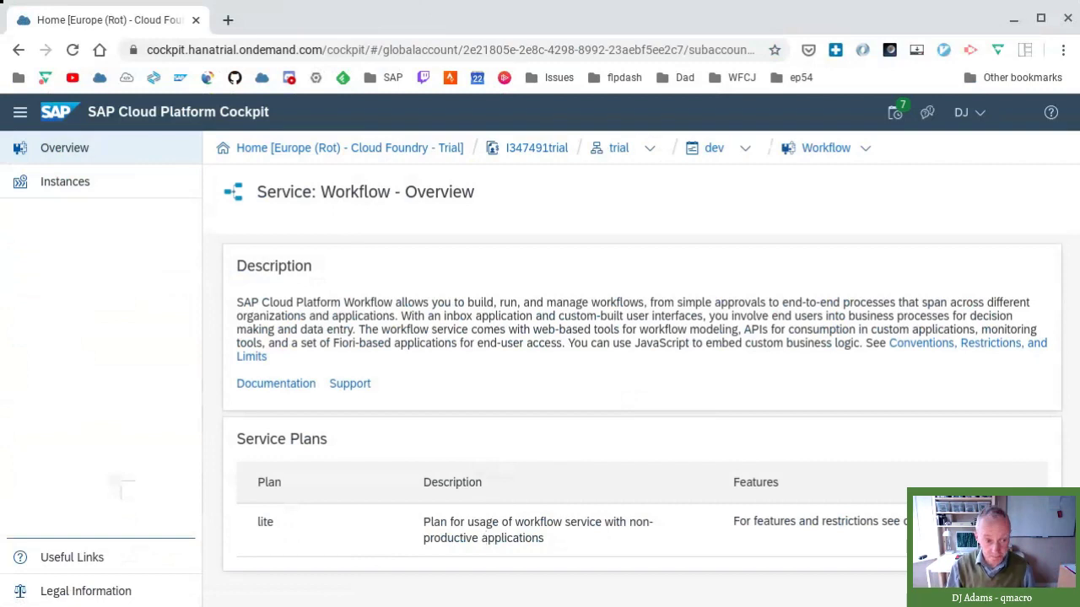
# - List the Workflow service's instances, then switch away from the browser
pyautogui.click(90, 187)
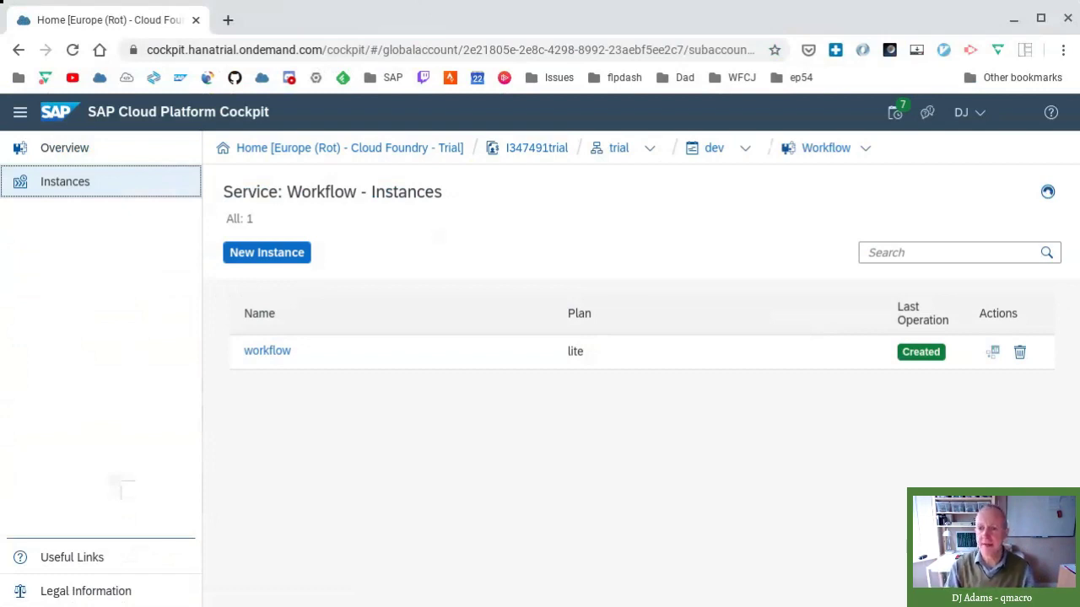
pyautogui.hotkey('alt', 'Tab')
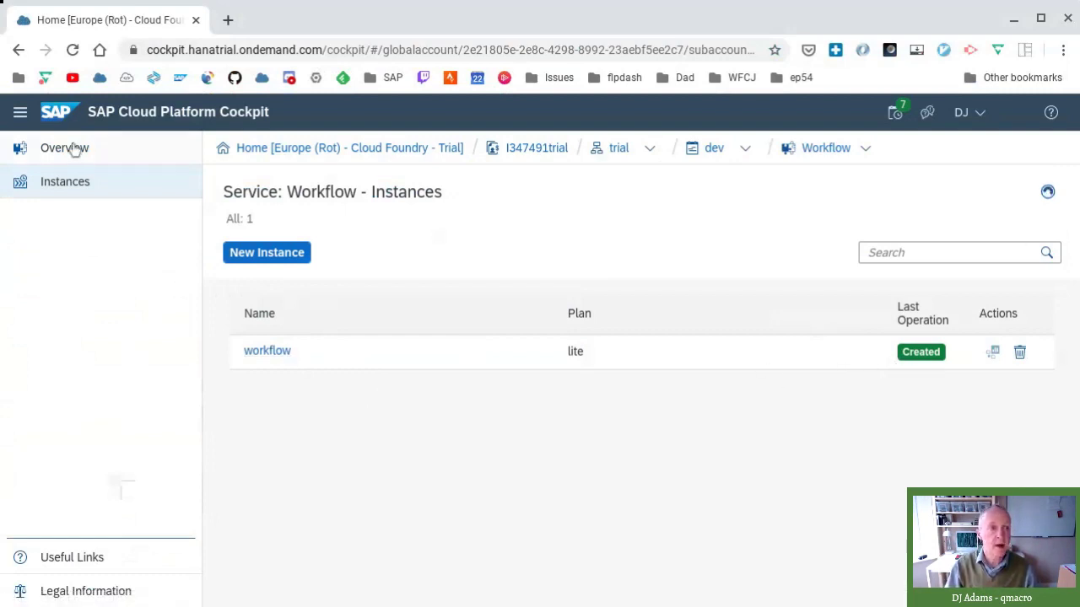
# - Go back to the dev space and list its service instances, showing the lite-plan workflow instance
pyautogui.click(713, 150)
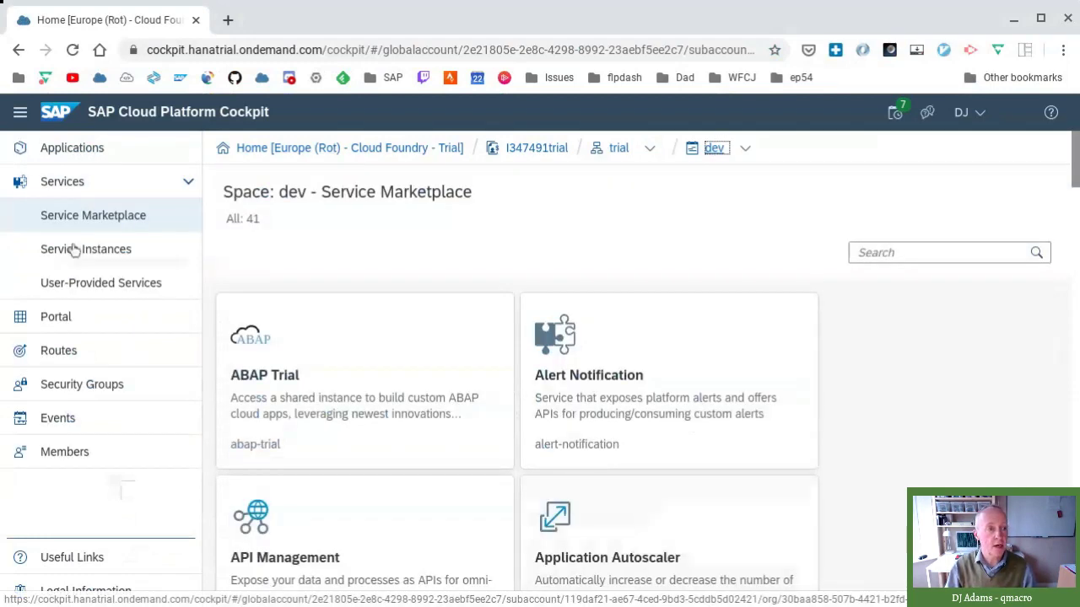
pyautogui.click(74, 248)
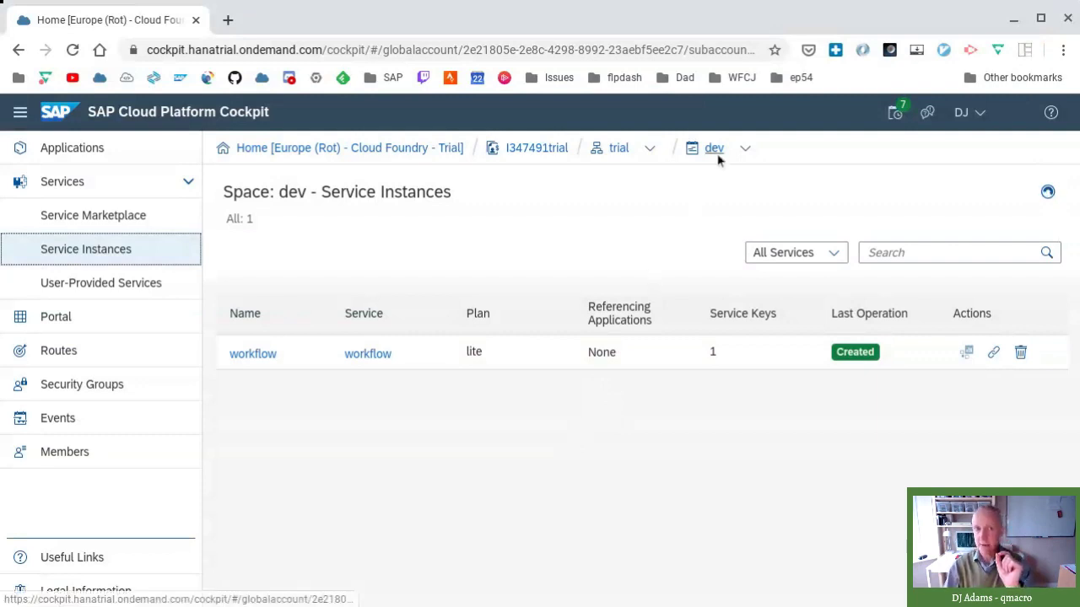
# - Go up to the trial subaccount and view its five role collections, including workflow
pyautogui.click(615, 157)
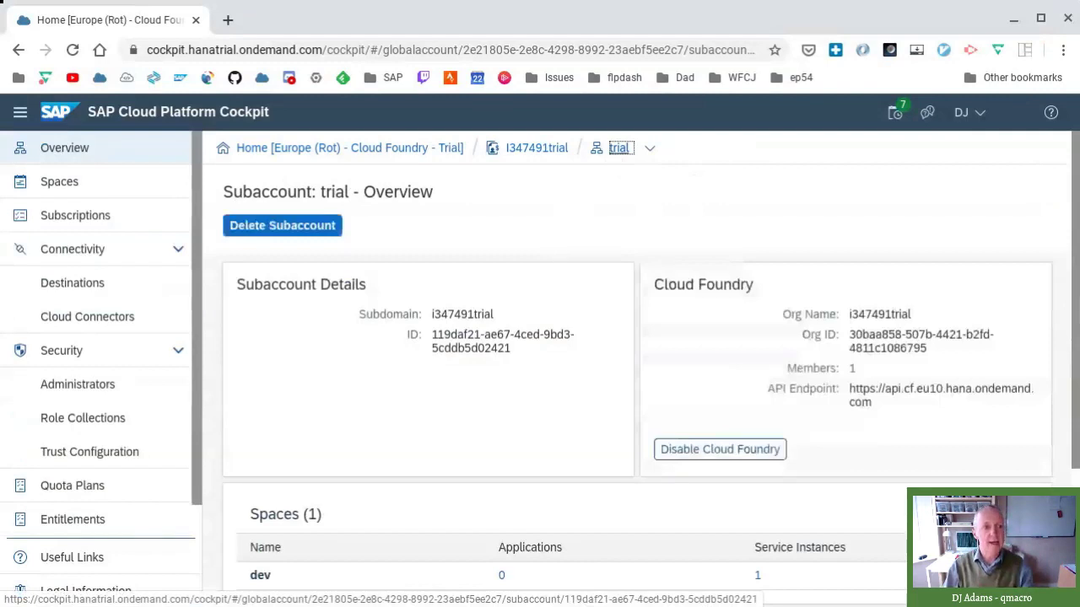
pyautogui.click(127, 428)
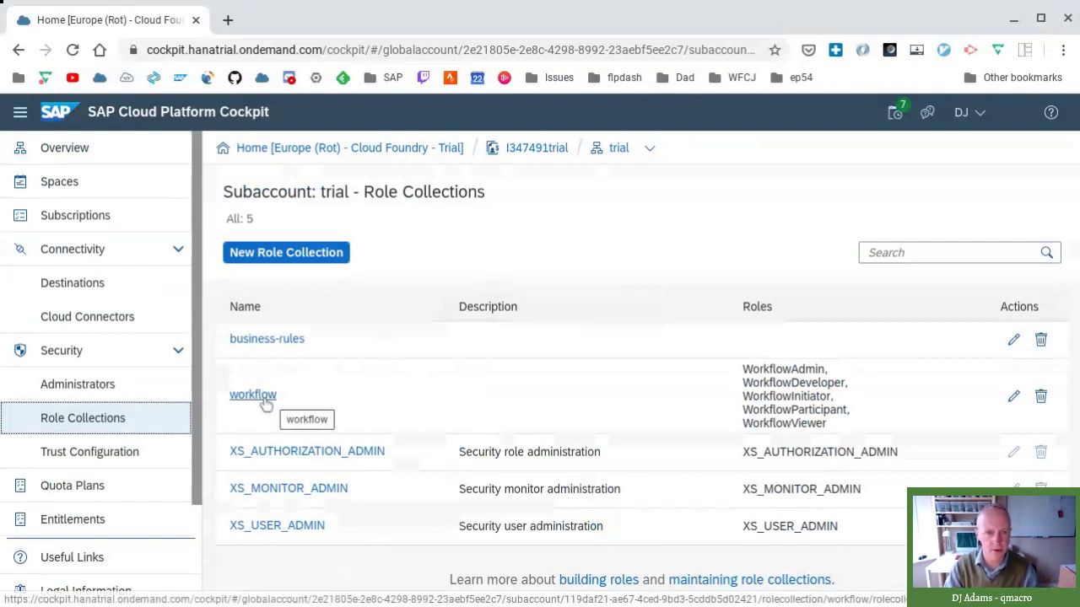
pyautogui.click(263, 400)
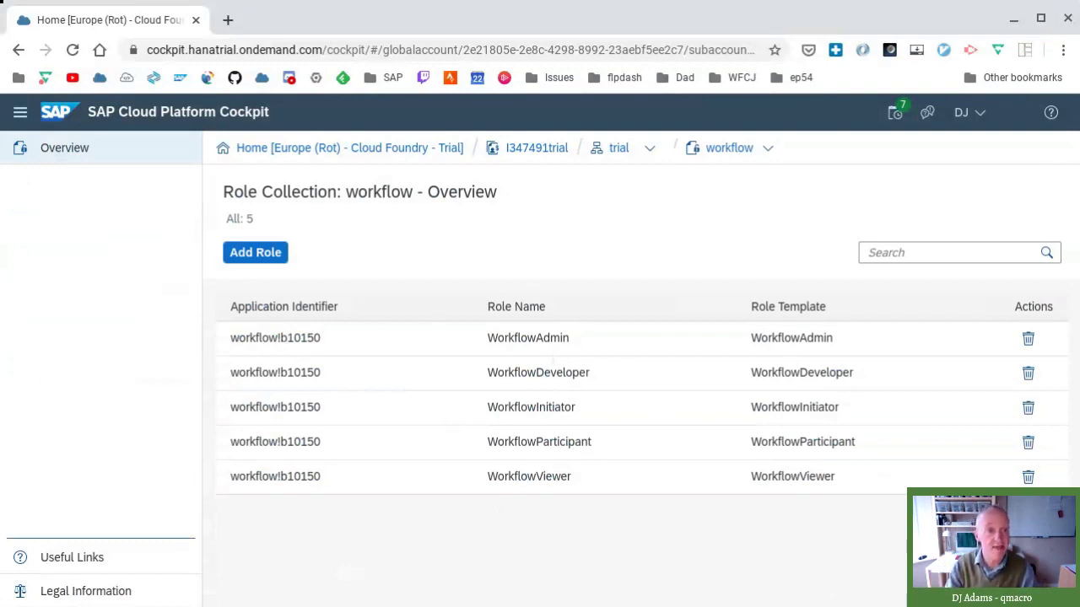
pyautogui.click(623, 151)
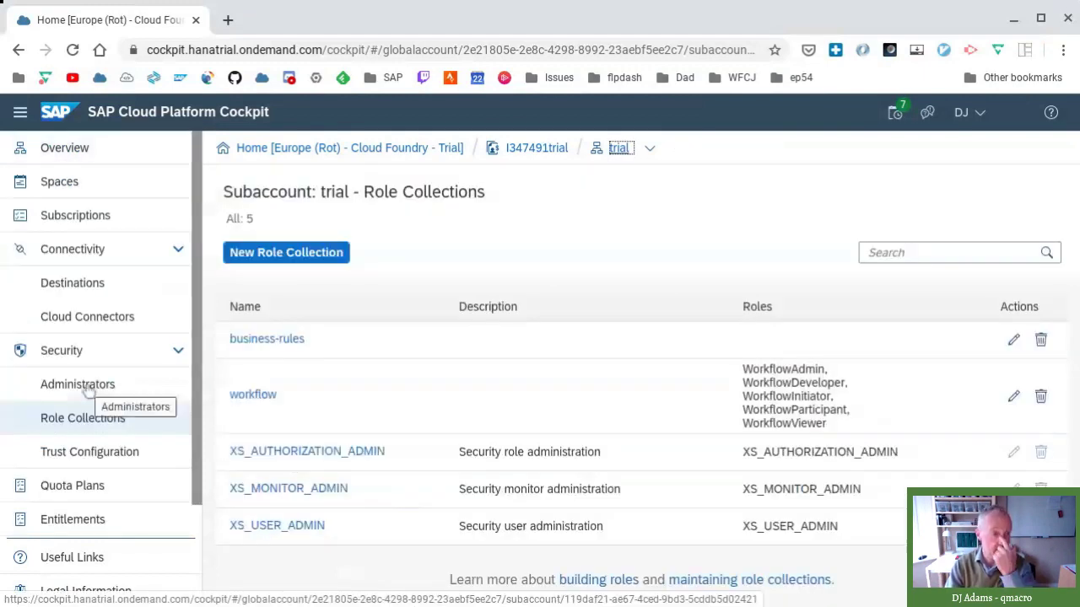
# - Open the SAP ID Service trust configuration's Role Collection Assignment page
pyautogui.click(101, 453)
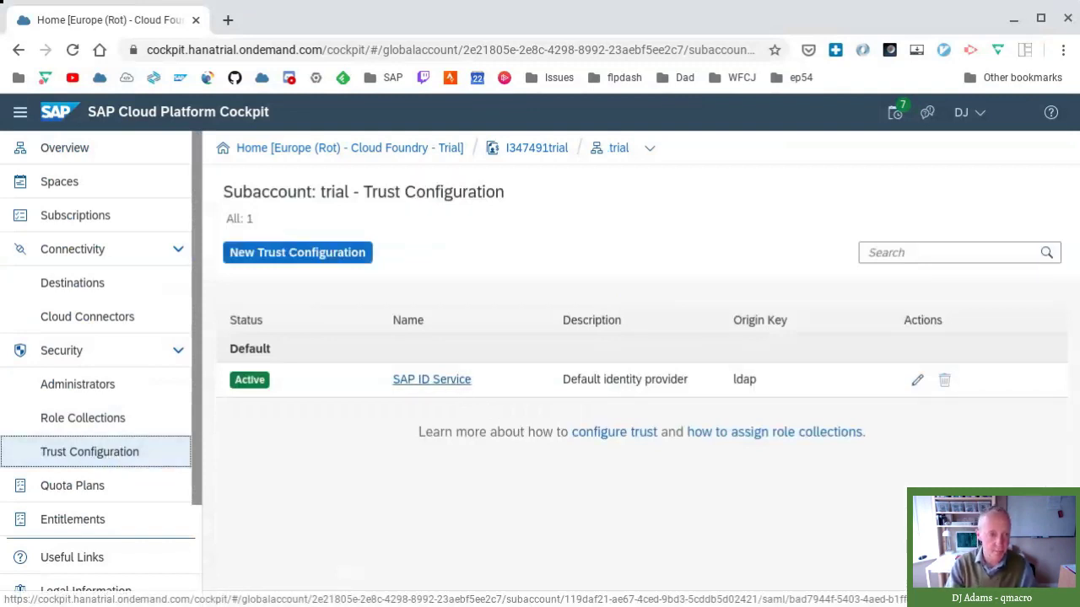
pyautogui.click(431, 379)
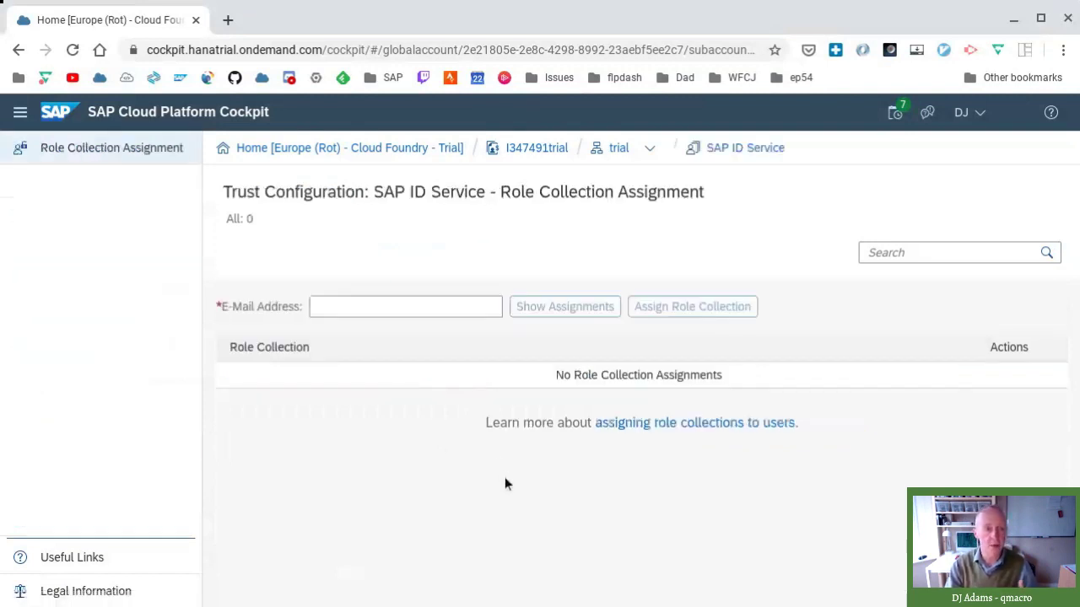
# - Show role collection assignments for the user's e-mail address under SAP ID Service
pyautogui.click(454, 308)
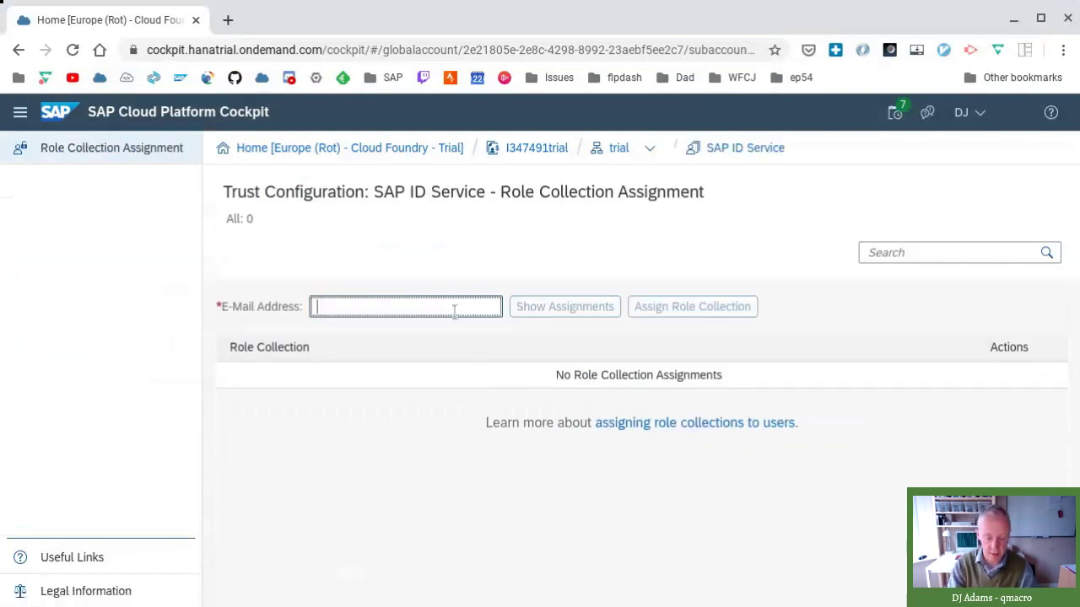
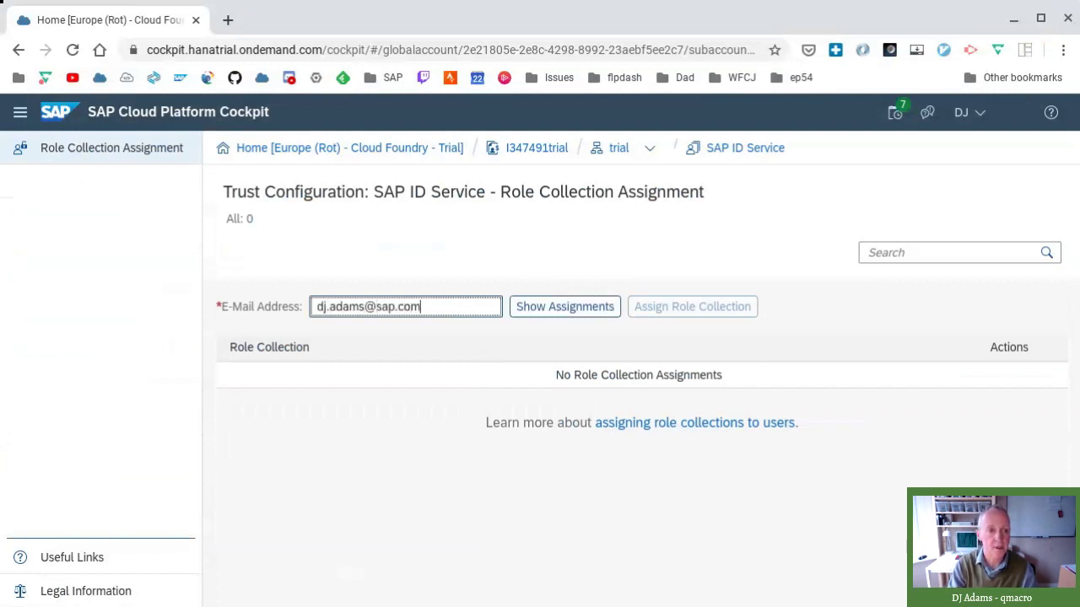
pyautogui.press('Tab')
pyautogui.press('Return')
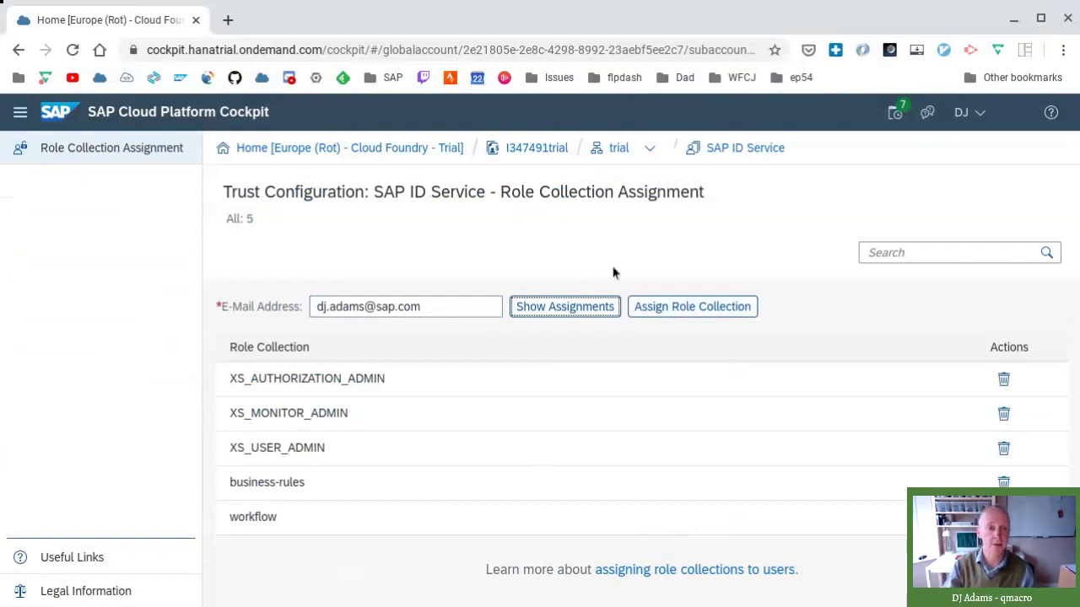
pyautogui.click(709, 308)
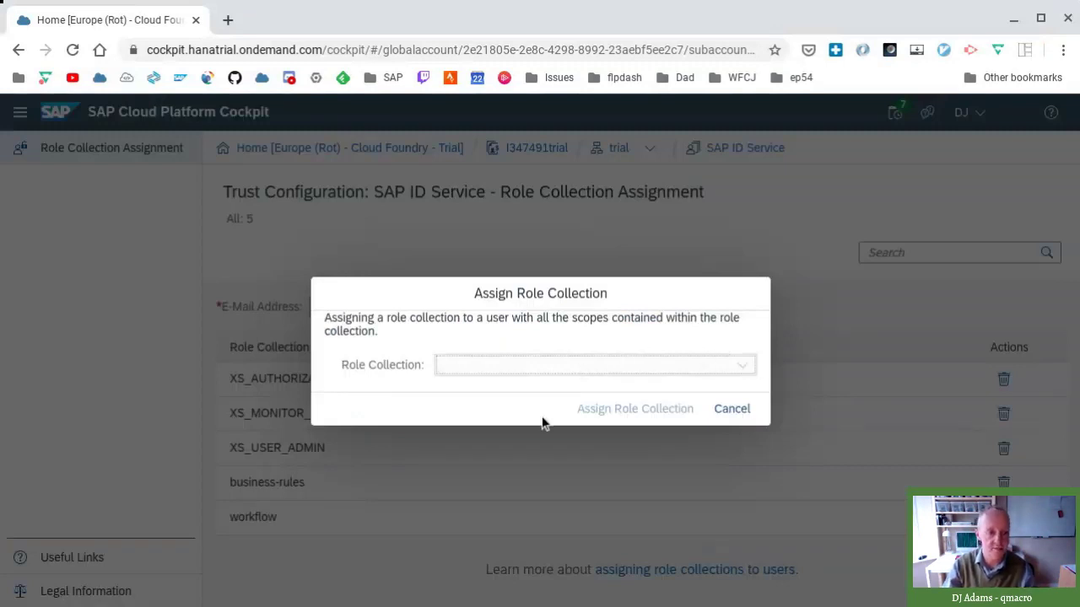
pyautogui.click(746, 408)
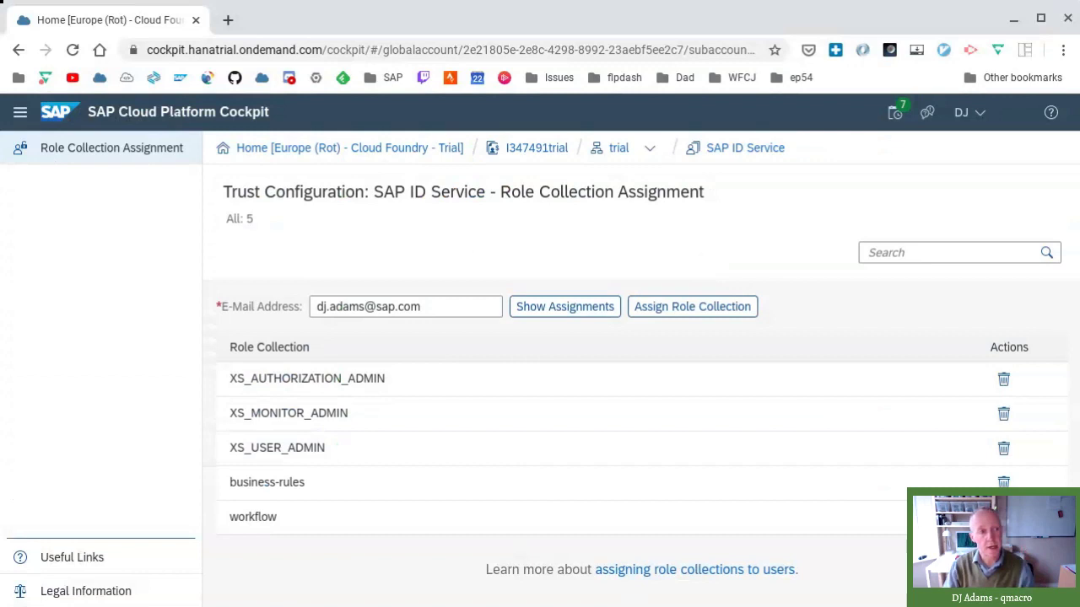
# - Return via the trial subaccount to the dev space's applications page, then open a new browser tab
pyautogui.click(618, 149)
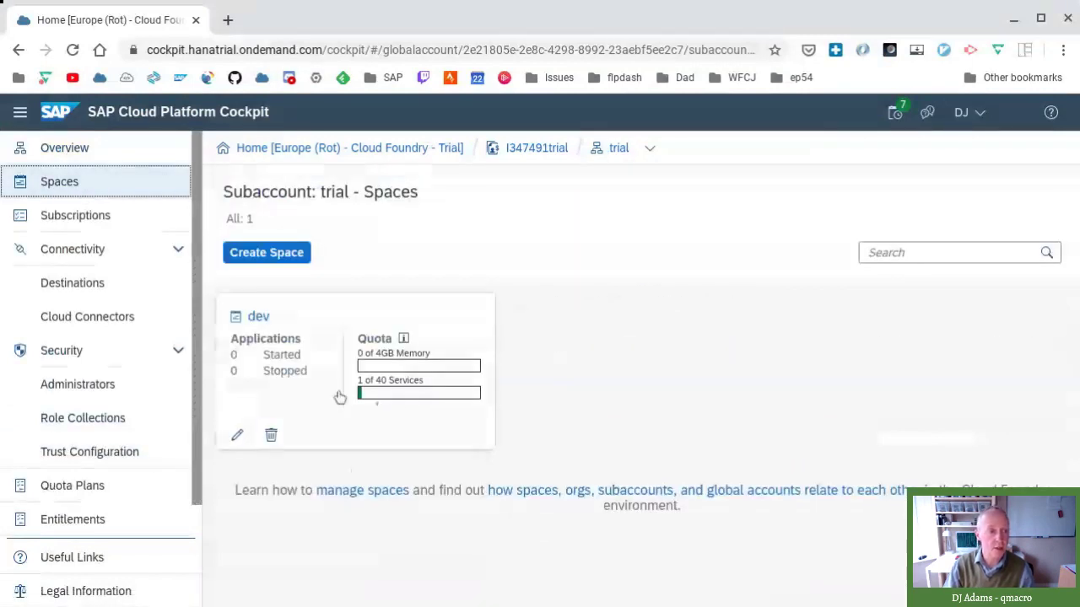
pyautogui.click(301, 381)
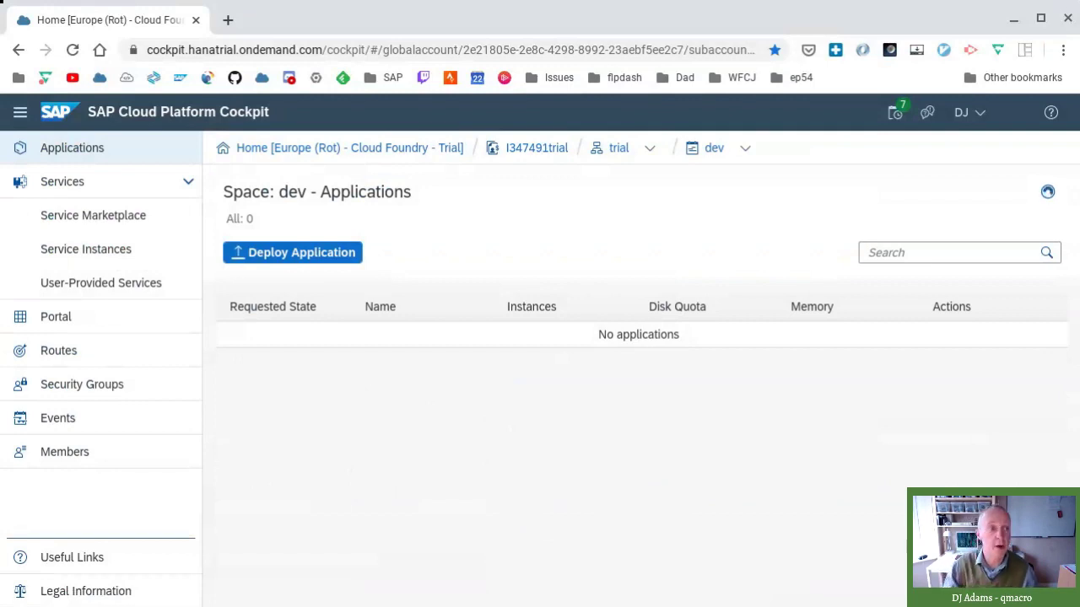
pyautogui.click(228, 20)
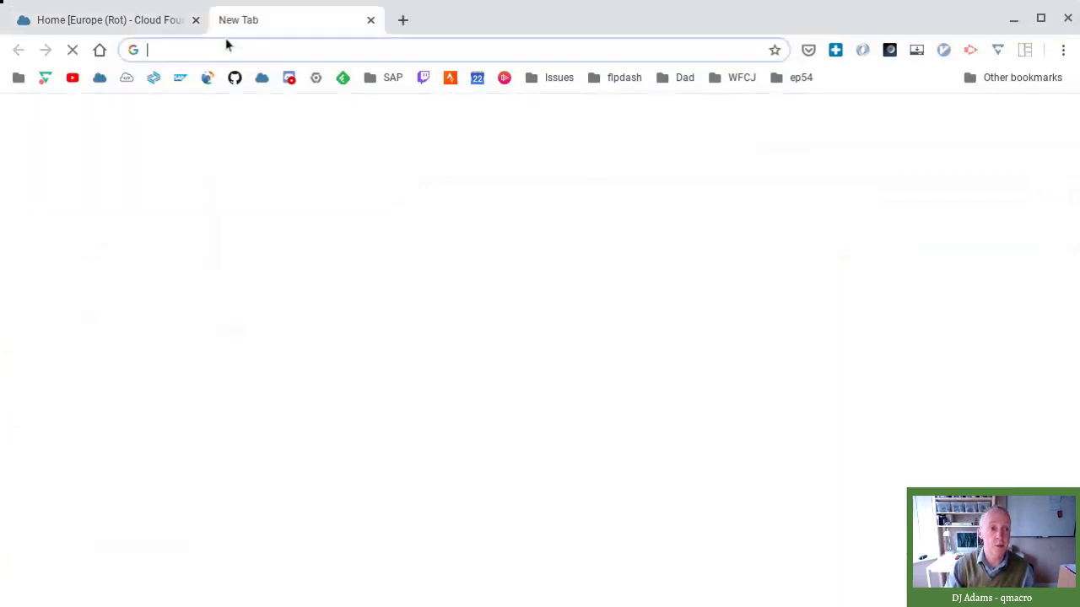
# - Load the CF_Workflow workspace in Web IDE, collapse the sideboard project, and open File > New
pyautogui.click(128, 76)
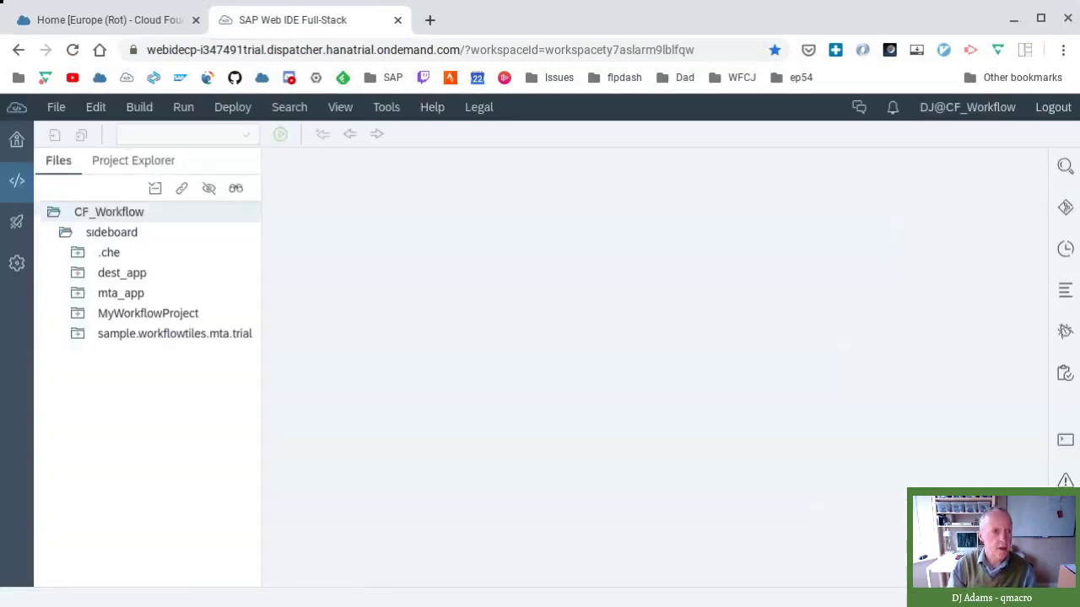
pyautogui.doubleClick(95, 234)
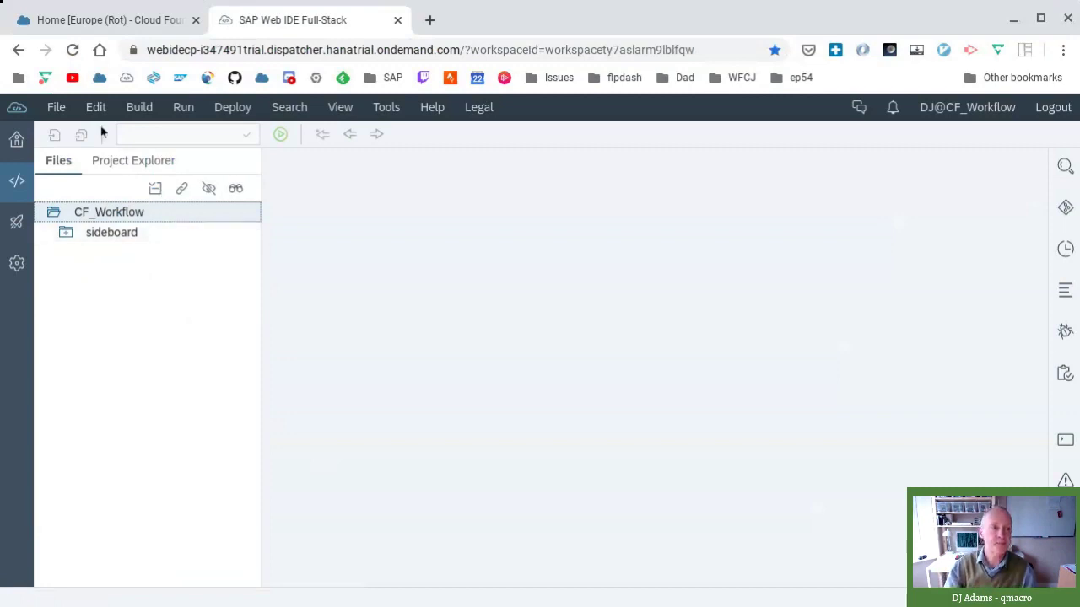
pyautogui.click(56, 108)
pyautogui.moveTo(72, 135)
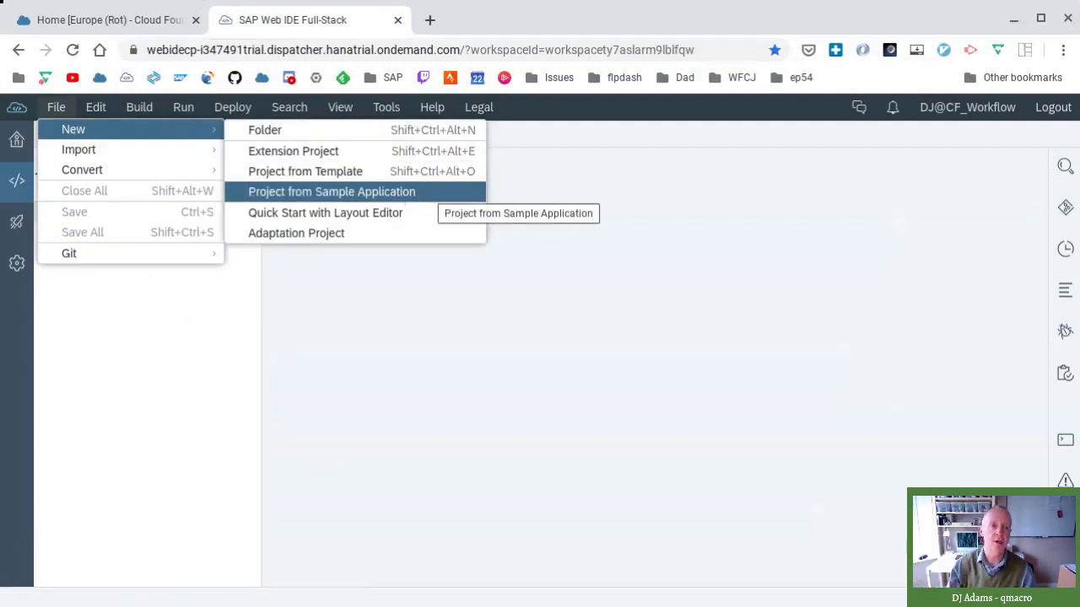
# - Start a project from the Workflow Applications on SAP Fiori Launchpad for Cloud Foundry (Trial) sample
pyautogui.click(439, 192)
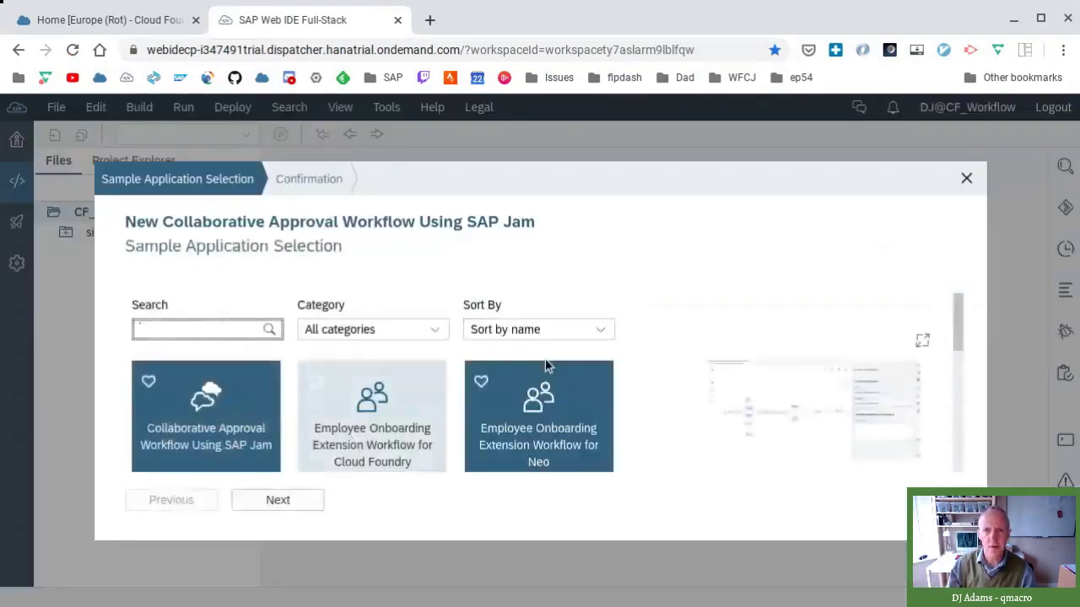
pyautogui.scroll(-3, 629, 435)
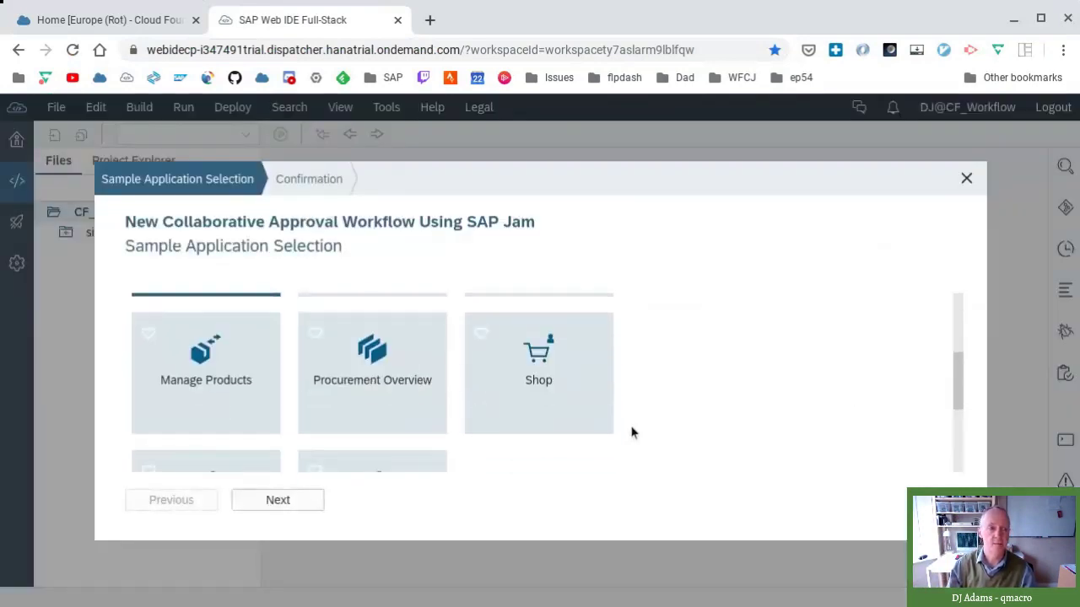
pyautogui.scroll(-2, 641, 422)
pyautogui.scroll(1, 650, 396)
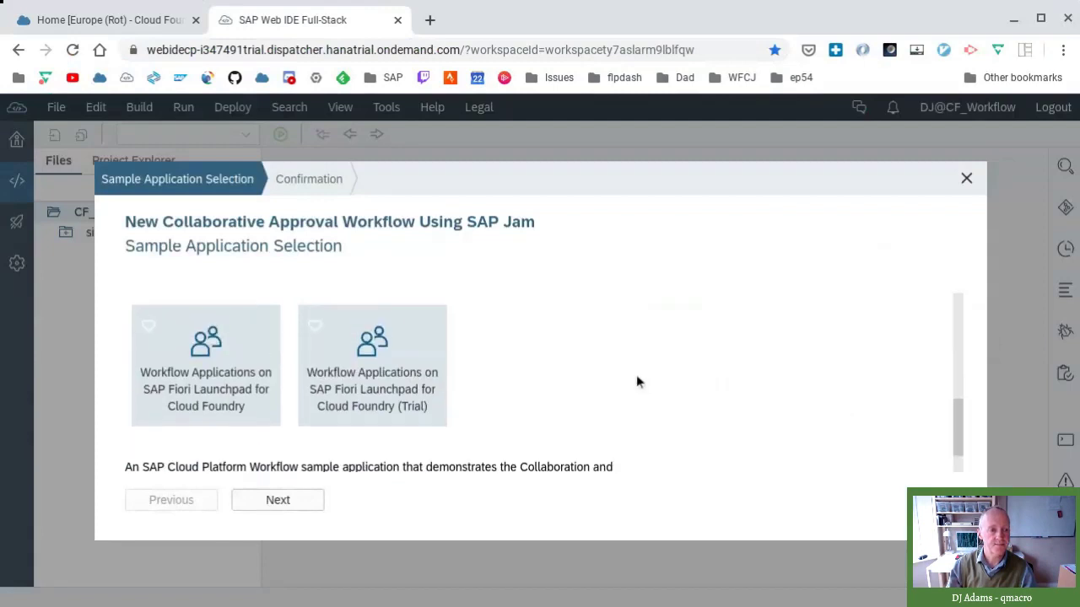
pyautogui.click(438, 361)
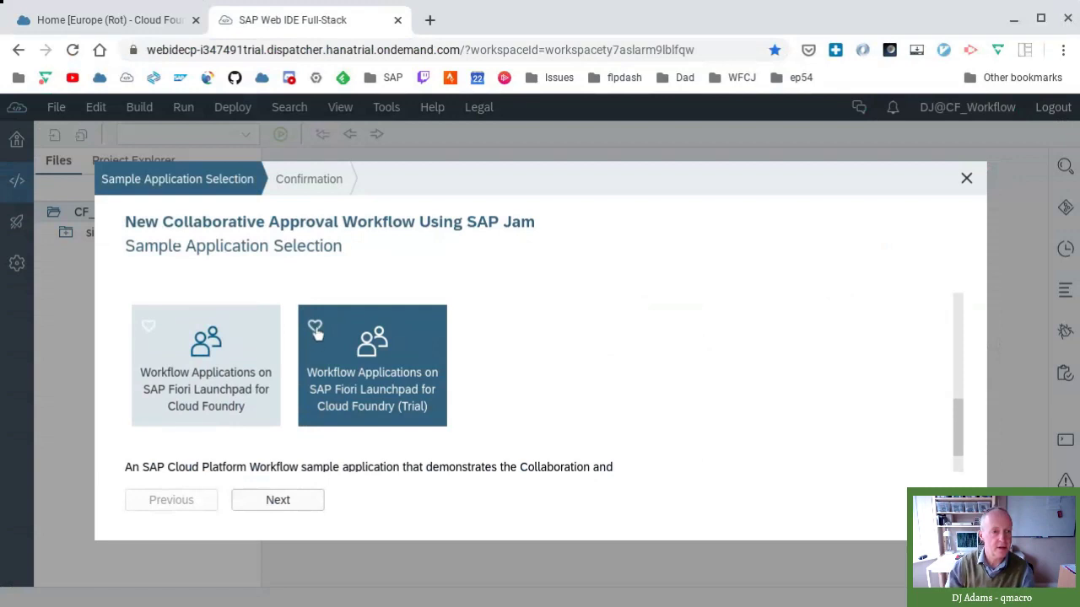
pyautogui.scroll(3, 316, 338)
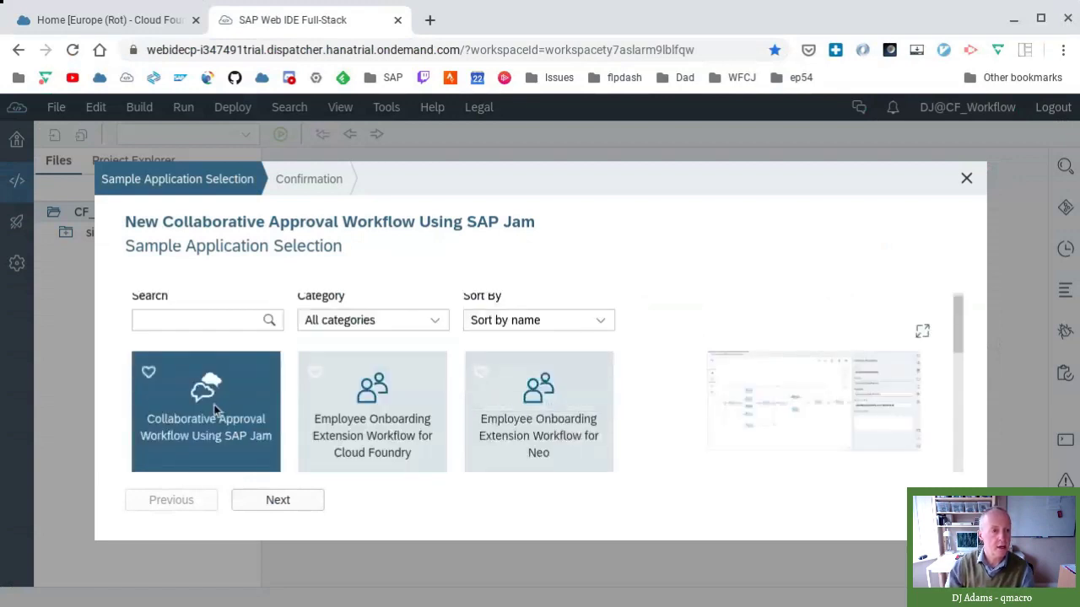
pyautogui.scroll(-10, 523, 432)
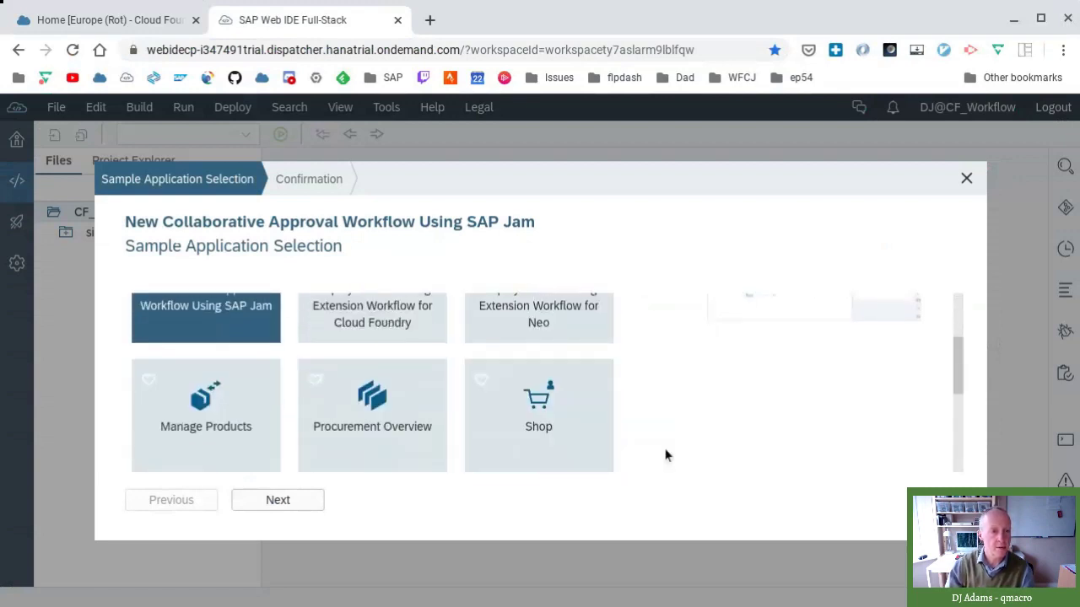
pyautogui.scroll(2, 372, 363)
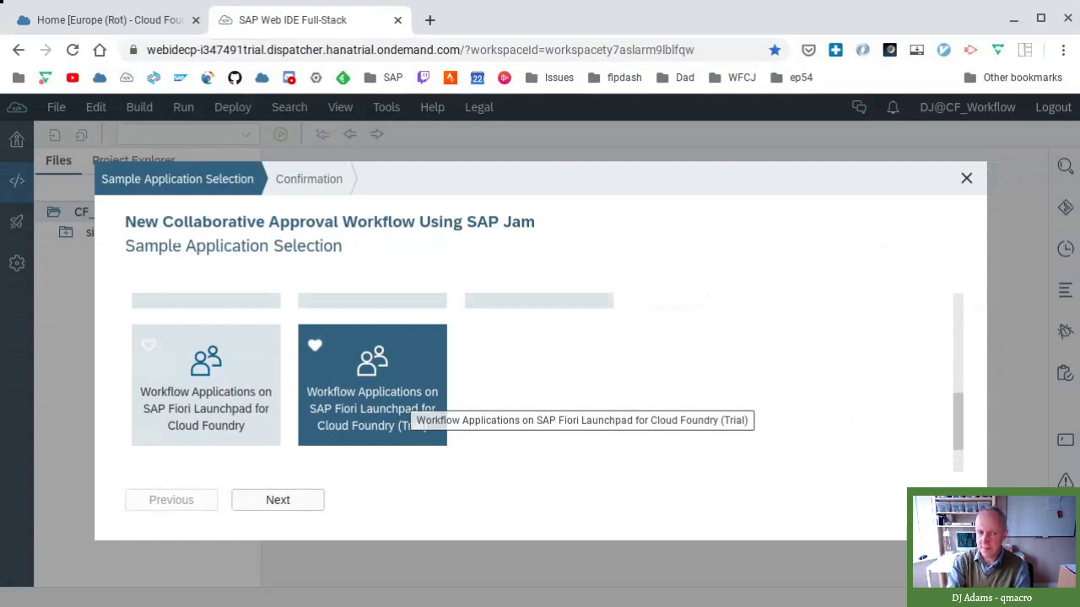
pyautogui.click(402, 397)
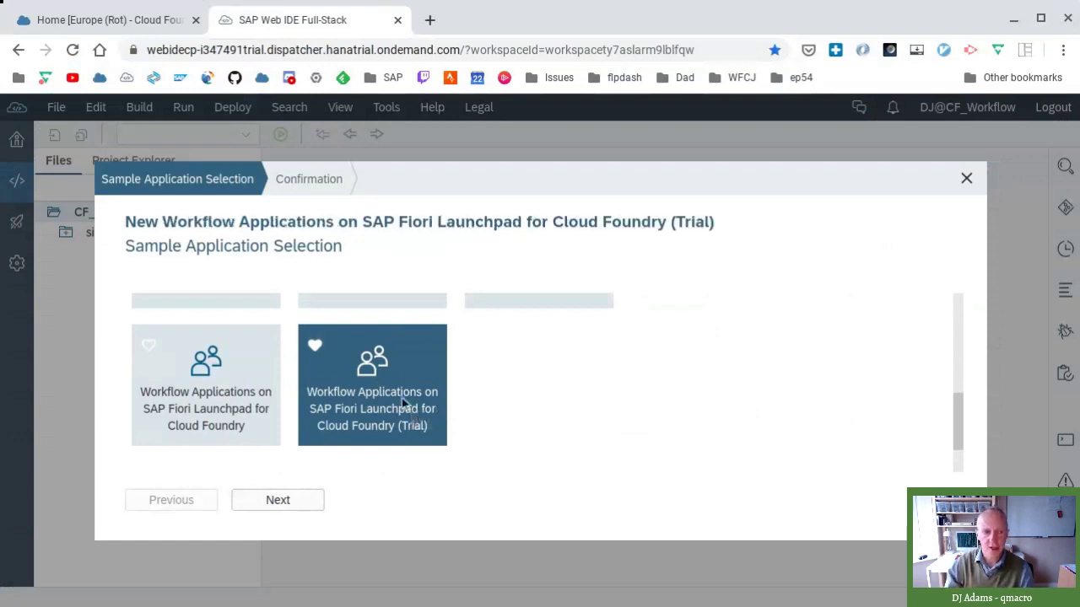
pyautogui.click(324, 500)
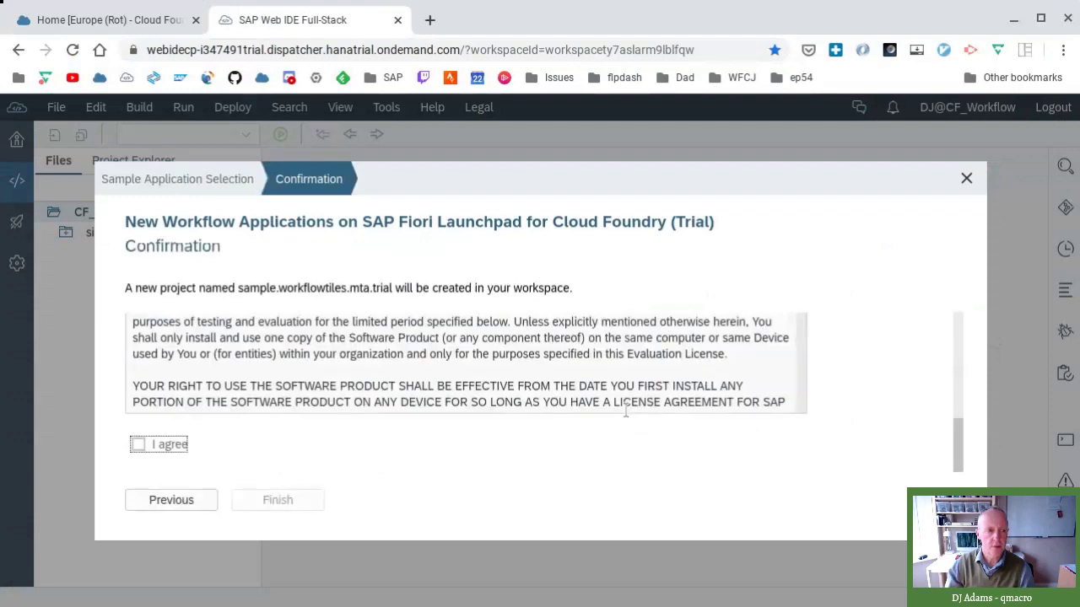
# - Agree to the licence and finish generating sample.workflowtiles.mta.trial
pyautogui.press('space')
pyautogui.click(278, 500)
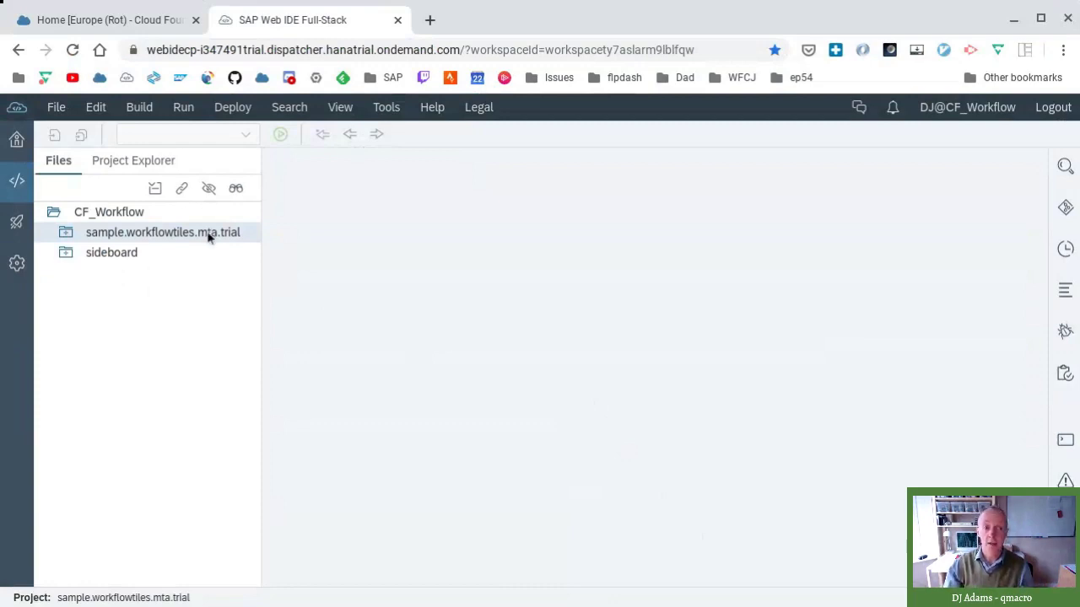
# - Expand sample.workflowtiles.mta.trial and its workflowtilesApprouter folder to show package.json and xs-app.json
pyautogui.click(67, 232)
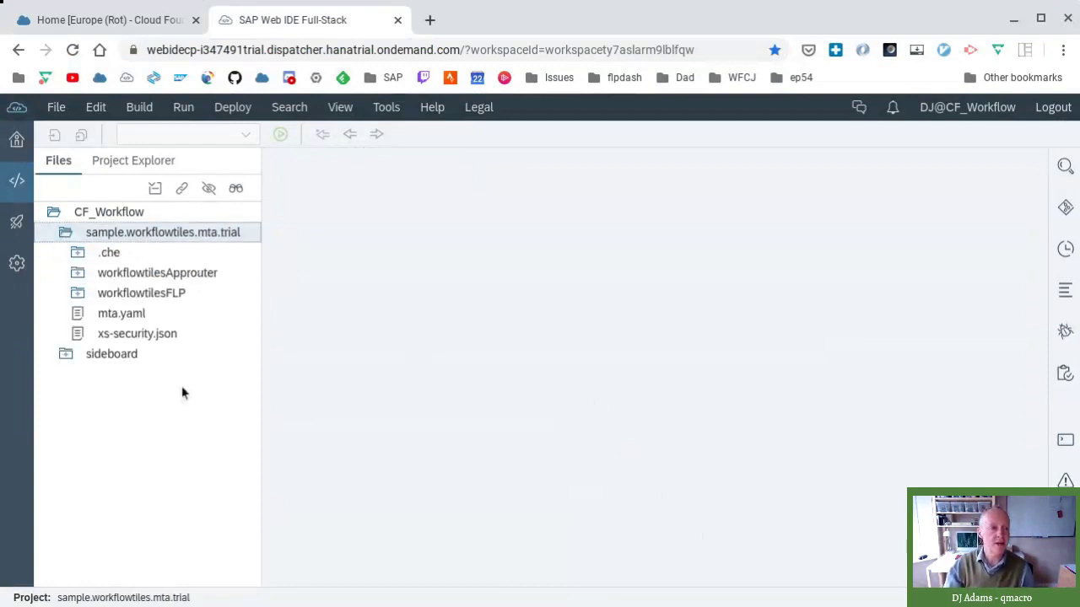
pyautogui.rightClick(2, 400)
pyautogui.click(400, 313)
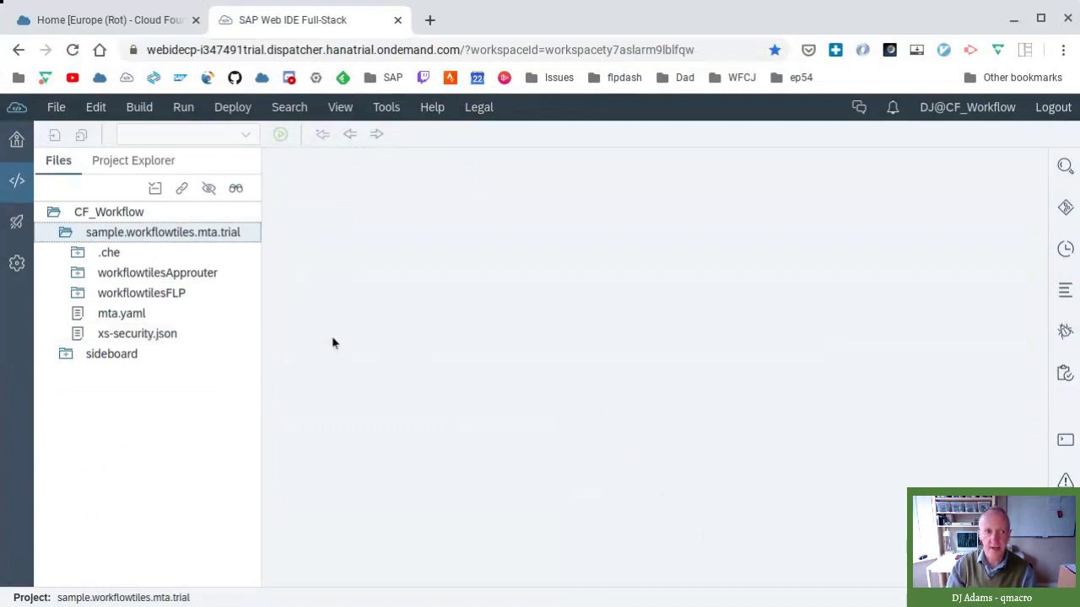
pyautogui.click(157, 273)
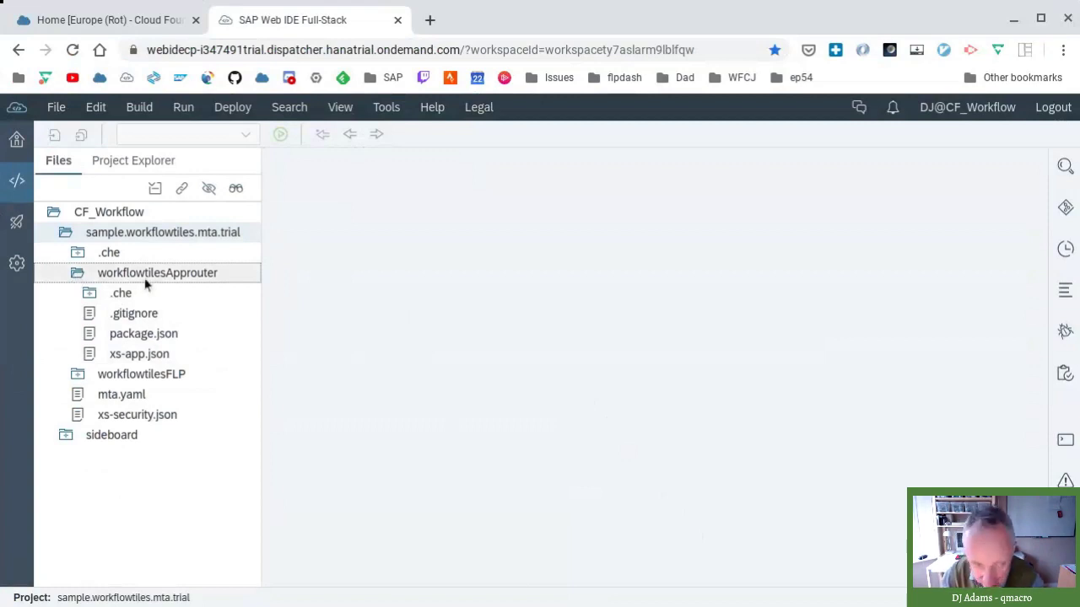
pyautogui.click(155, 332)
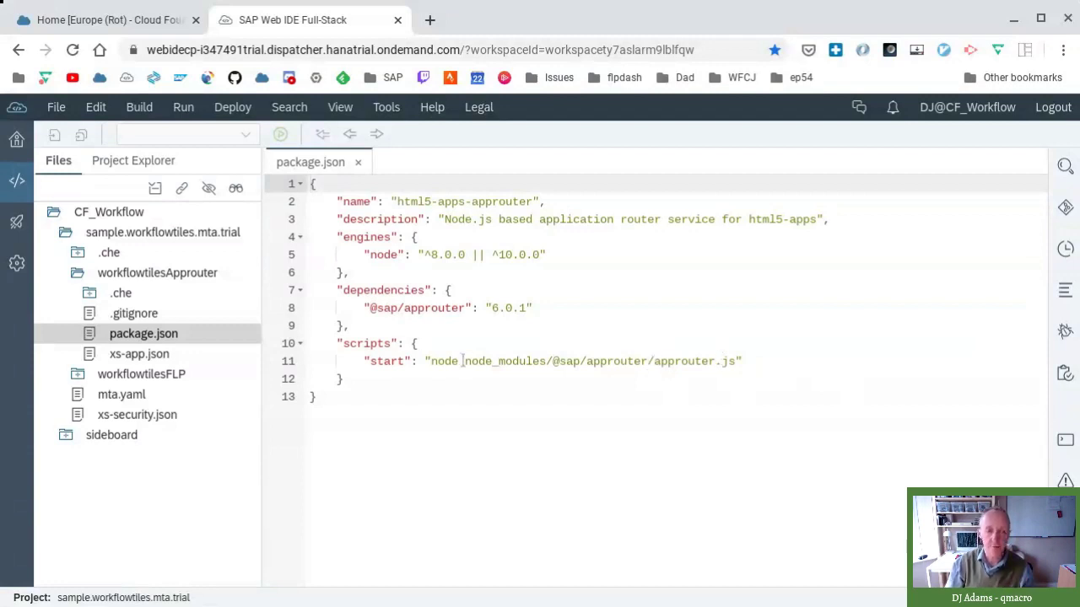
# - Open the approuter's xs-app.json to show welcomeFile /cp.portal and authenticationMethod route
pyautogui.doubleClick(152, 358)
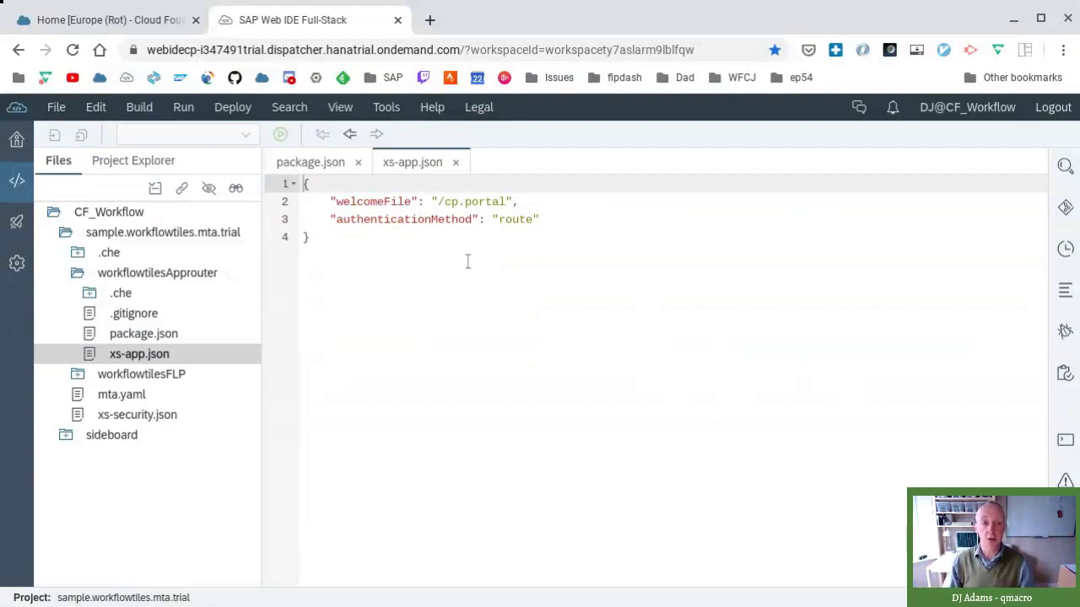
# - Highlight the /cp.portal welcome file path in xs-app.json, then return to package.json
pyautogui.moveTo(437, 202); pyautogui.dragTo(507, 202)
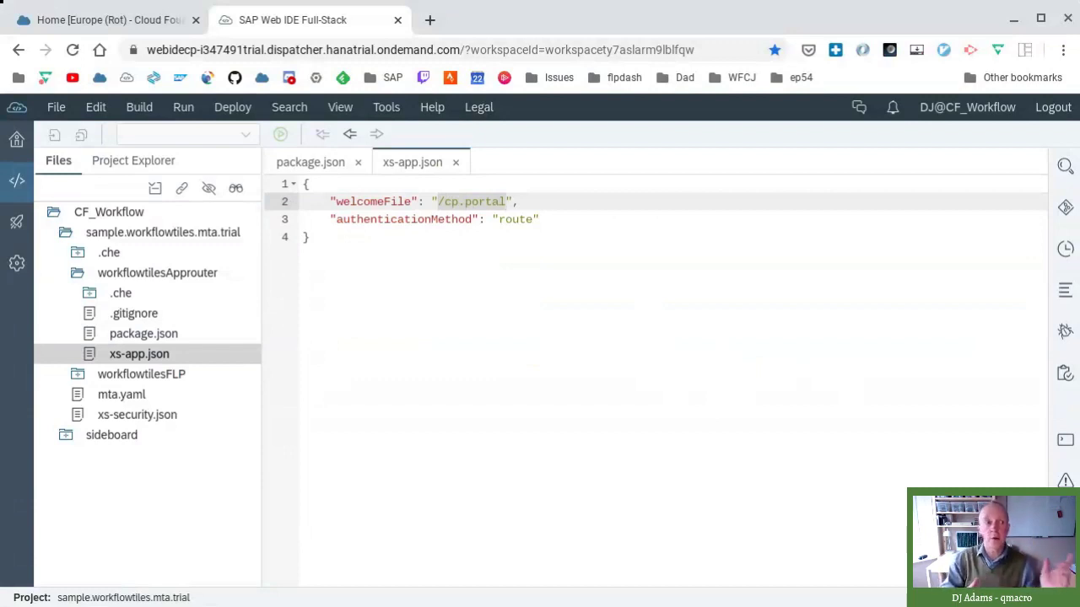
pyautogui.click(530, 313)
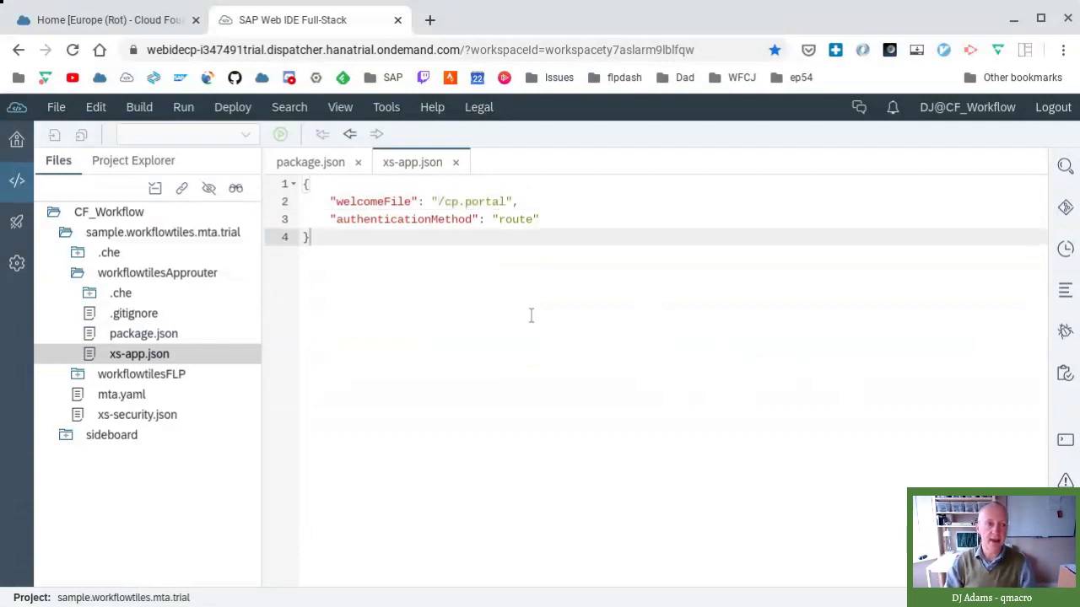
pyautogui.click(307, 169)
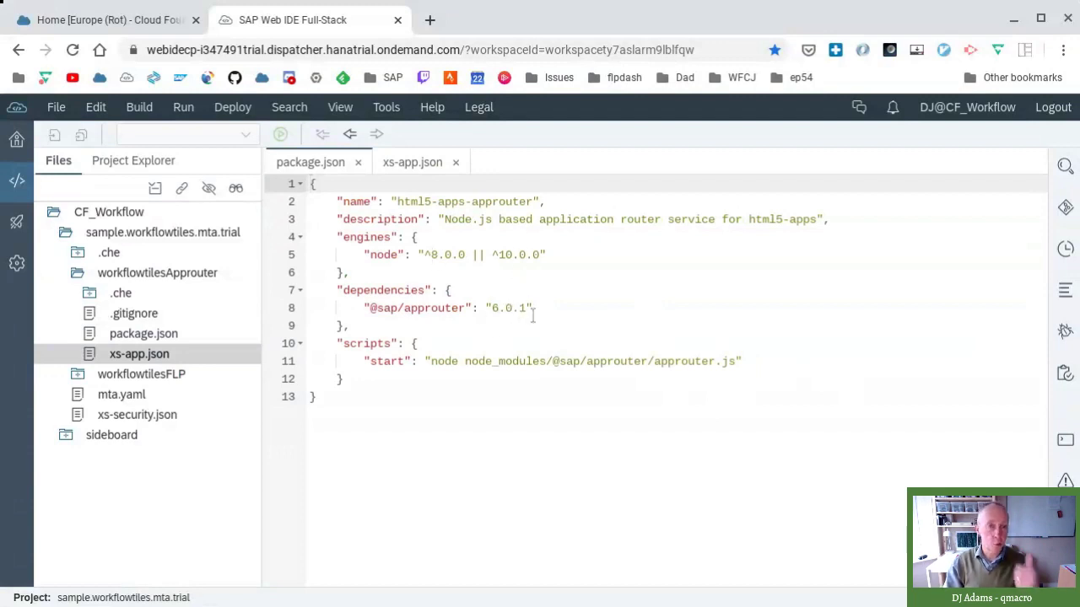
# - Collapse workflowtilesApprouter, expand workflowtilesFLP, and close the package.json and xs-app.json tabs
pyautogui.click(77, 274)
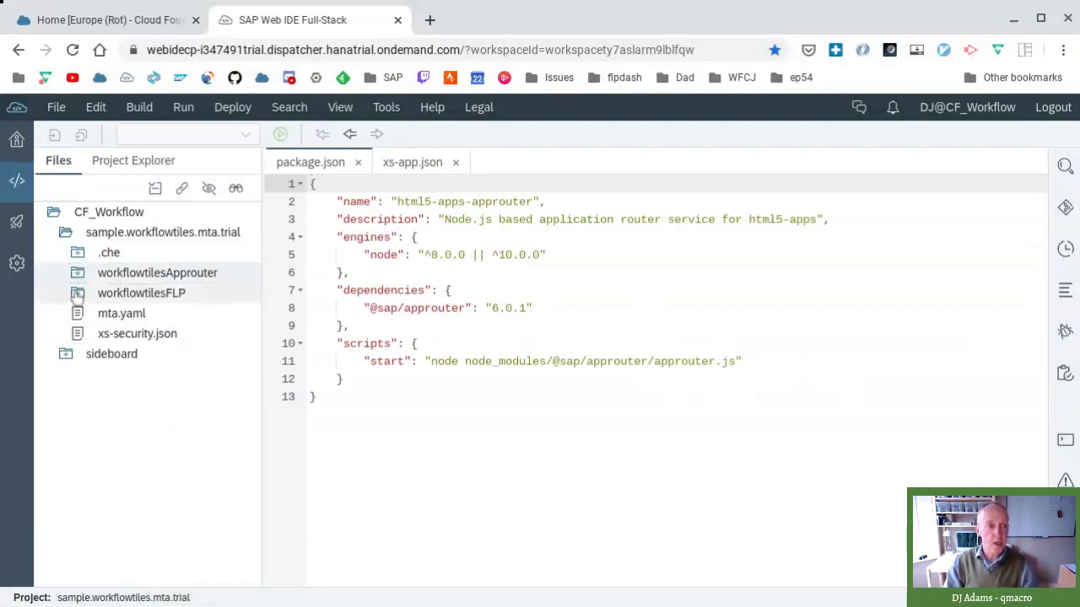
pyautogui.click(77, 295)
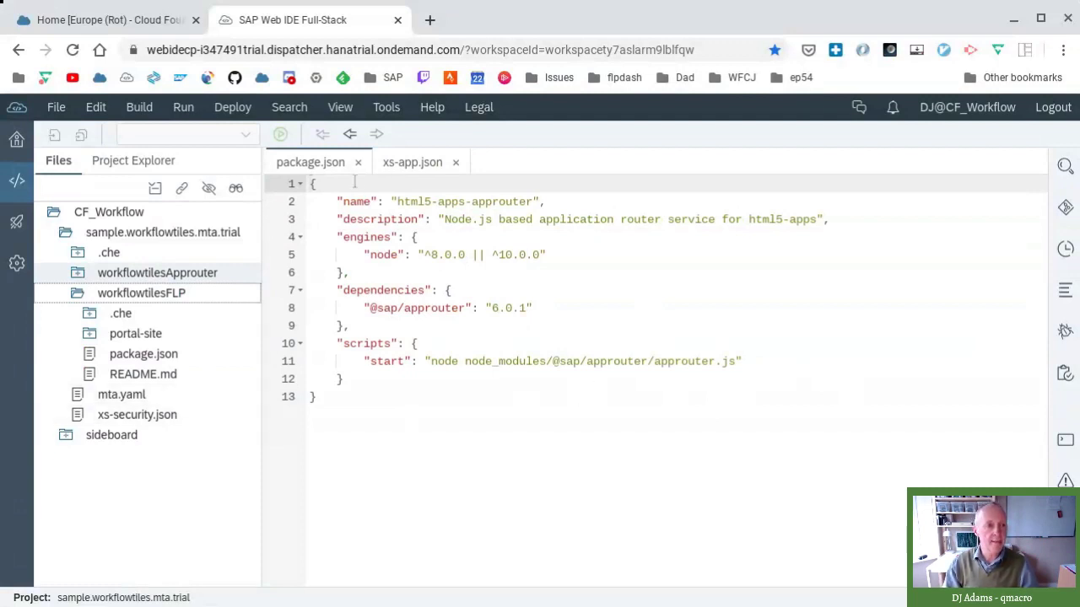
pyautogui.click(357, 162)
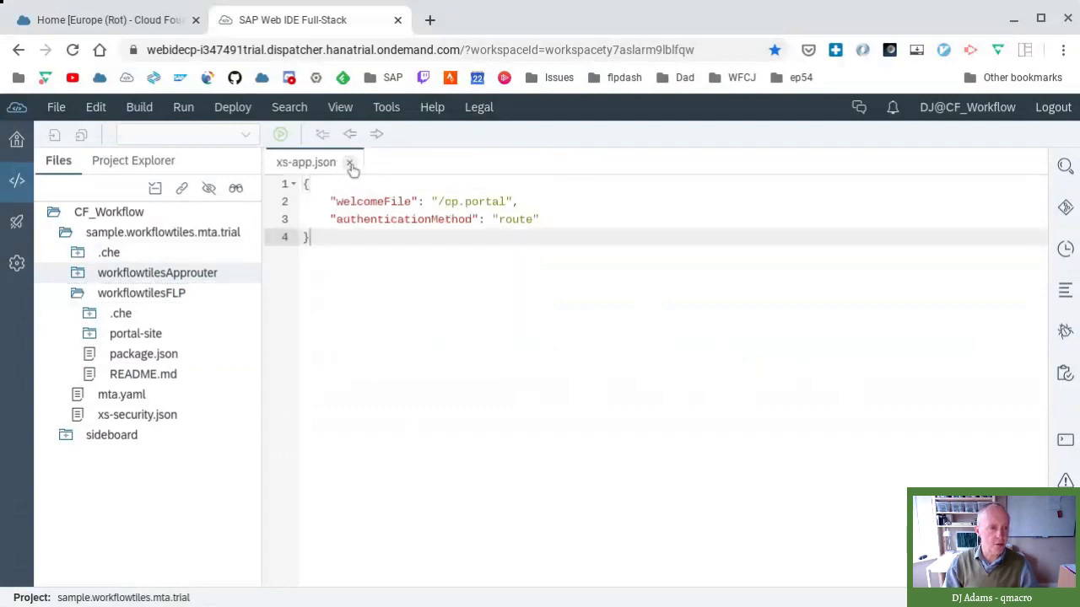
pyautogui.click(351, 166)
pyautogui.click(166, 295)
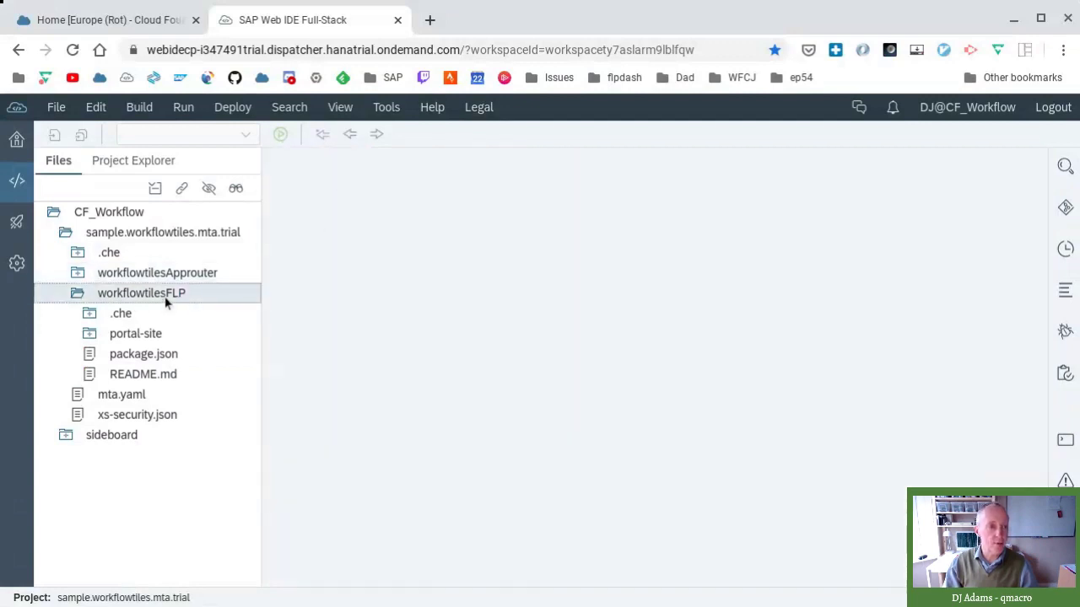
pyautogui.doubleClick(132, 374)
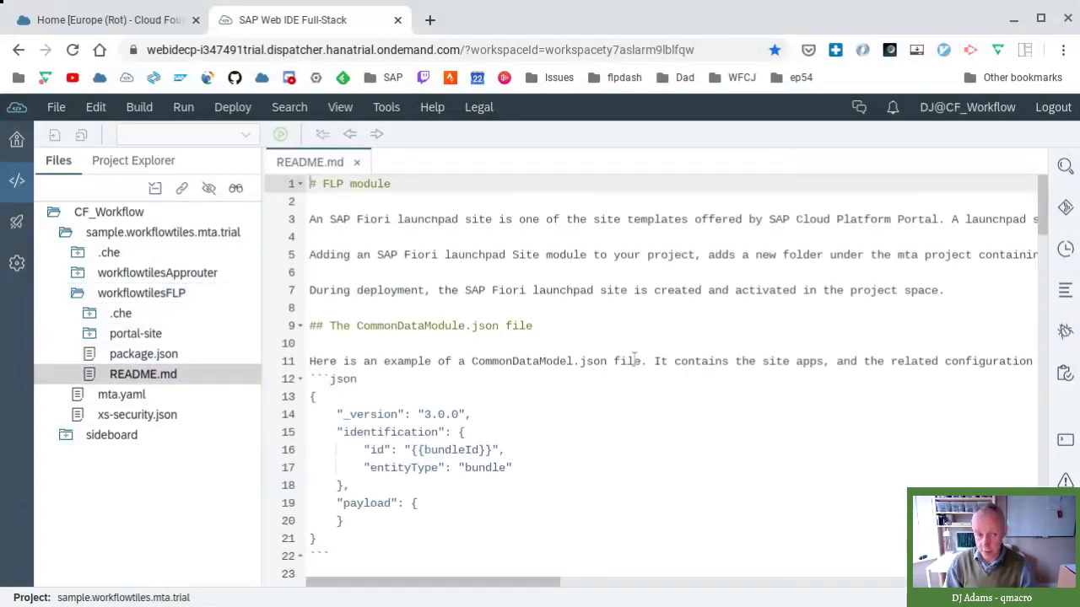
pyautogui.scroll(-7, 649, 371)
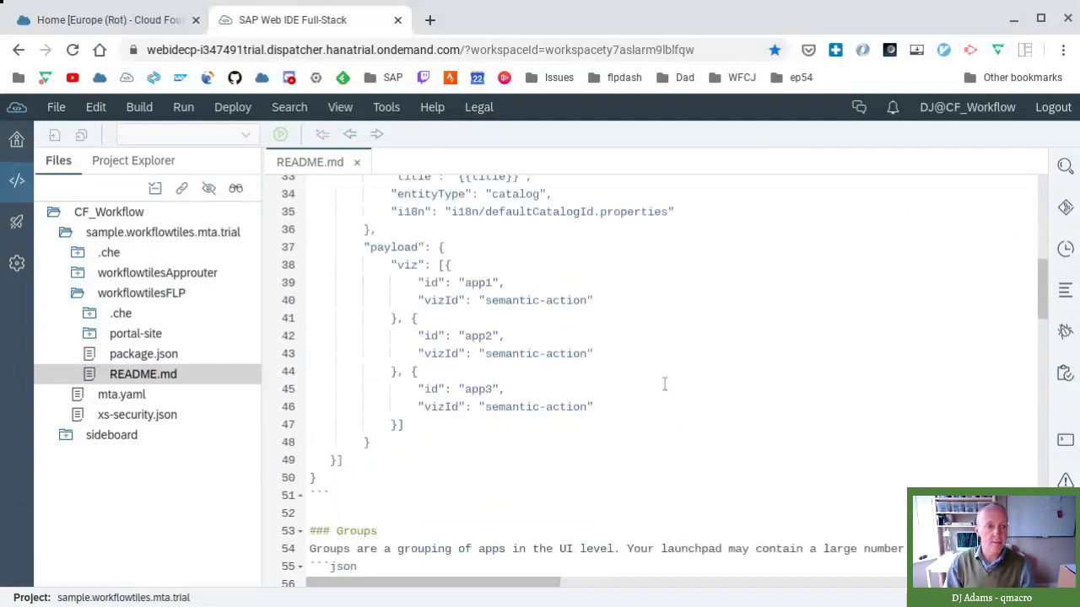
pyautogui.scroll(-11, 664, 384)
pyautogui.scroll(-8, 662, 368)
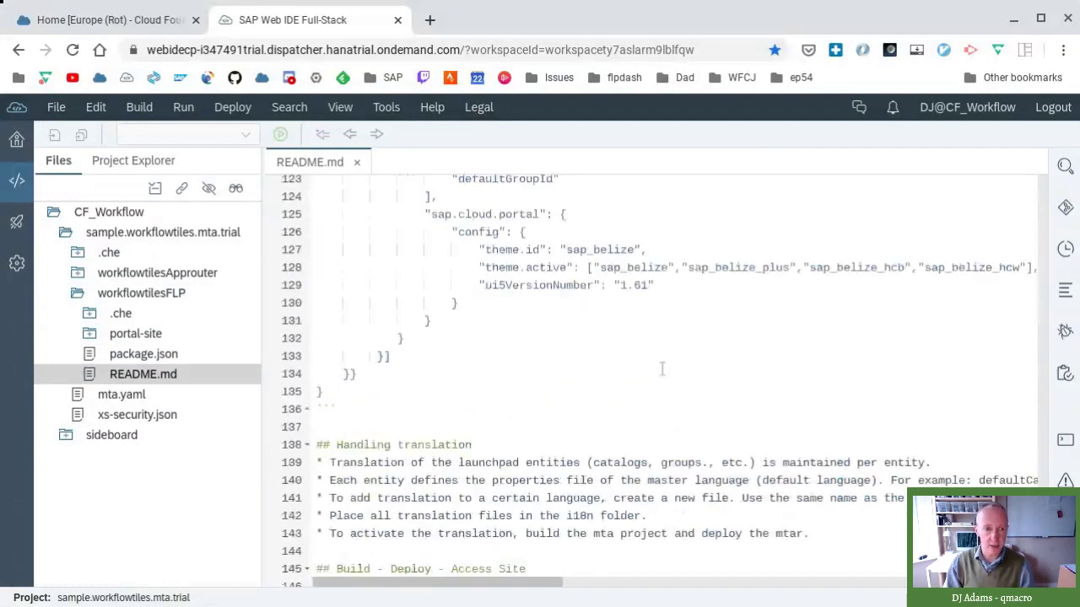
pyautogui.scroll(8, 663, 369)
pyautogui.scroll(17, 663, 369)
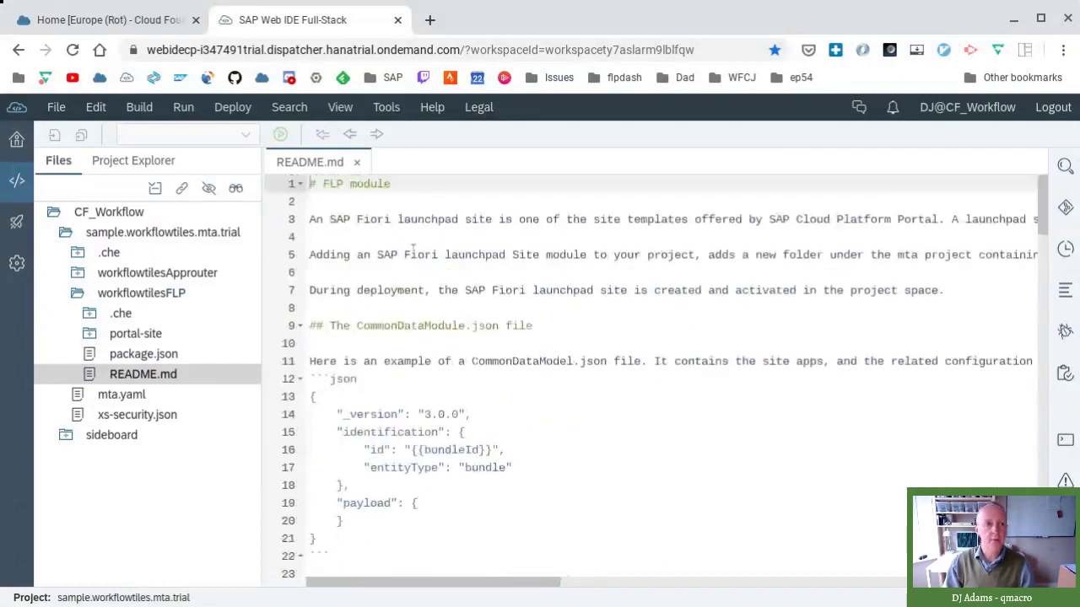
pyautogui.click(357, 163)
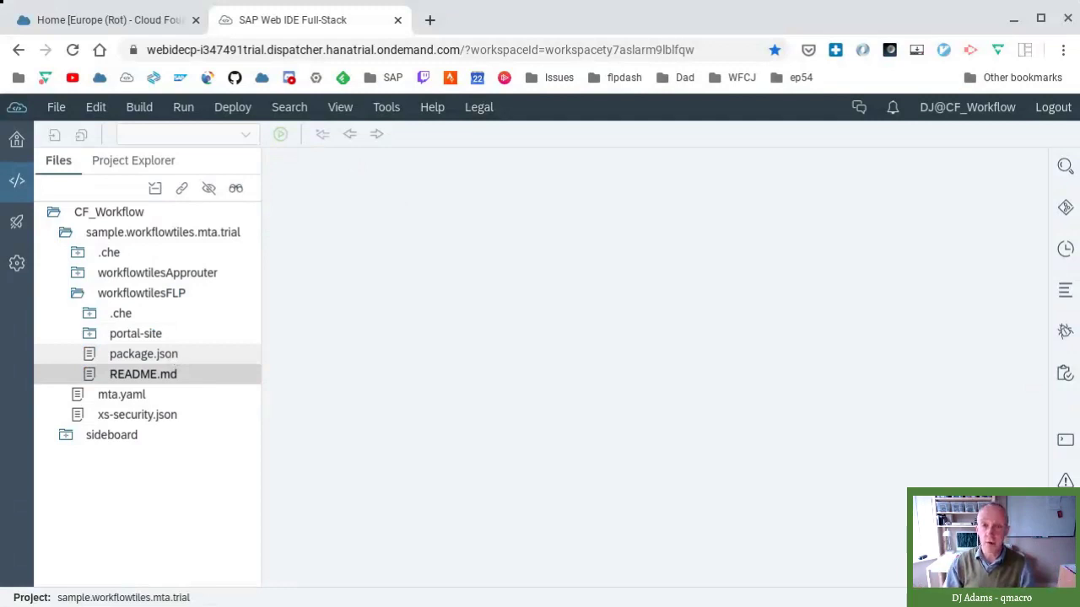
pyautogui.doubleClick(144, 354)
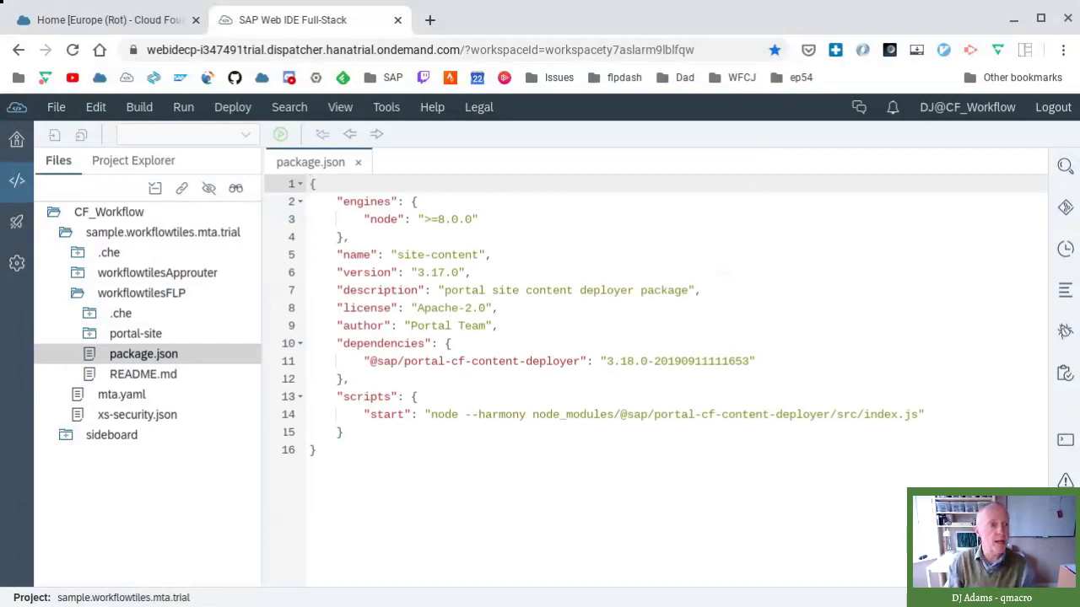
# - Confirm the Workflow Editor extension is on via a 'workflow' search, then view the Cloud Foundry preferences
pyautogui.click(17, 269)
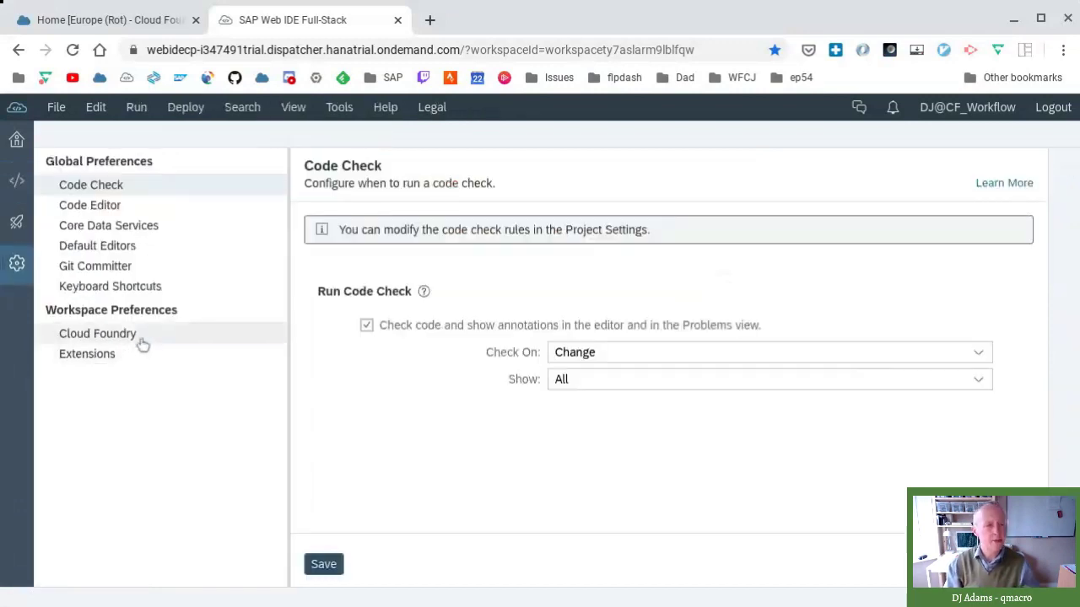
pyautogui.click(138, 356)
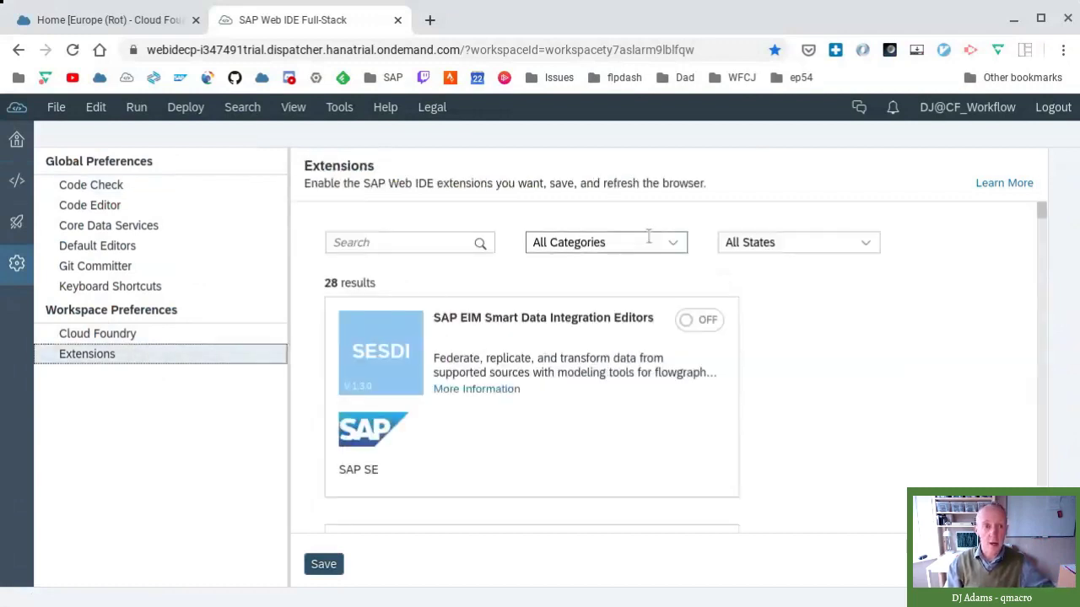
pyautogui.click(426, 240)
pyautogui.write('workflow')
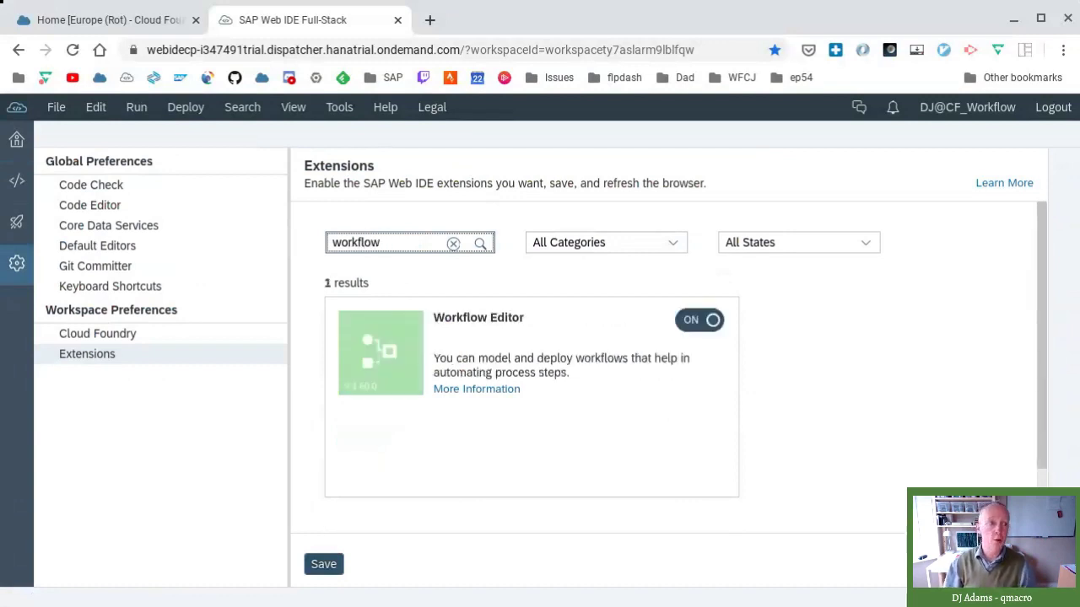
pyautogui.click(175, 342)
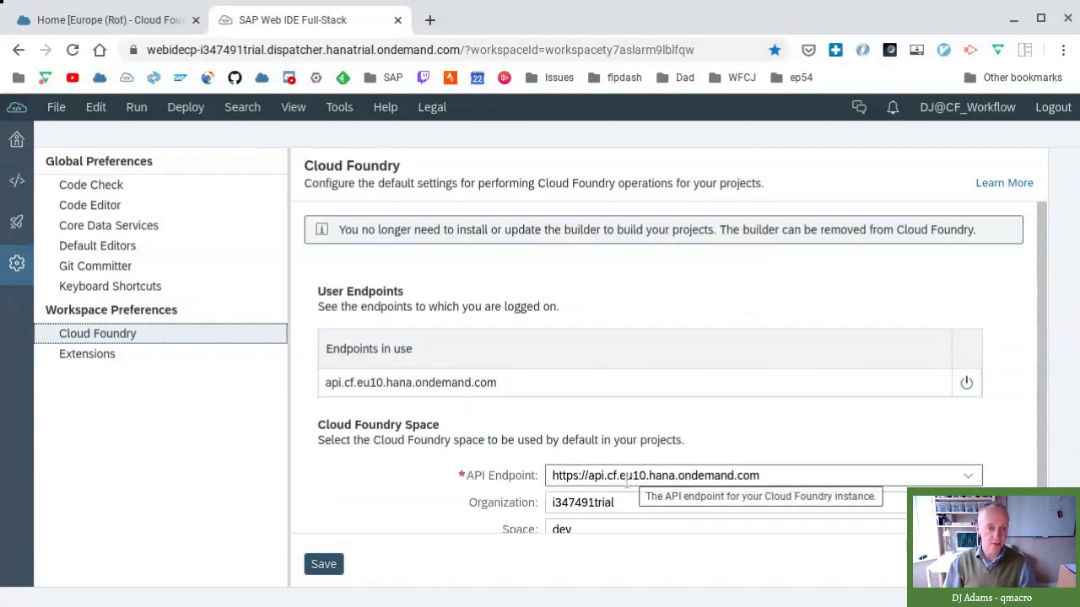
pyautogui.scroll(-1, 654, 452)
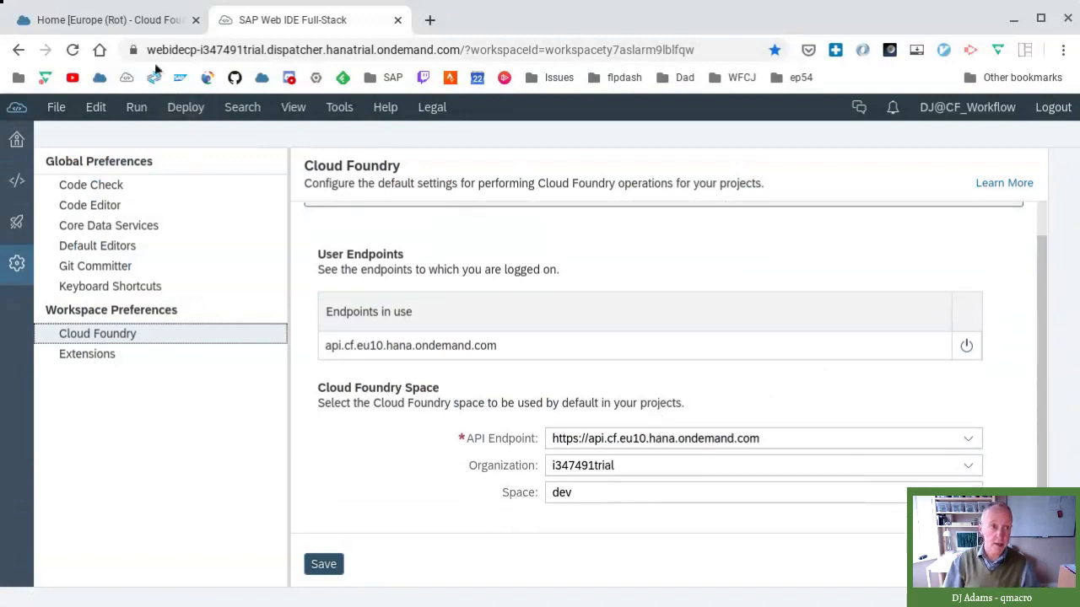
pyautogui.click(126, 25)
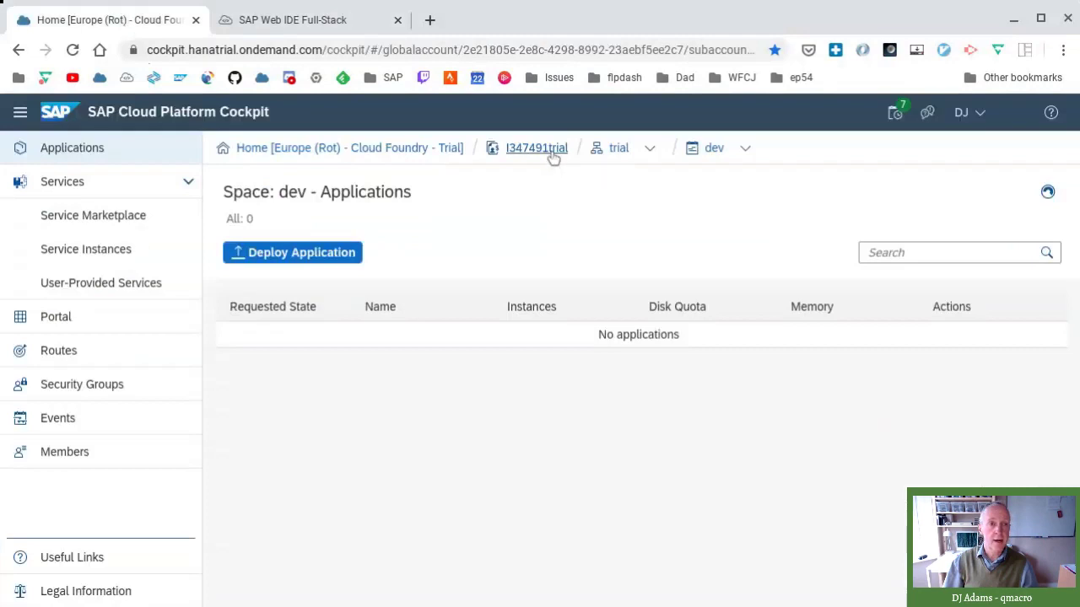
pyautogui.click(355, 22)
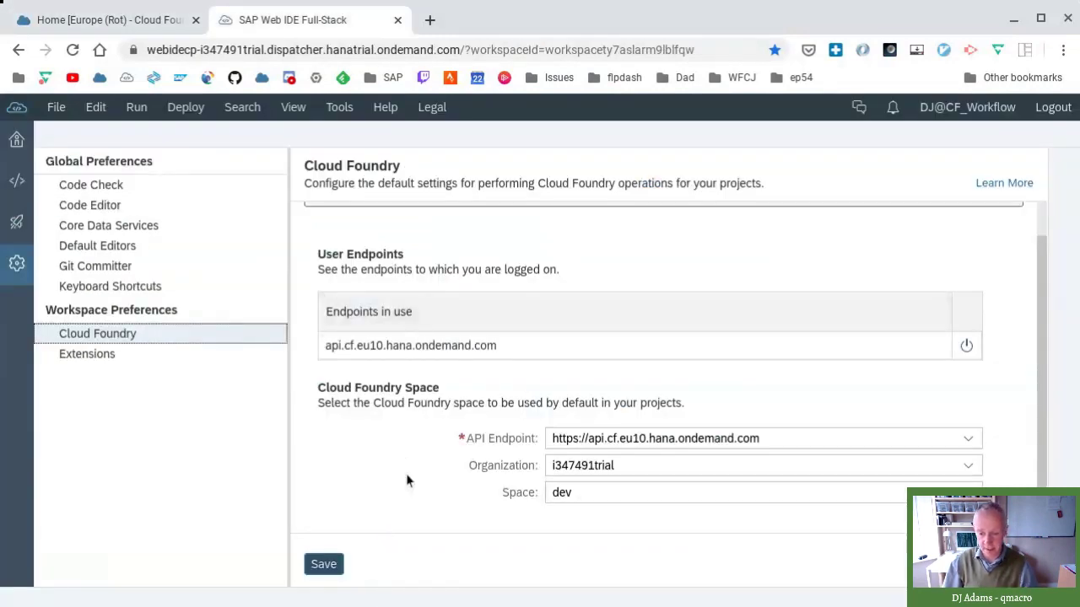
# - Return to the Development view and highlight the author entry in the FLP package.json
pyautogui.click(17, 180)
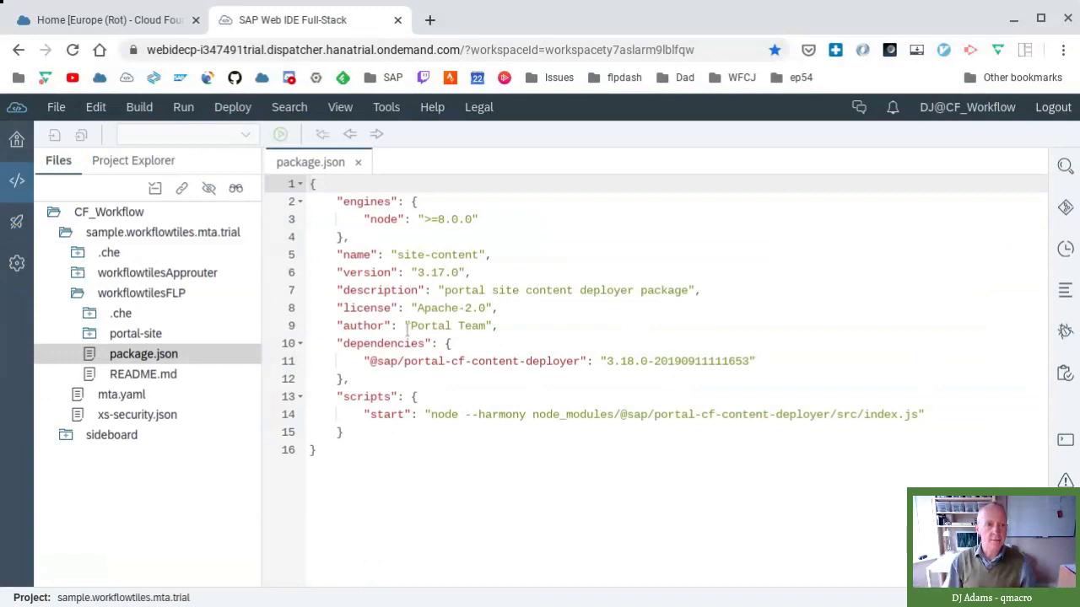
pyautogui.moveTo(337, 326); pyautogui.dragTo(504, 326)
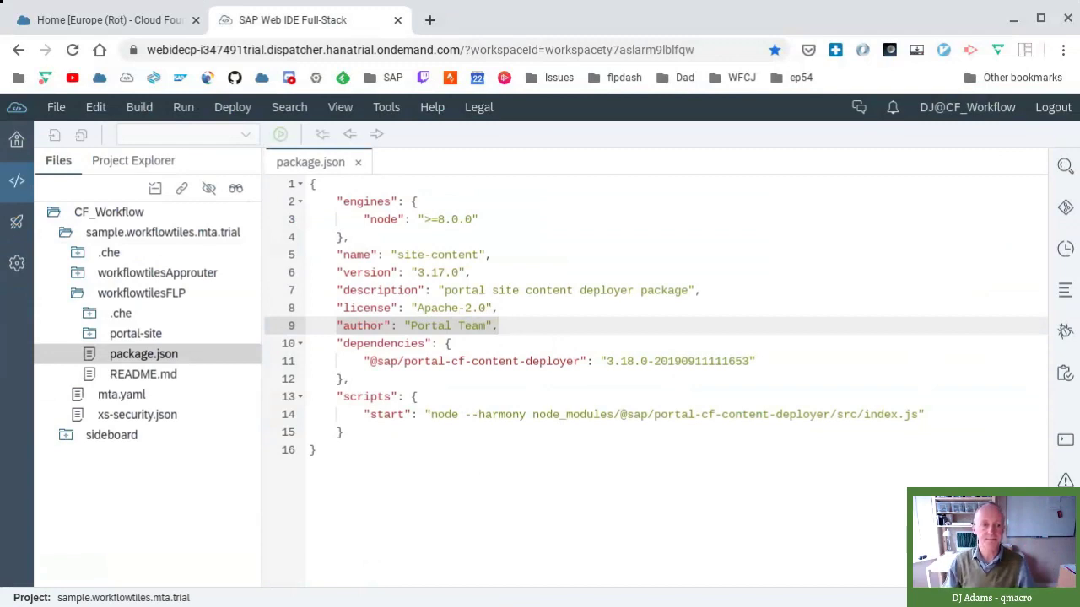
# - Highlight the portal-cf-content-deployer dependency and --harmony flag, then expand the portal-site folder
pyautogui.moveTo(370, 362); pyautogui.dragTo(582, 363)
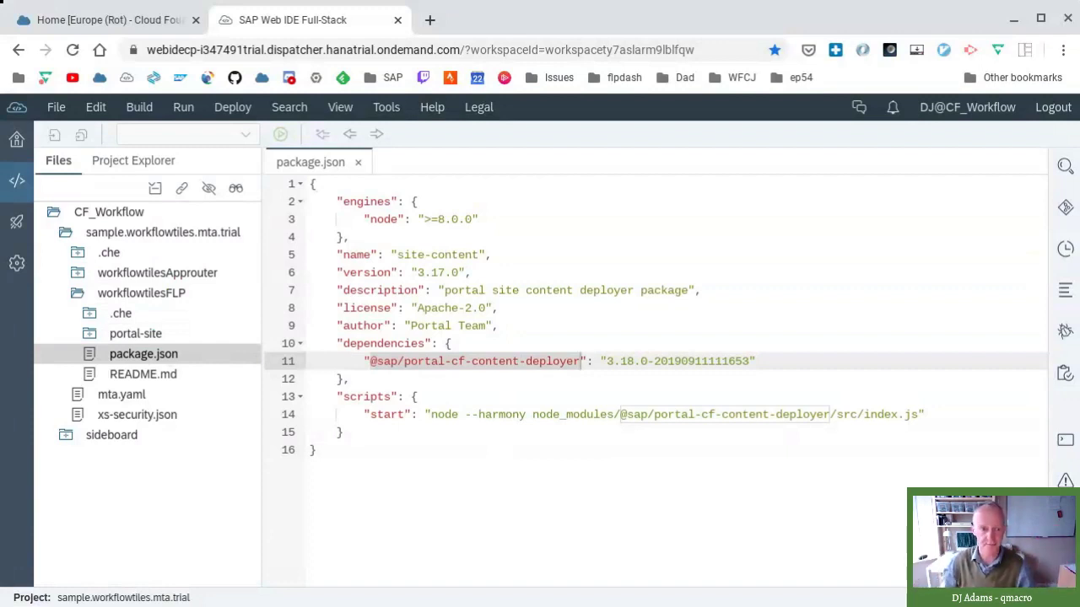
pyautogui.moveTo(465, 415); pyautogui.dragTo(527, 414)
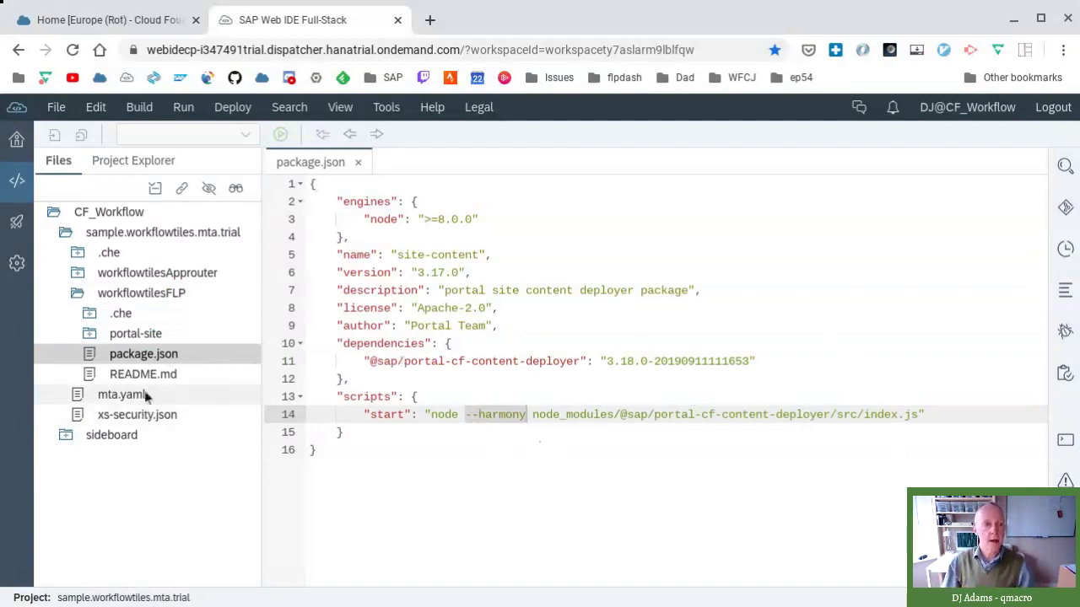
pyautogui.click(98, 338)
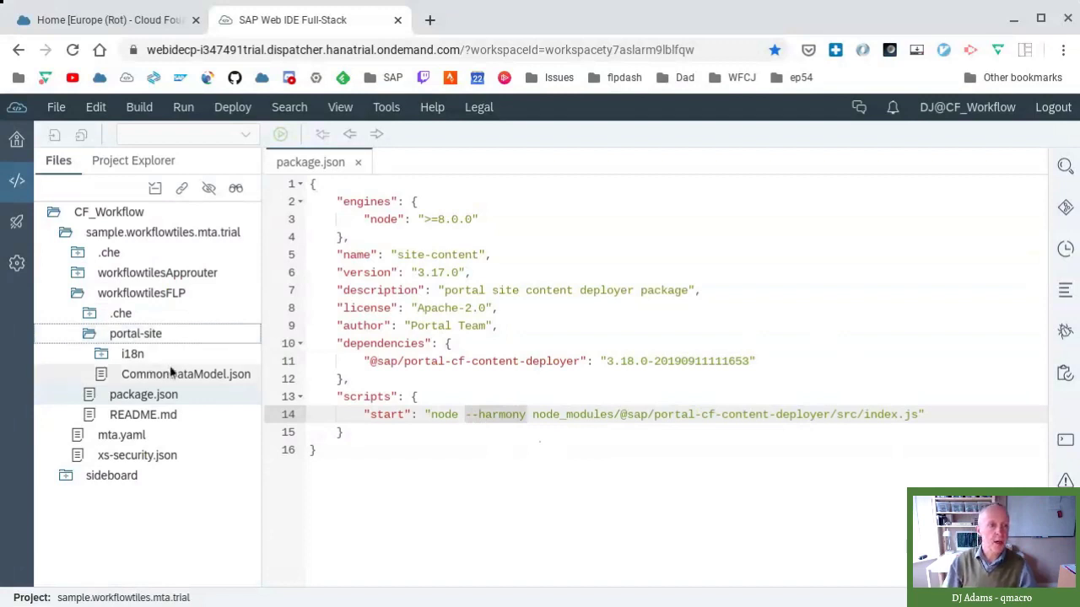
pyautogui.click(101, 356)
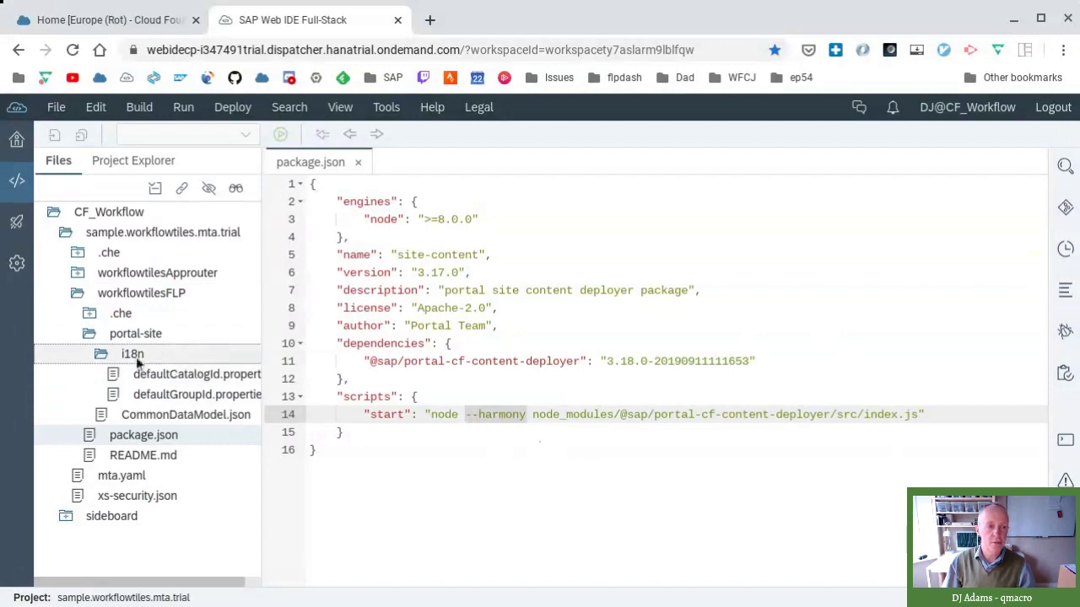
pyautogui.click(100, 355)
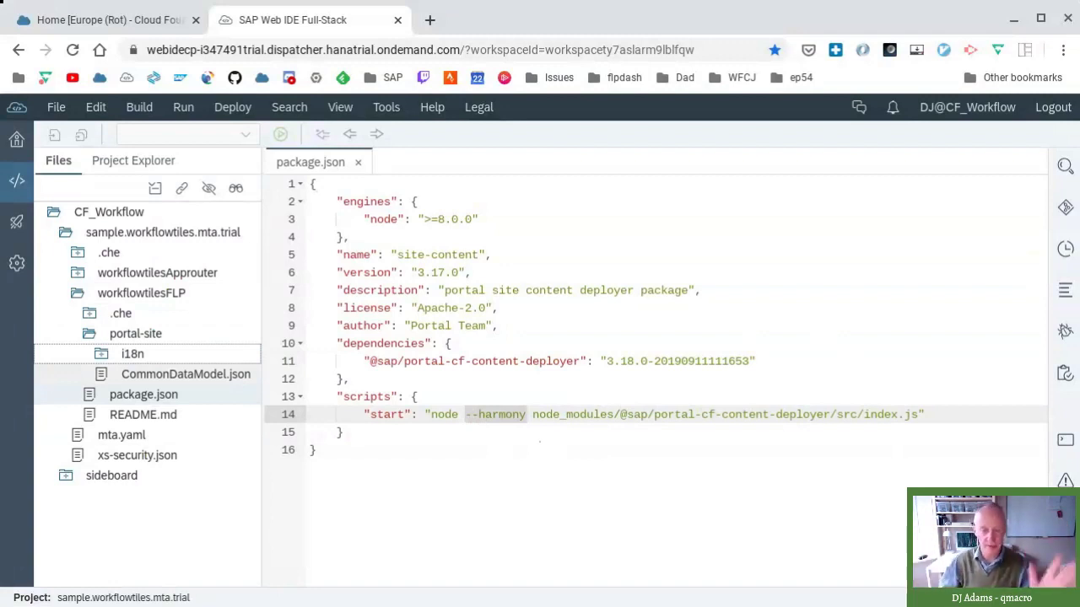
# - Open CommonDataModel.json and switch to the Code editor to see version 3.0.0 and groups
pyautogui.doubleClick(159, 377)
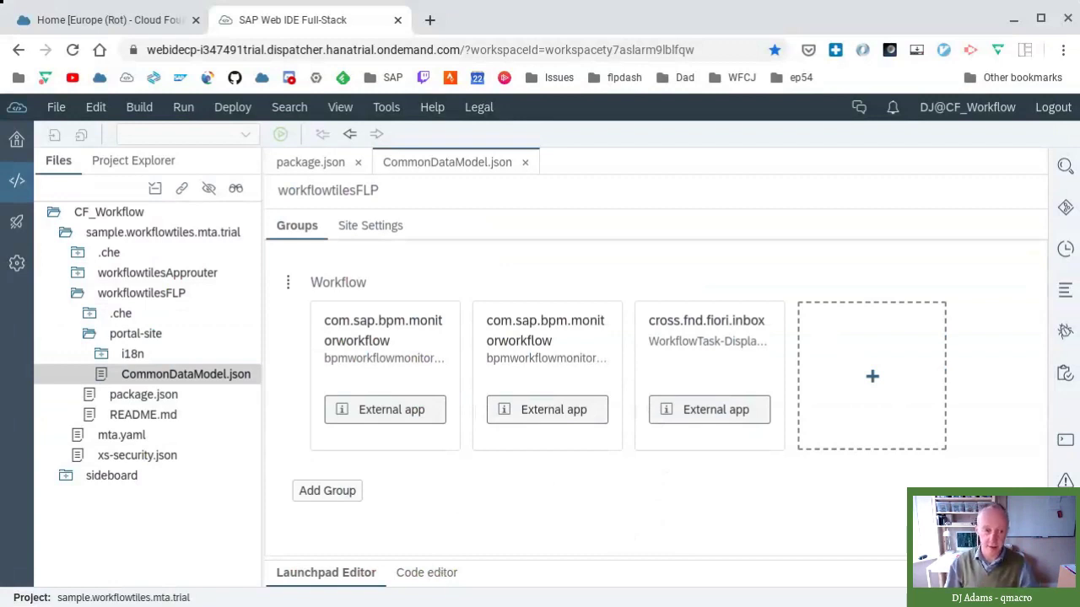
pyautogui.click(432, 573)
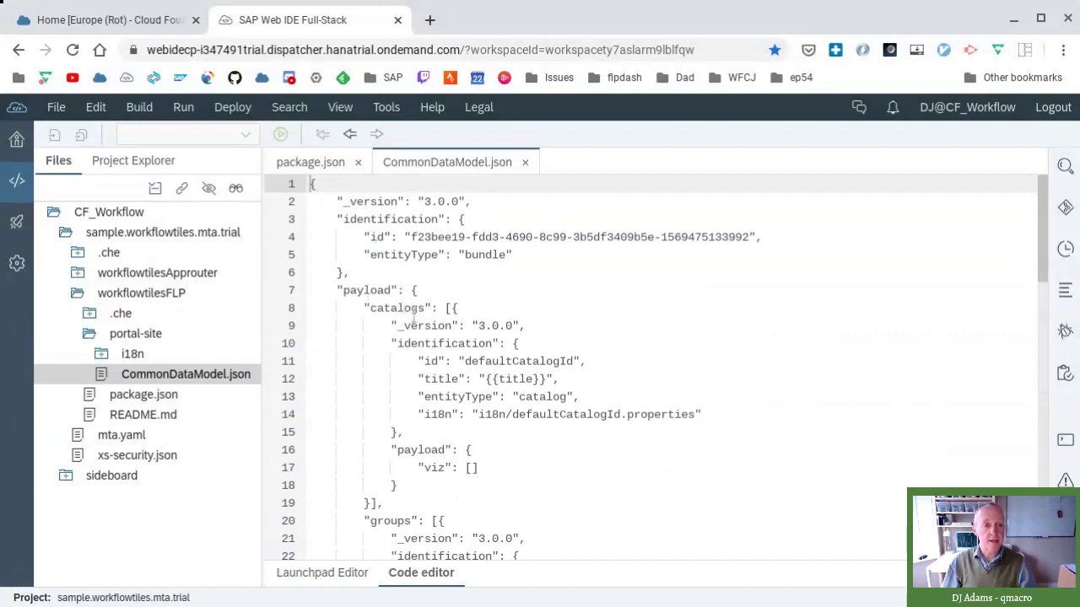
# - Scroll to the viz array and highlight DisplayInstances, DisplayDefinitions and WorkflowTask-DisplayMyInbox tiles
pyautogui.scroll(-3, 581, 379)
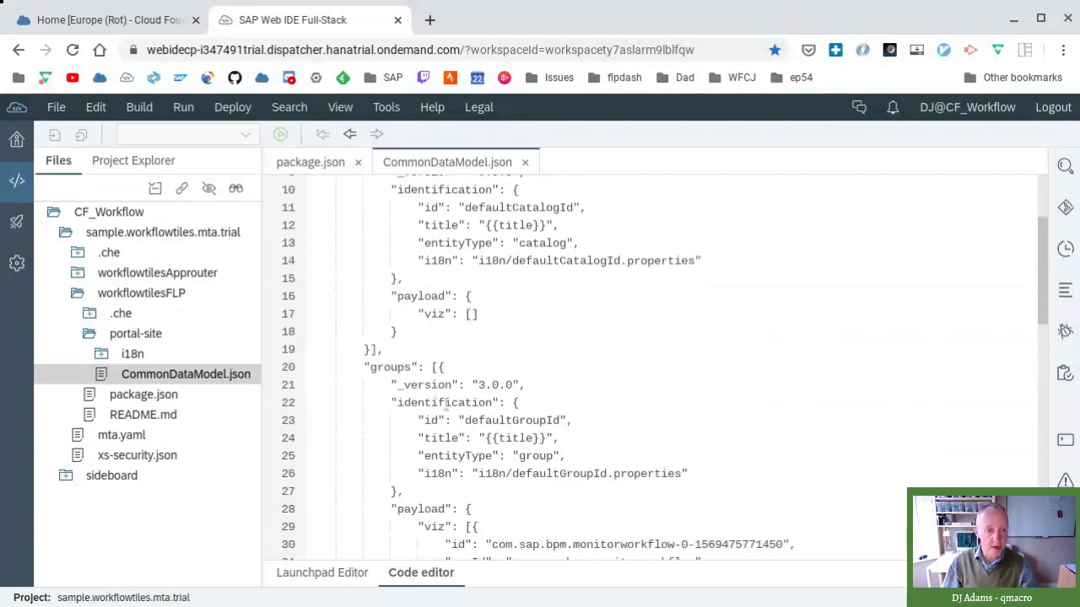
pyautogui.scroll(-3, 439, 393)
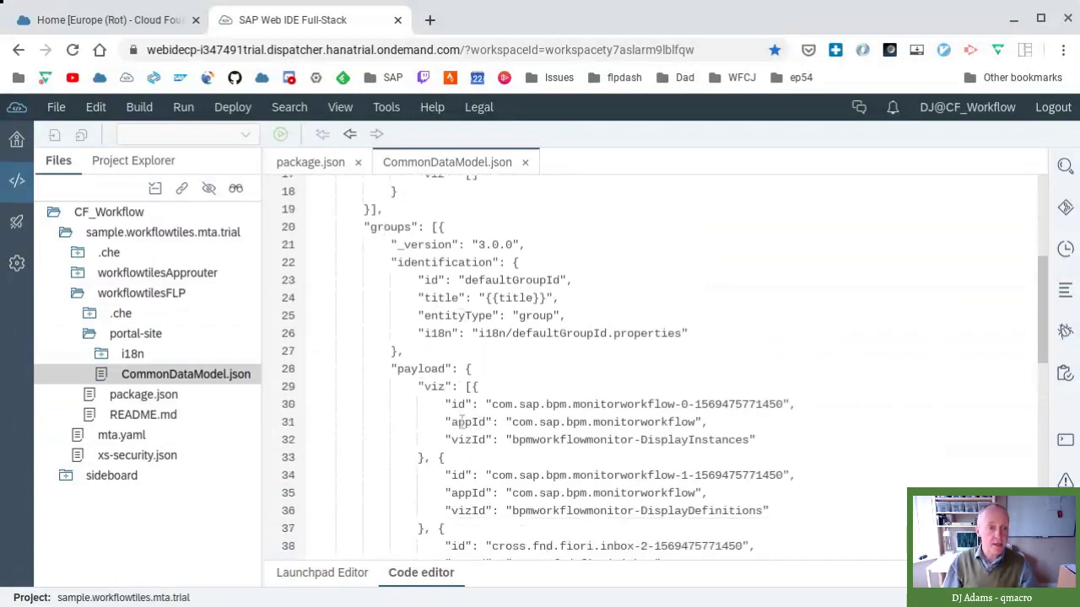
pyautogui.scroll(-2, 381, 426)
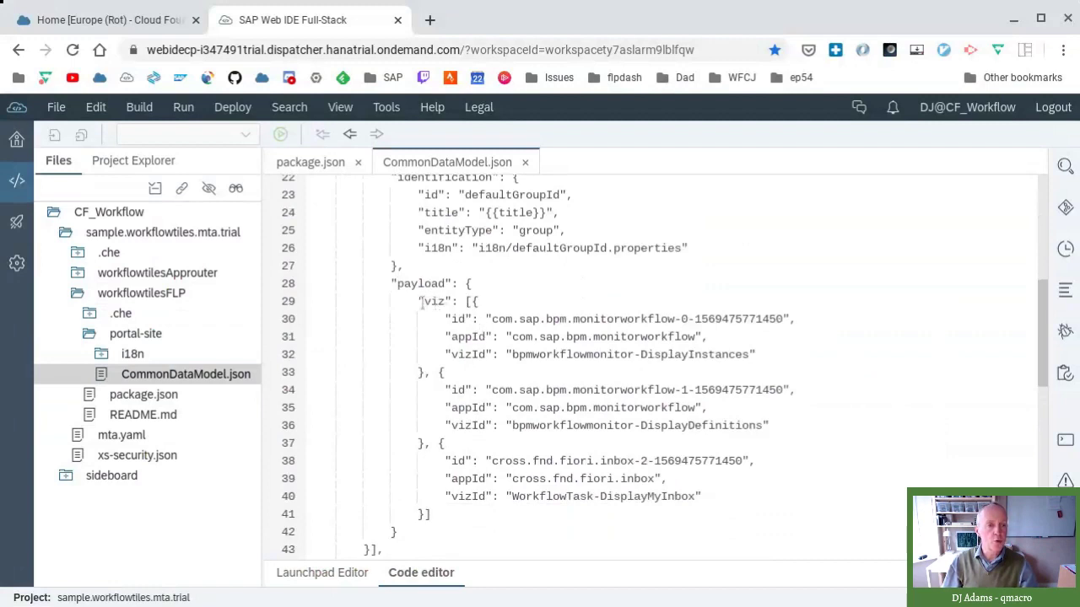
pyautogui.moveTo(309, 301); pyautogui.dragTo(643, 389)
pyautogui.moveTo(710, 409); pyautogui.dragTo(844, 498)
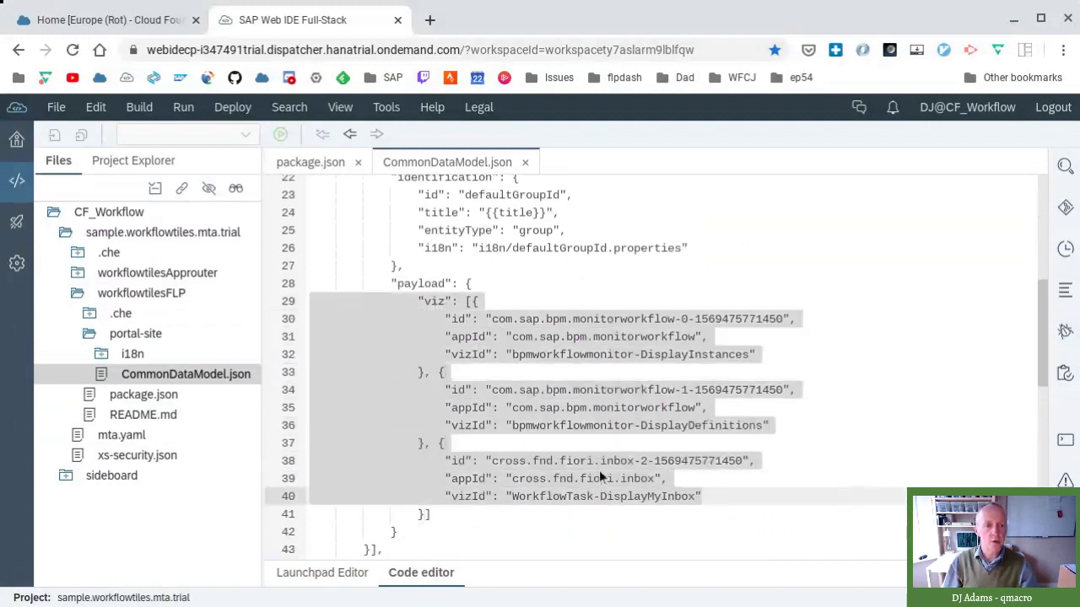
pyautogui.click(830, 446)
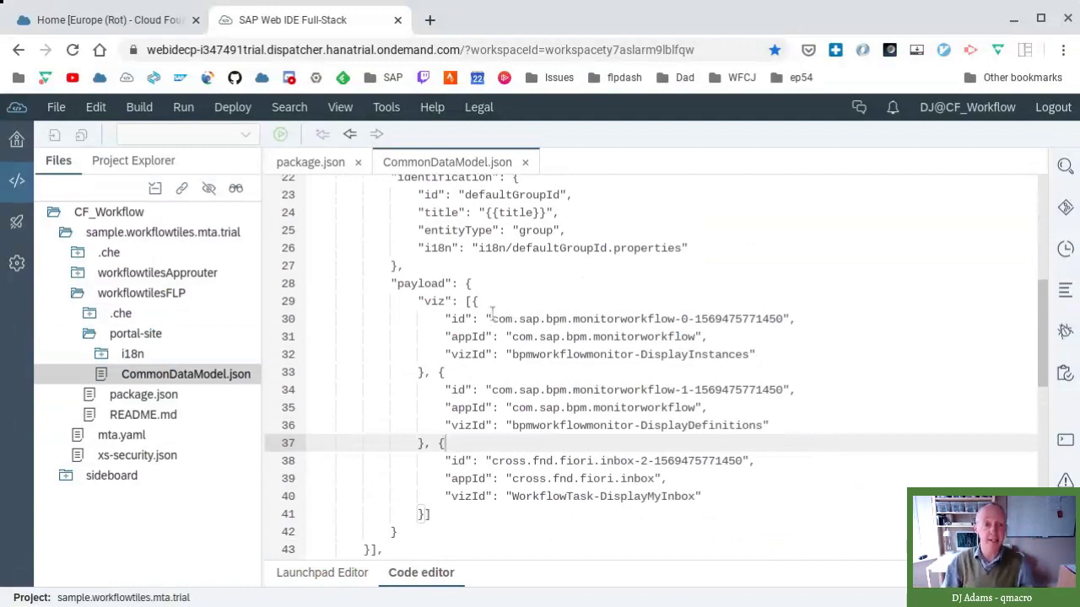
# - Highlight the first two tile id values, then switch to the Launchpad Editor's Workflow group view
pyautogui.moveTo(491, 319); pyautogui.dragTo(783, 319)
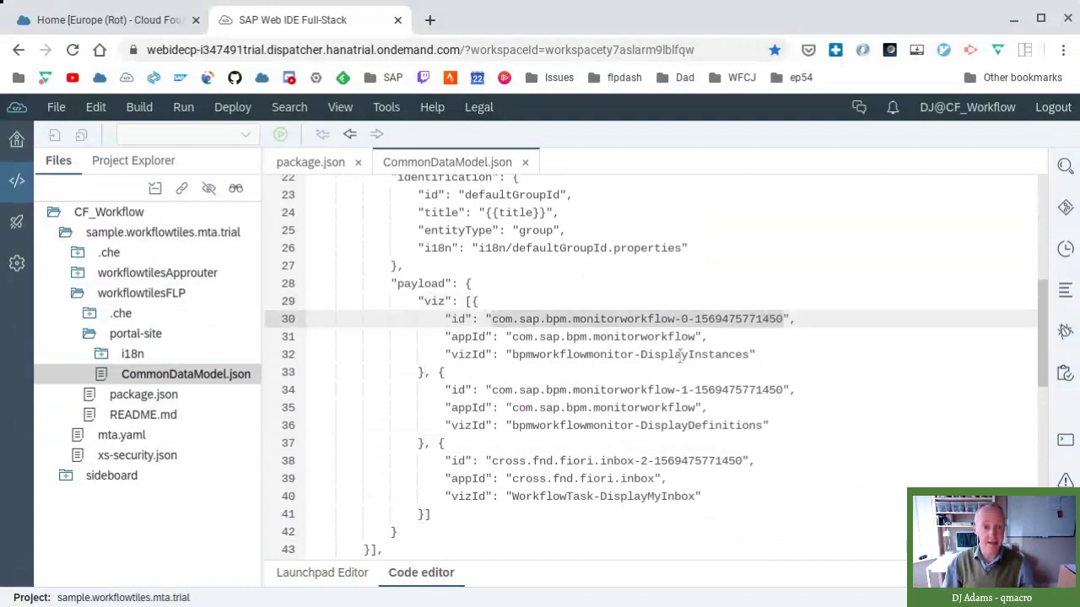
pyautogui.moveTo(491, 390); pyautogui.dragTo(783, 389)
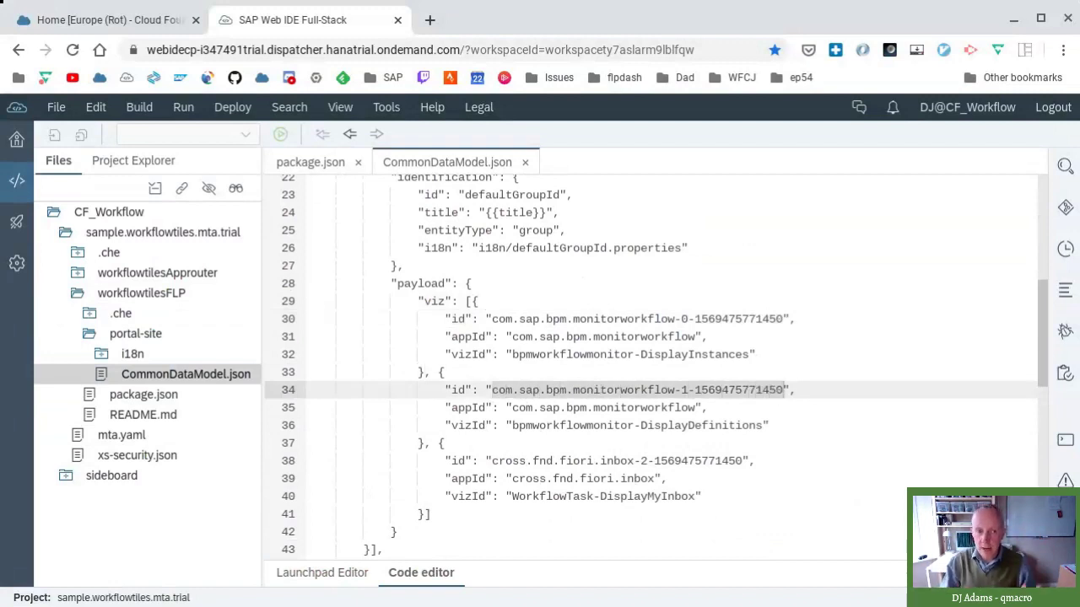
pyautogui.click(353, 581)
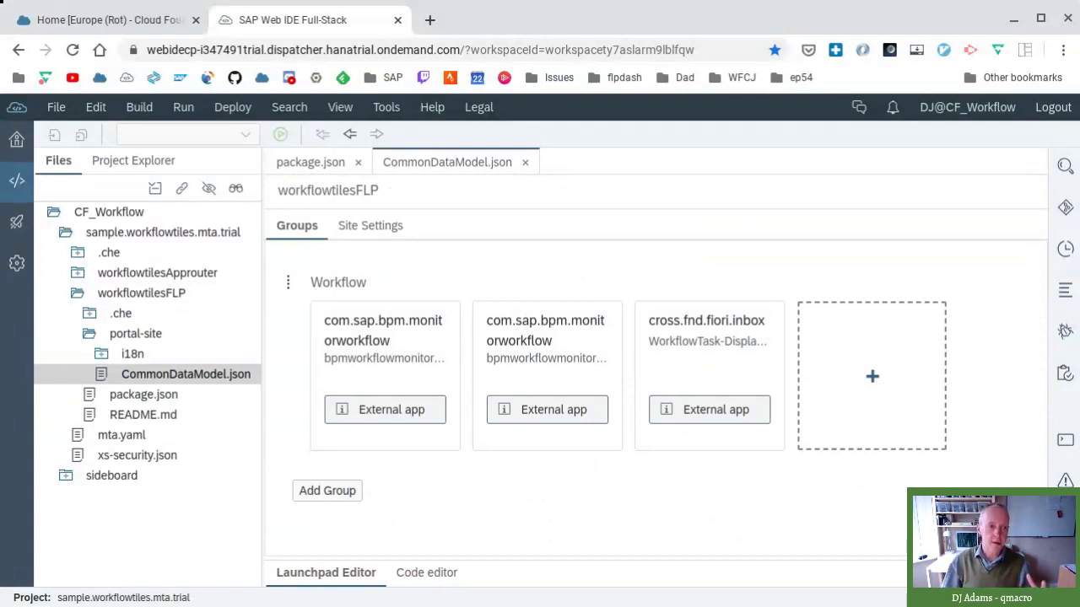
# - Bring the FLP package.json back into view and clear the --harmony highlight
pyautogui.doubleClick(132, 395)
pyautogui.click(673, 415)
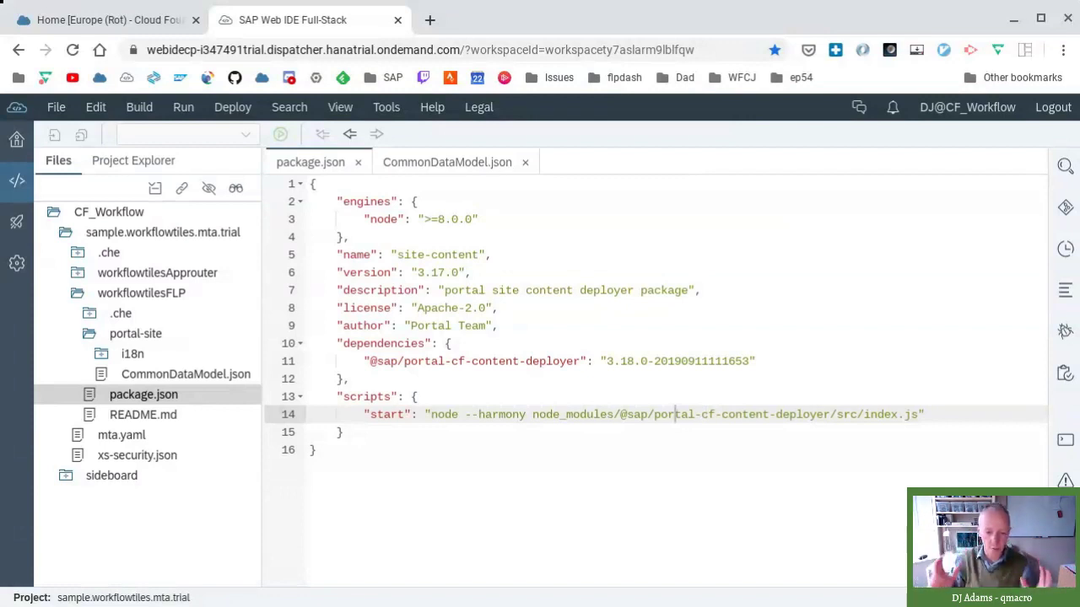
pyautogui.click(674, 414)
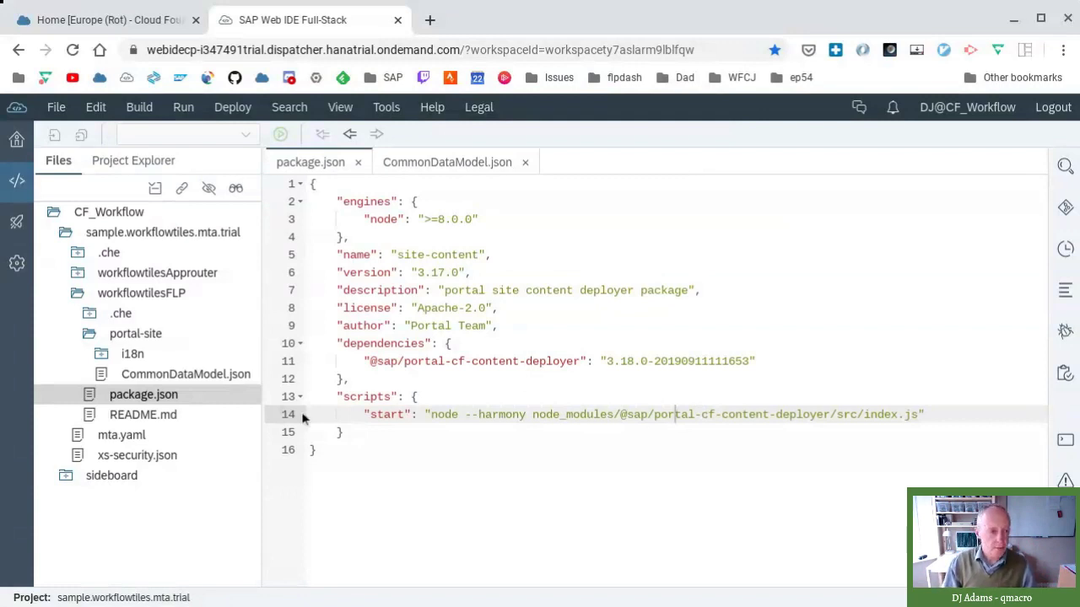
# - Open mta.yaml in the editor and start a new blank Chrome tab
pyautogui.doubleClick(140, 437)
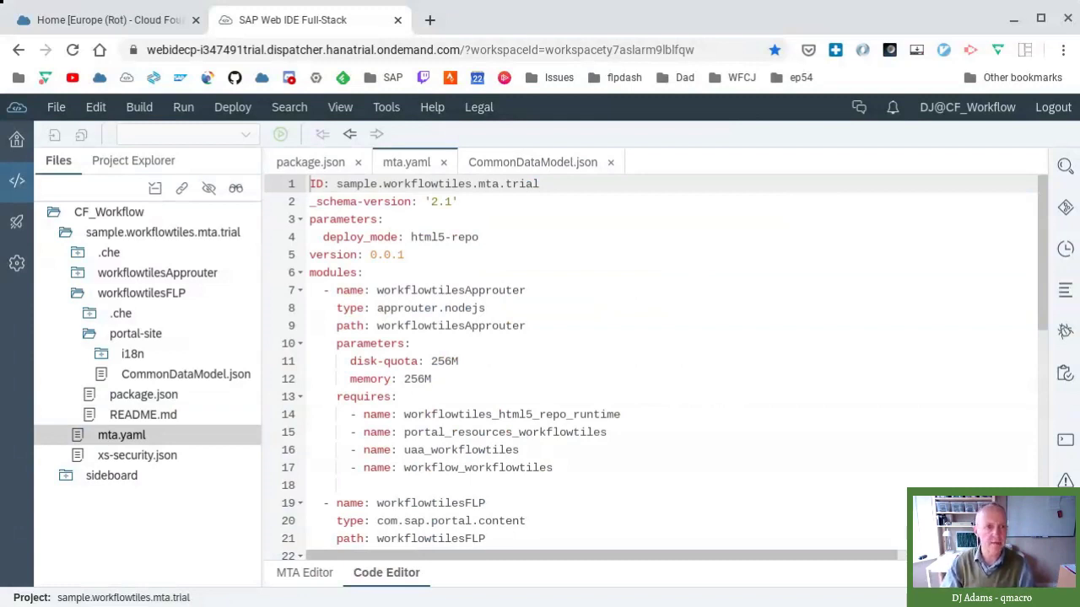
pyautogui.click(429, 19)
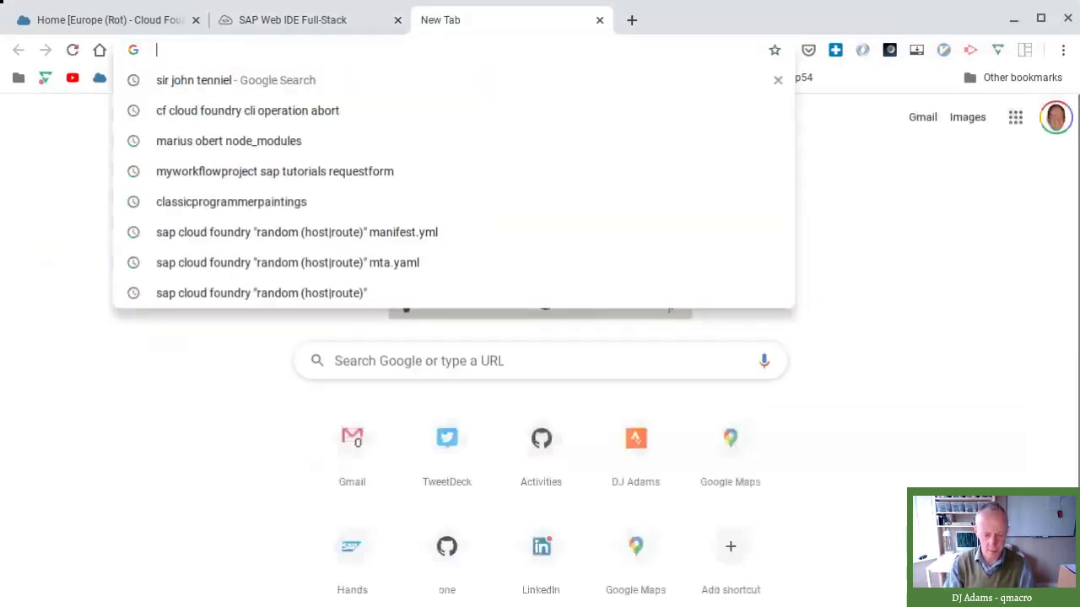
# - Search Google for '12factor', open the Twelve-Factor App site, and select its 12factor.net address
pyautogui.write('12factor')
pyautogui.press('Return')
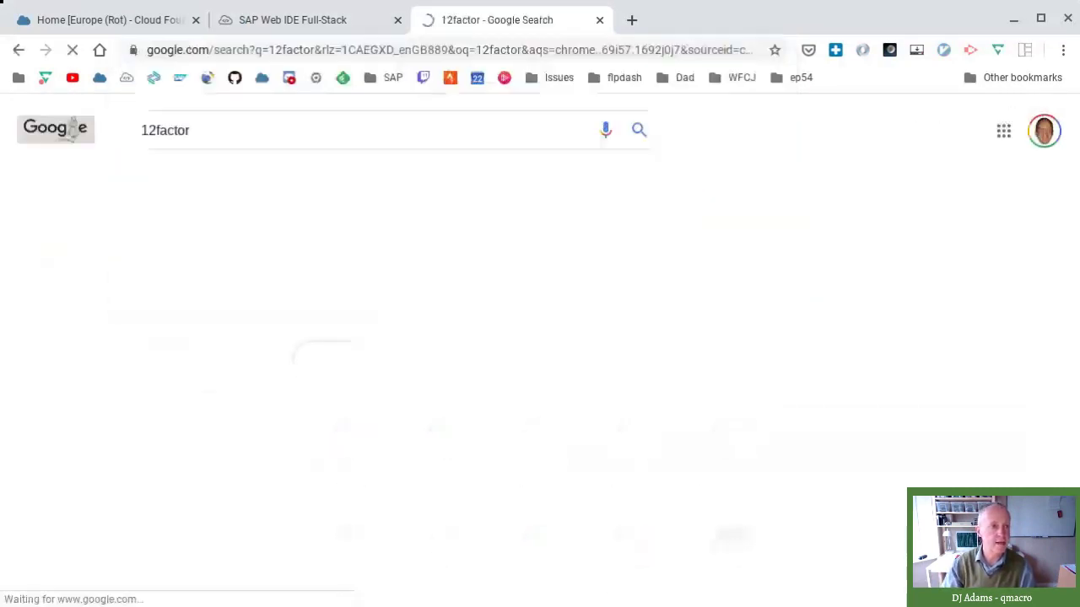
pyautogui.click(229, 272)
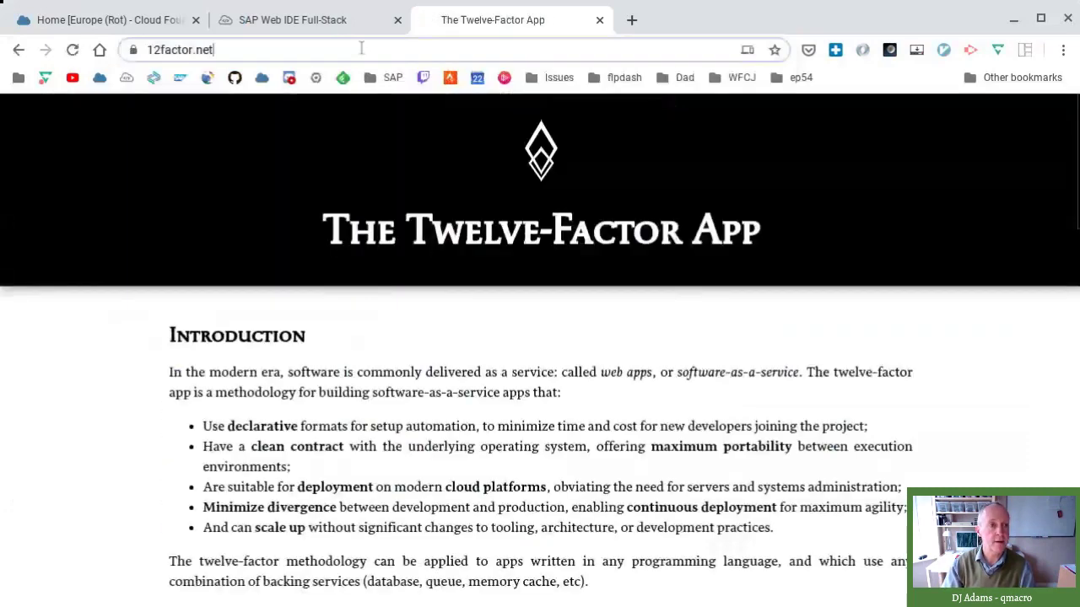
pyautogui.hotkey('ctrl', 'a')
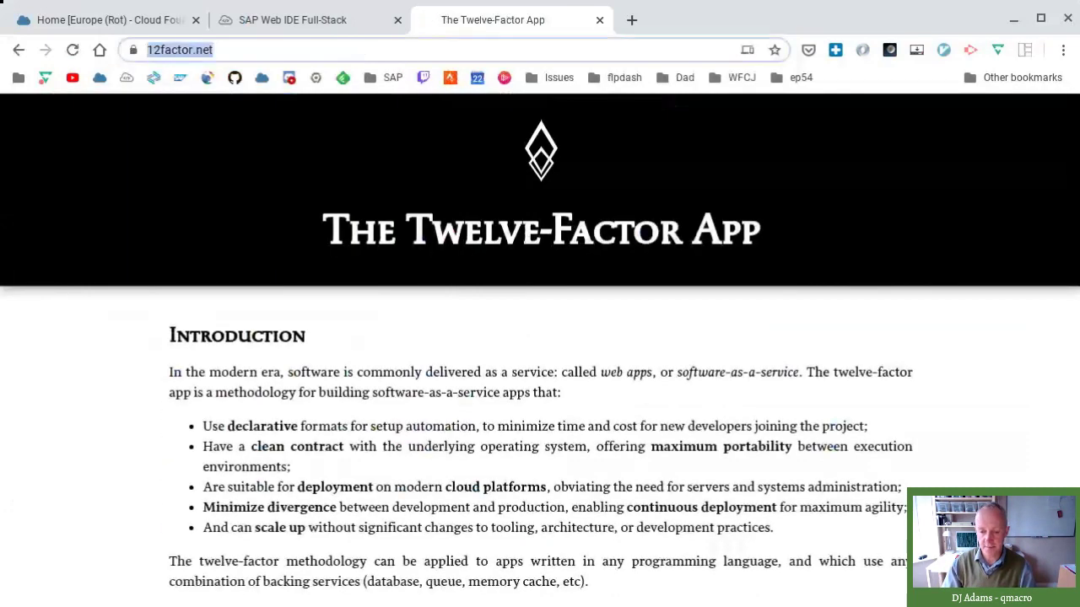
# - Close the Twelve-Factor App tab to return to SAP Web IDE with mta.yaml
pyautogui.hotkey('alt', 'Tab')
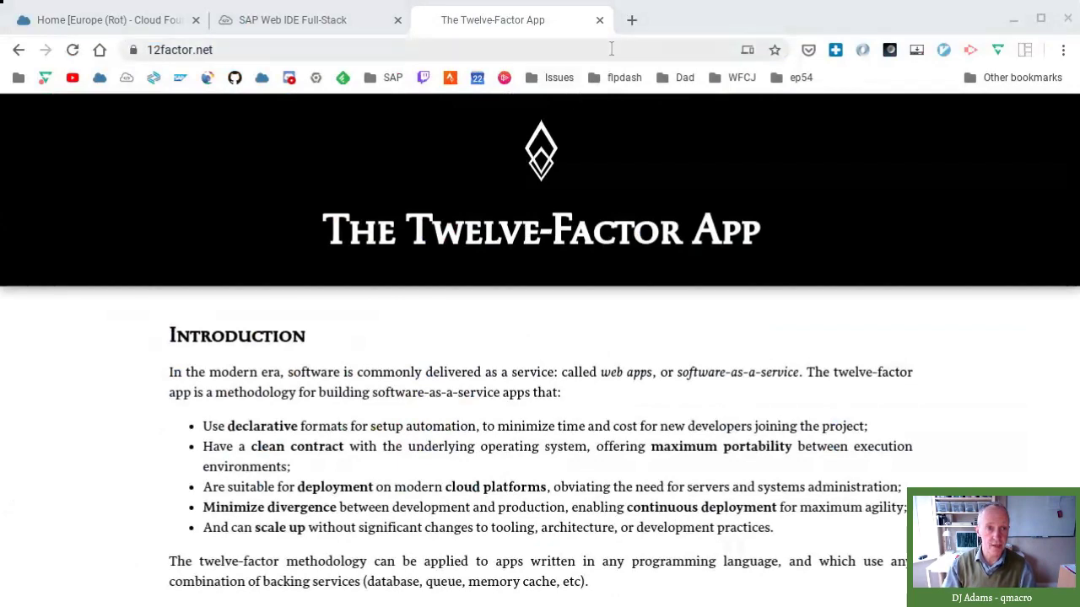
pyautogui.click(598, 20)
pyautogui.click(599, 19)
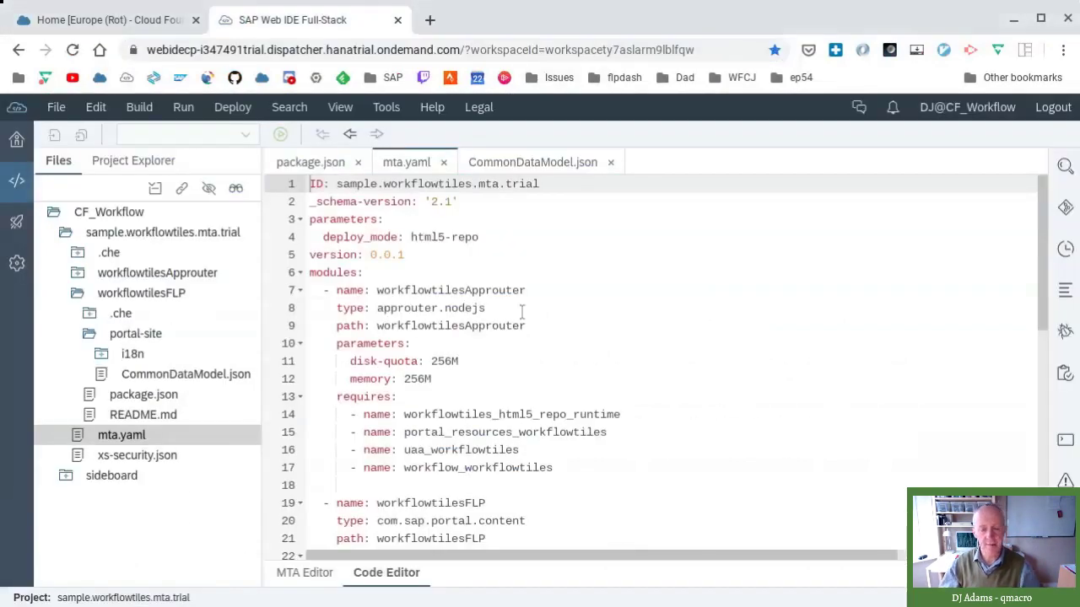
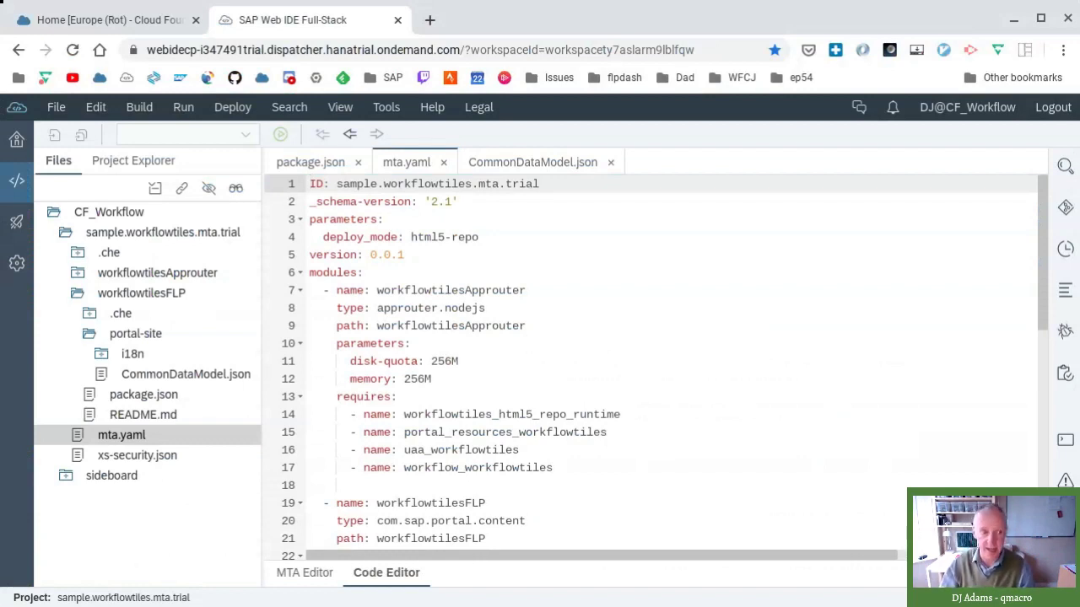
# - Reopen mta.yaml at the workflow_workflowtiles line, then switch to the bash terminal
pyautogui.click(200, 376)
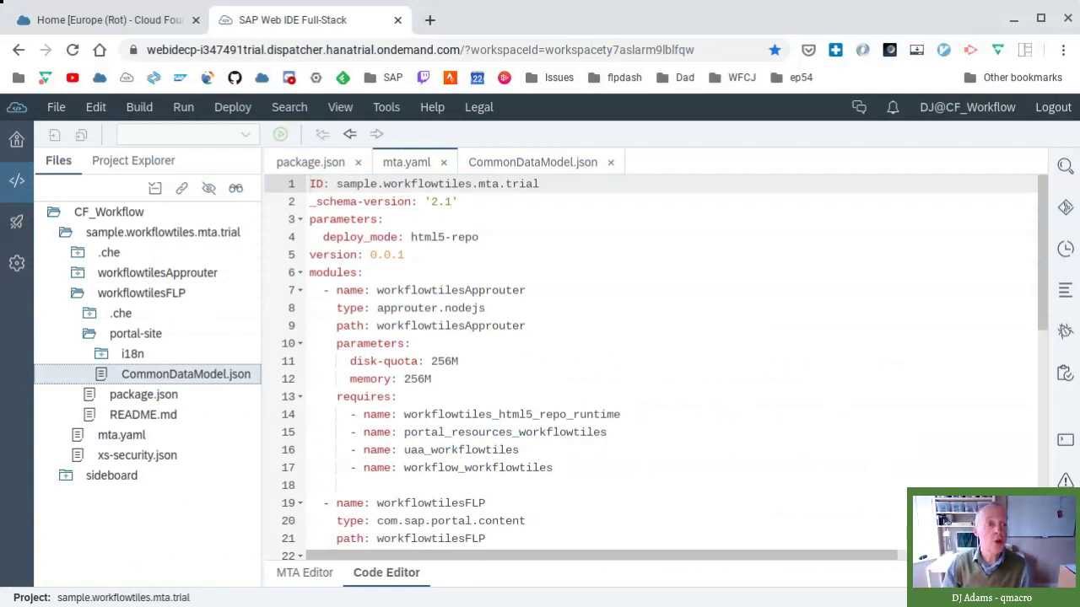
pyautogui.click(137, 435)
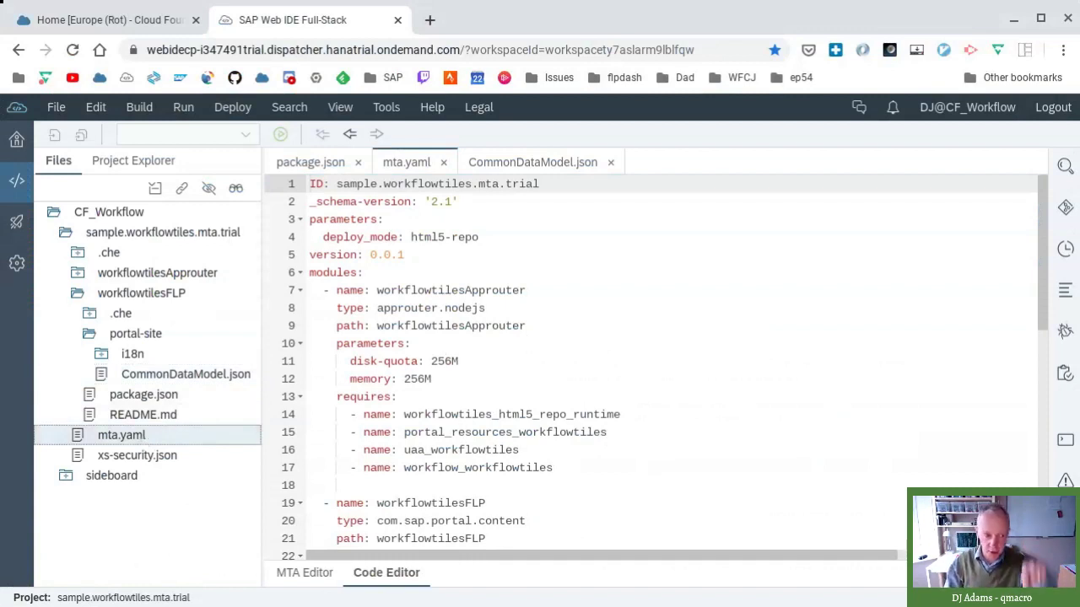
pyautogui.click(575, 467)
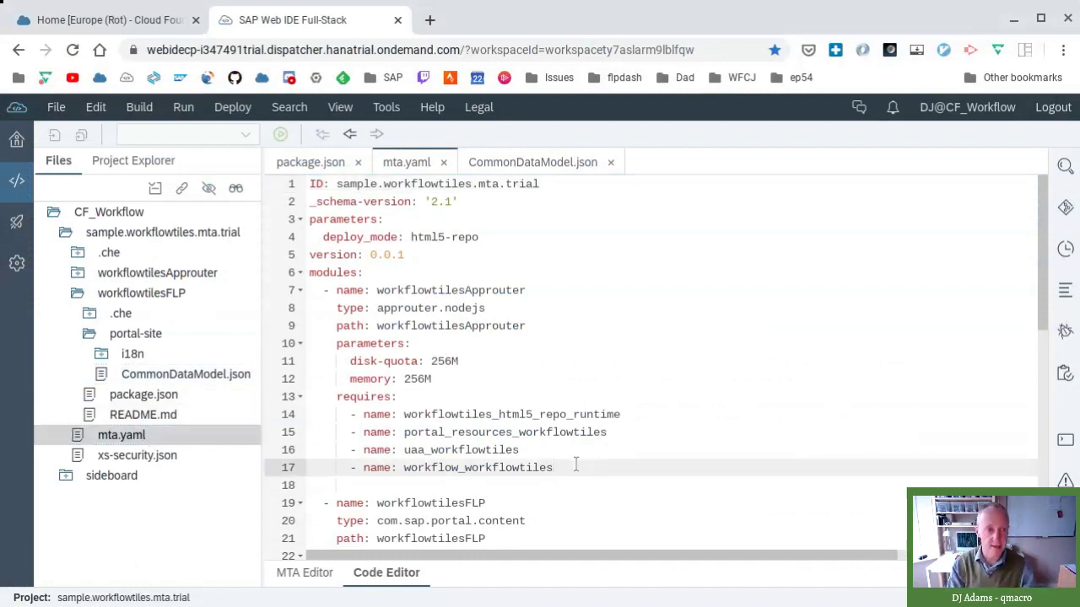
pyautogui.hotkey('alt', 'Tab')
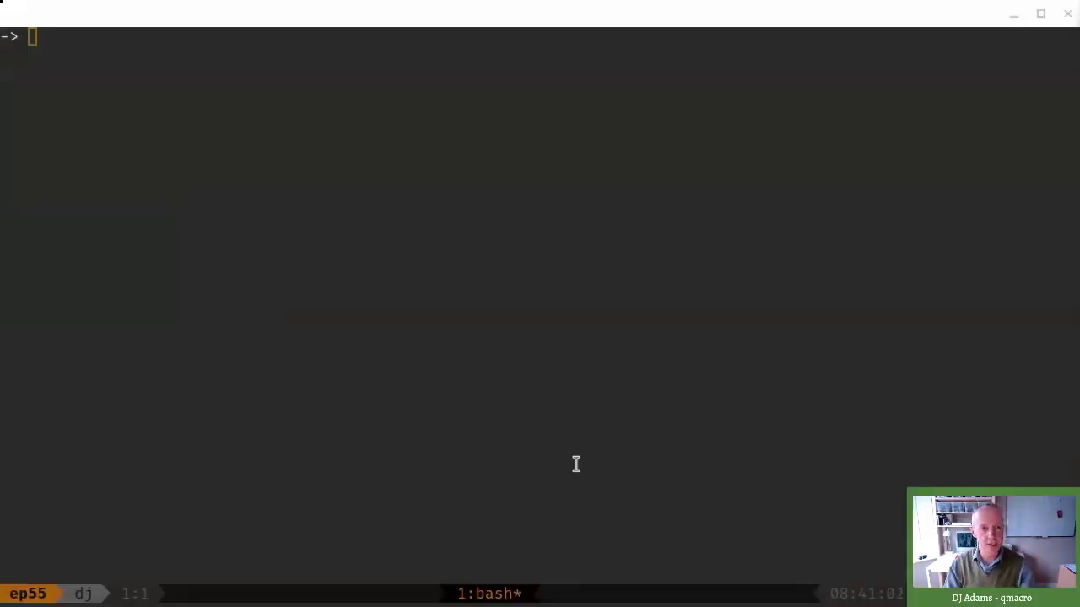
# - Switch from the tmux terminal back to SAP Web IDE with mta.yaml open
pyautogui.hotkey('alt', 'Tab')
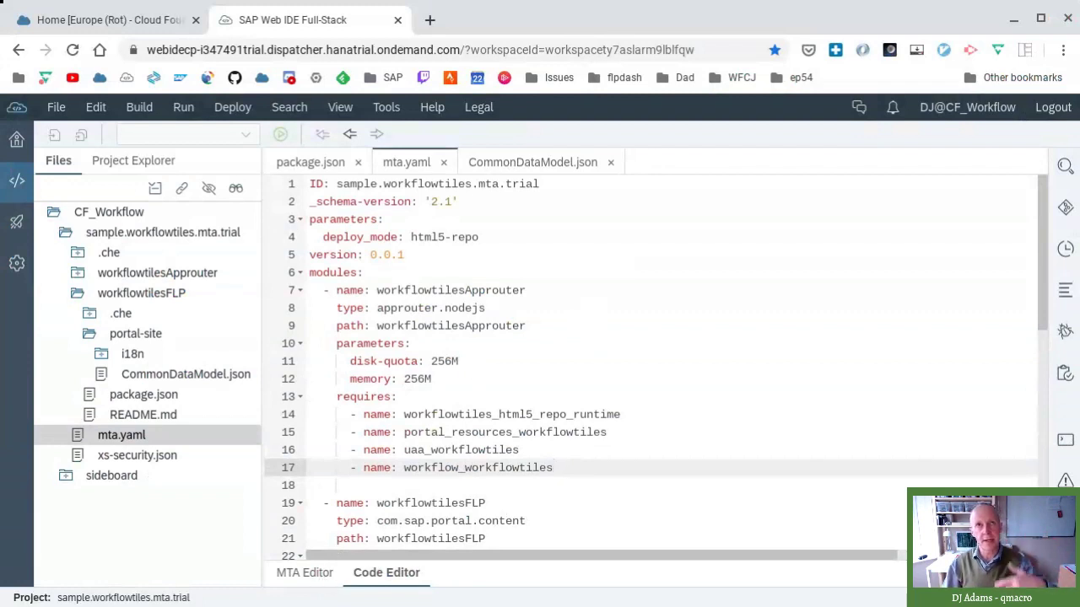
# - Switch mta.yaml to the MTA Editor view to see workflowtilesApprouter and workflowtilesFLP
pyautogui.click(304, 573)
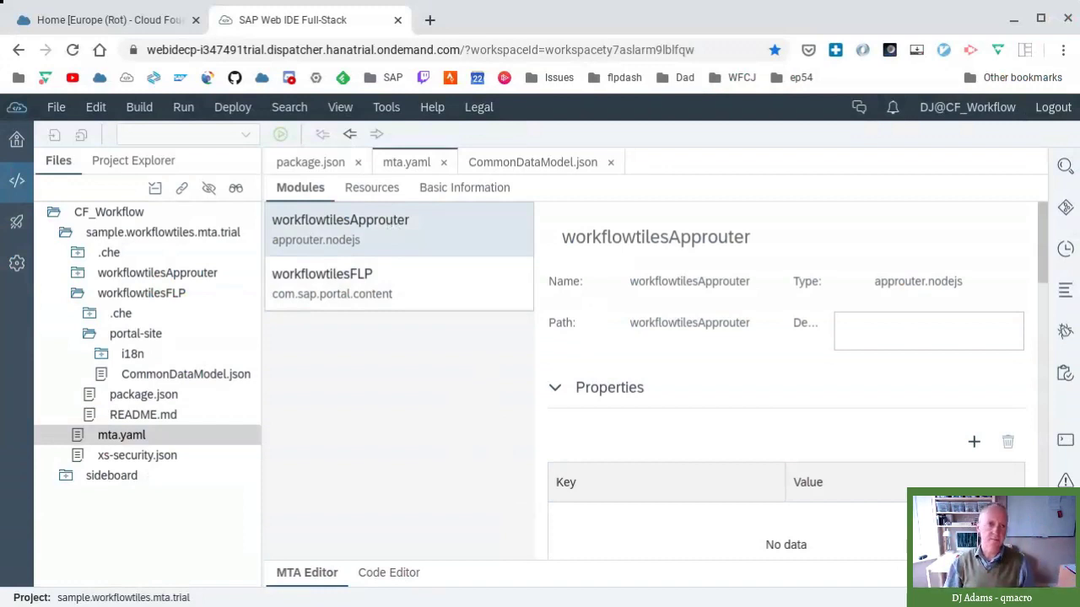
pyautogui.click(457, 189)
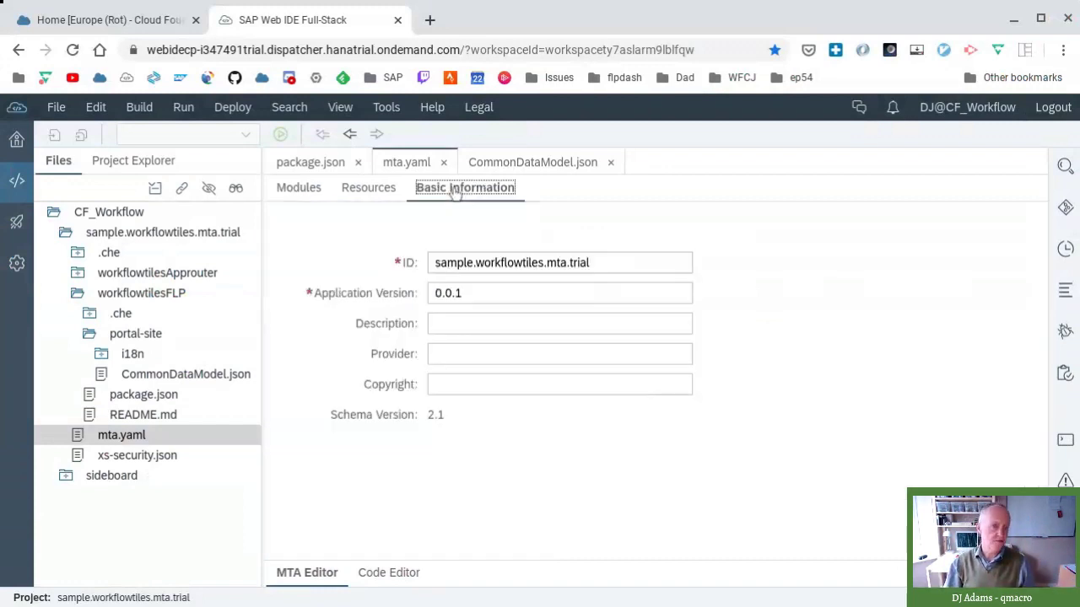
pyautogui.click(308, 193)
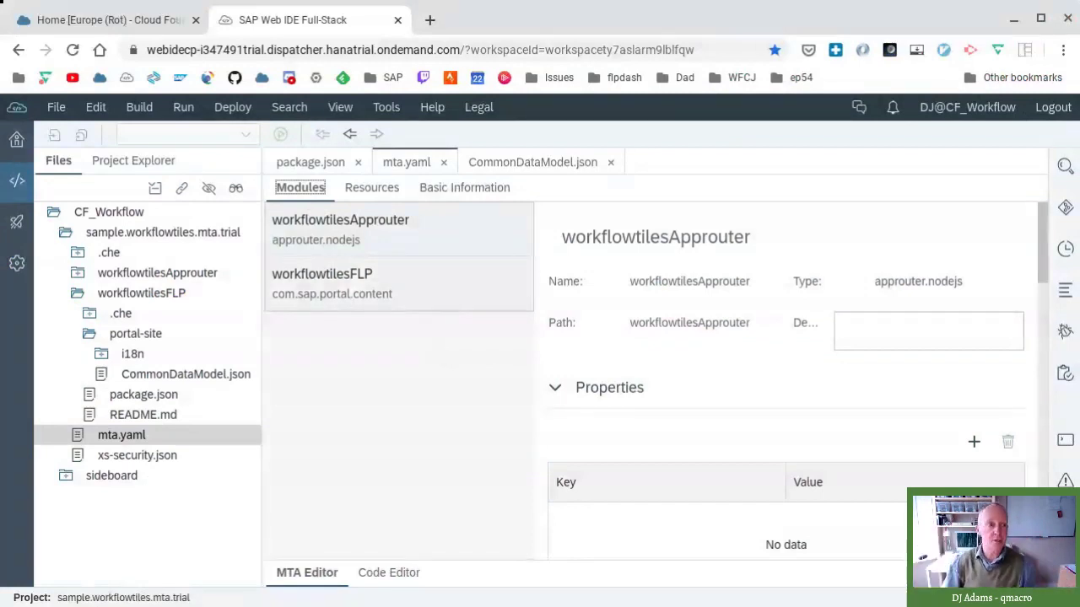
pyautogui.click(133, 25)
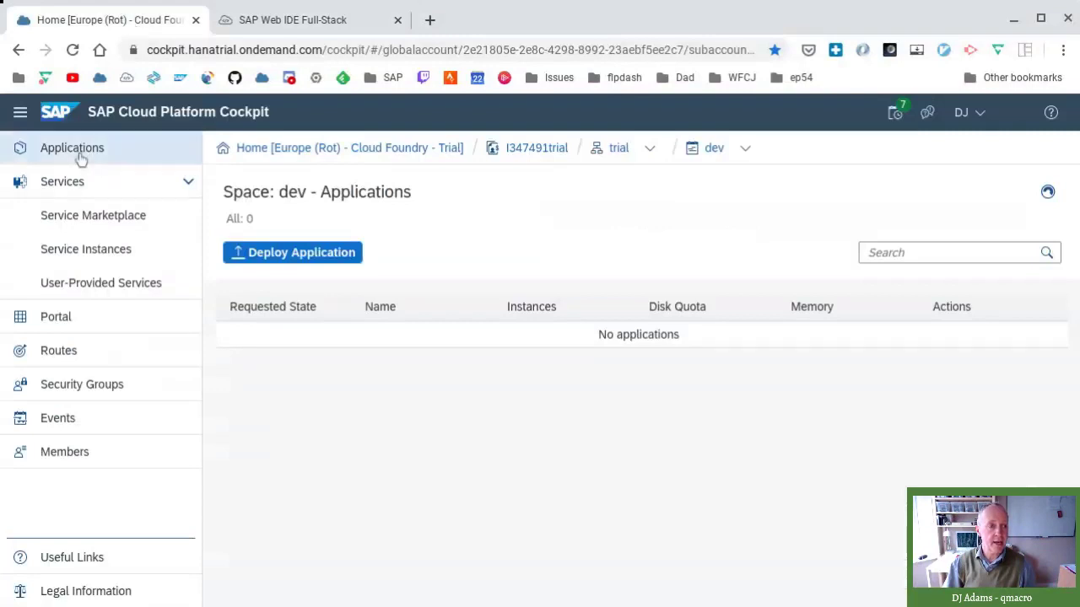
pyautogui.click(341, 20)
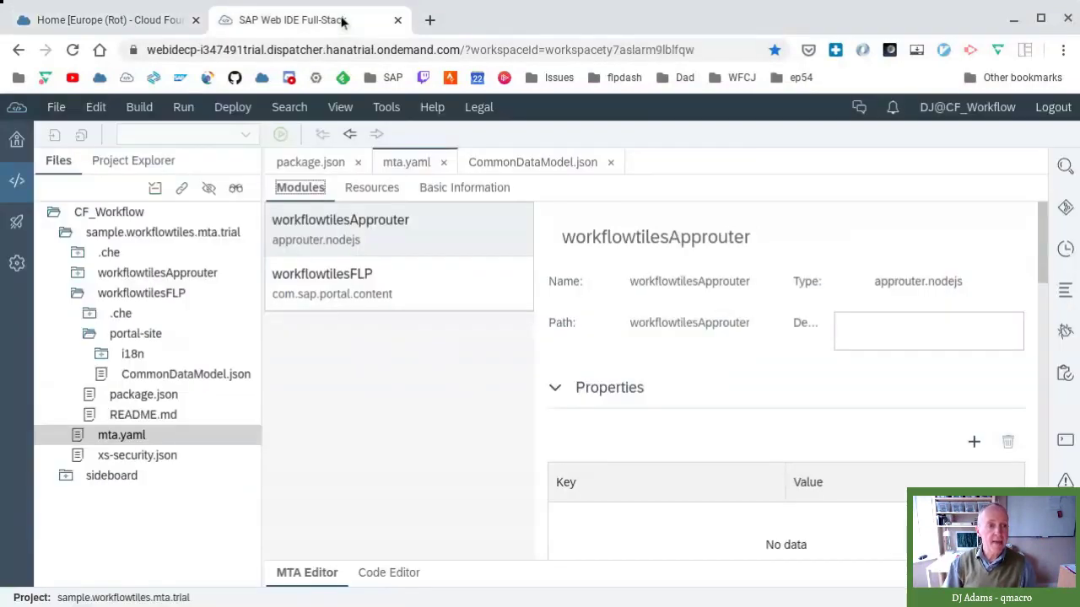
# - Show the MTA Editor's Resources list with the four services, plans and types
pyautogui.click(372, 188)
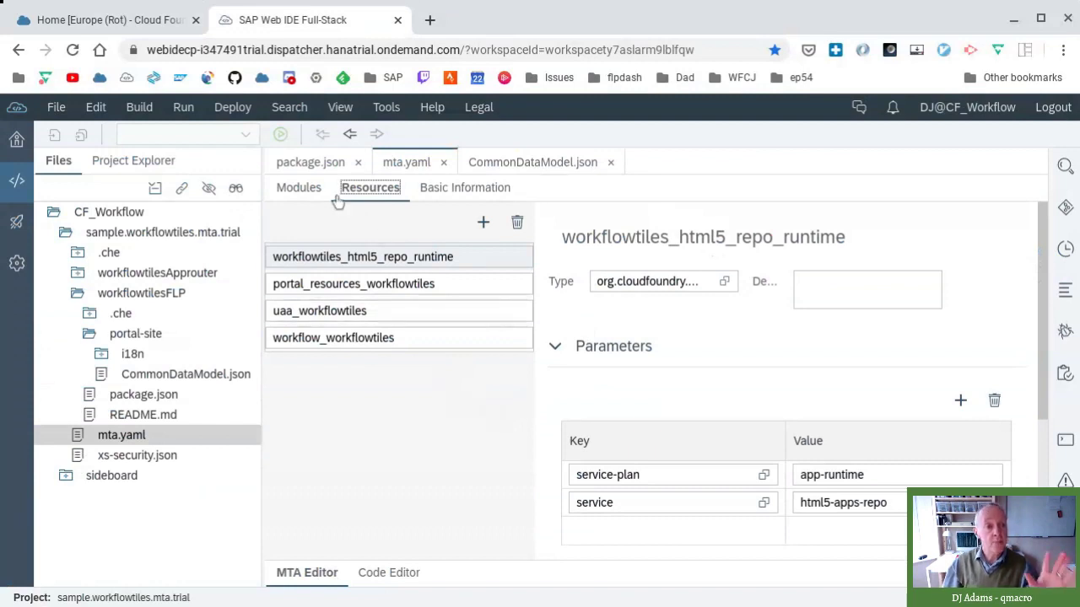
# - Compare workflowtilesApprouter's and workflowtilesFLP's required resources, then return to the raw YAML
pyautogui.click(303, 189)
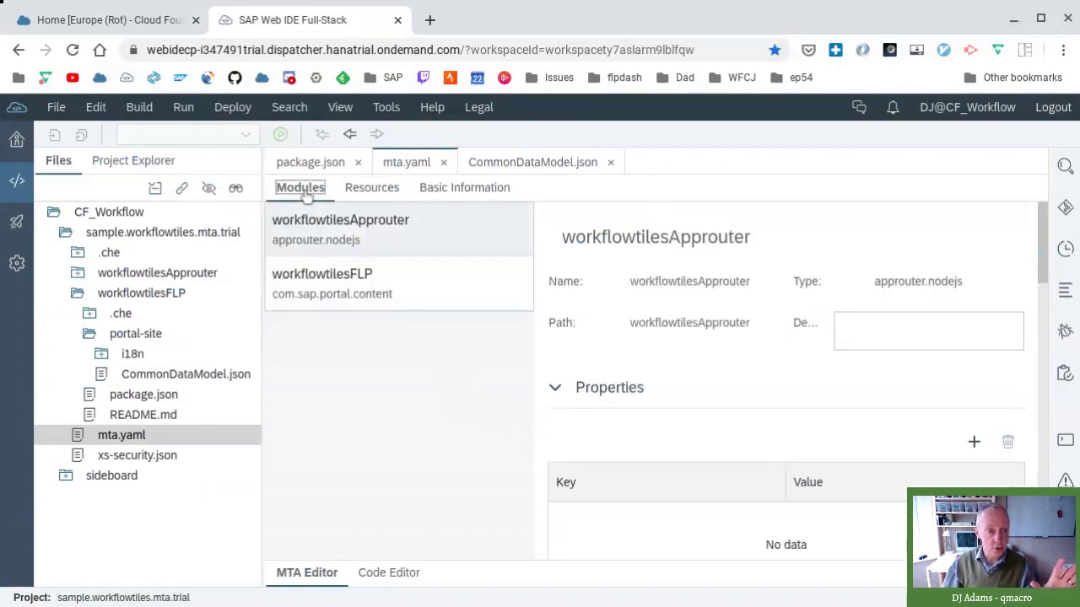
pyautogui.click(405, 234)
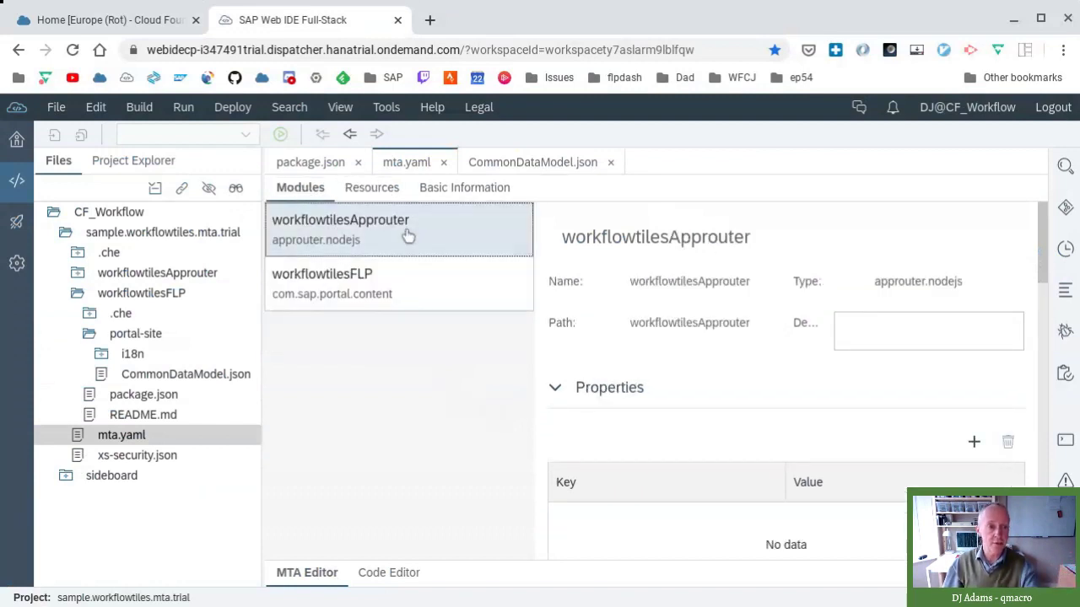
pyautogui.scroll(-3, 797, 445)
pyautogui.scroll(-6, 802, 415)
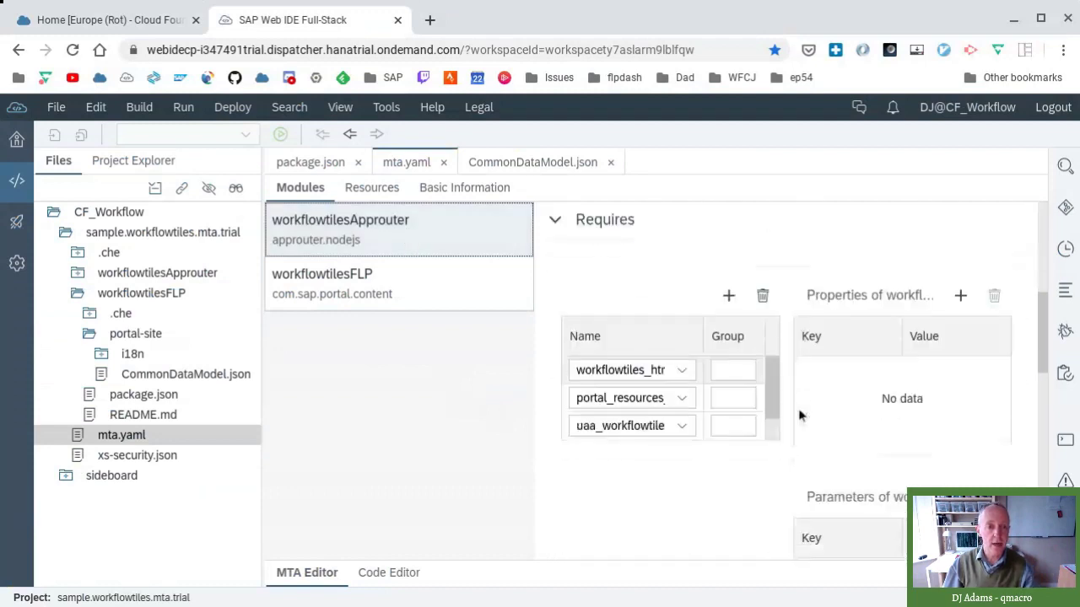
pyautogui.moveTo(771, 379); pyautogui.dragTo(723, 393)
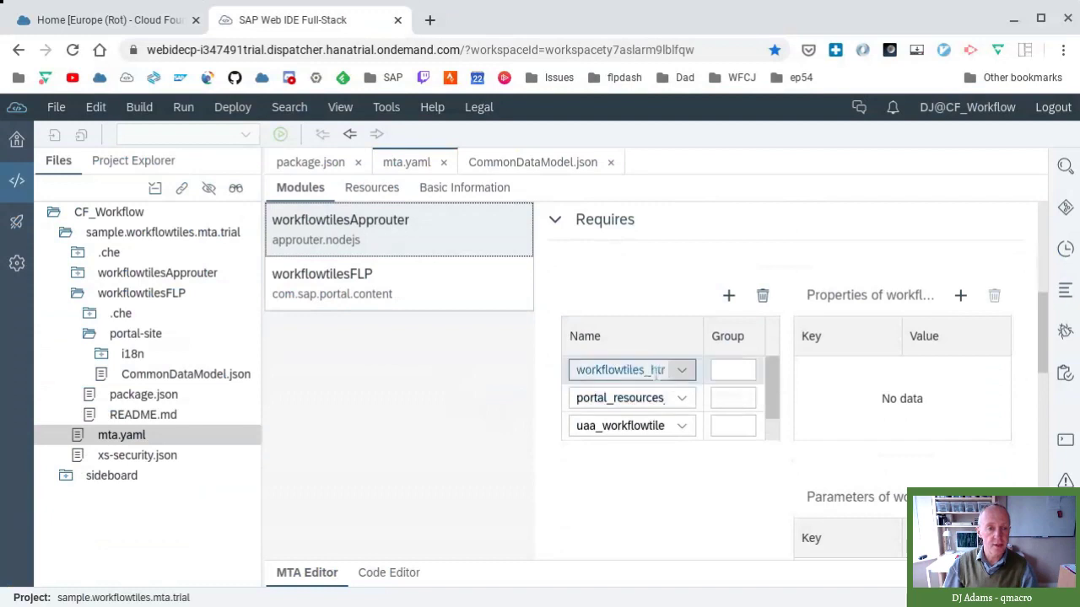
pyautogui.click(391, 292)
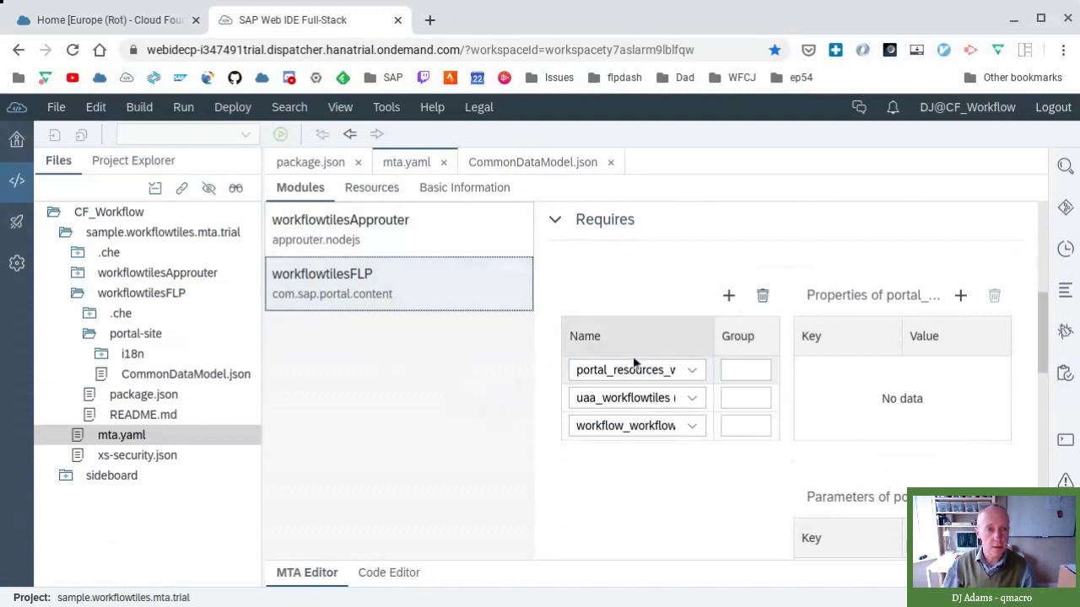
pyautogui.click(406, 245)
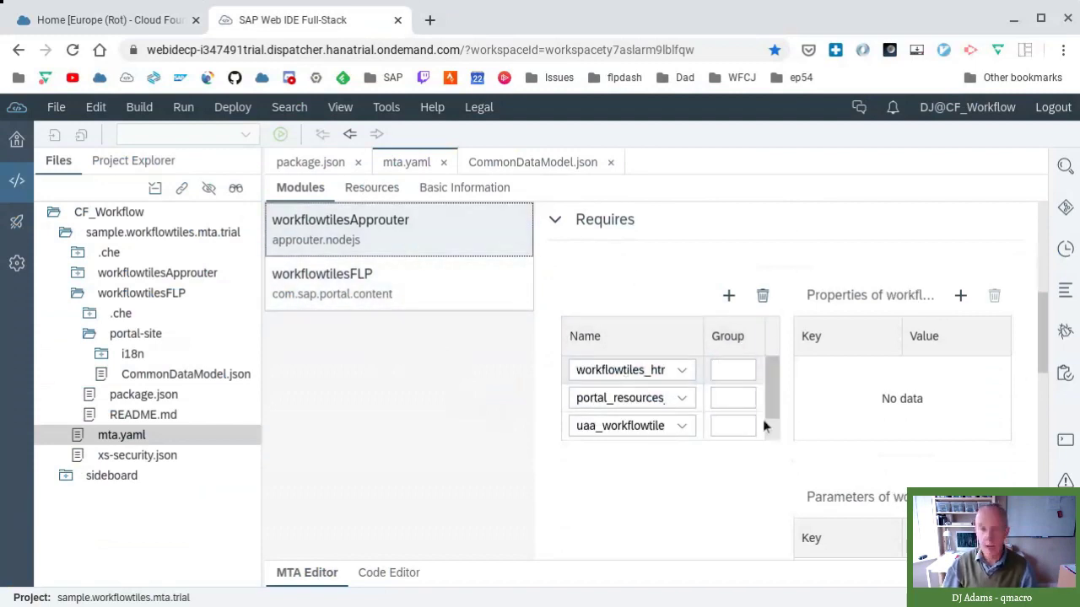
pyautogui.click(482, 304)
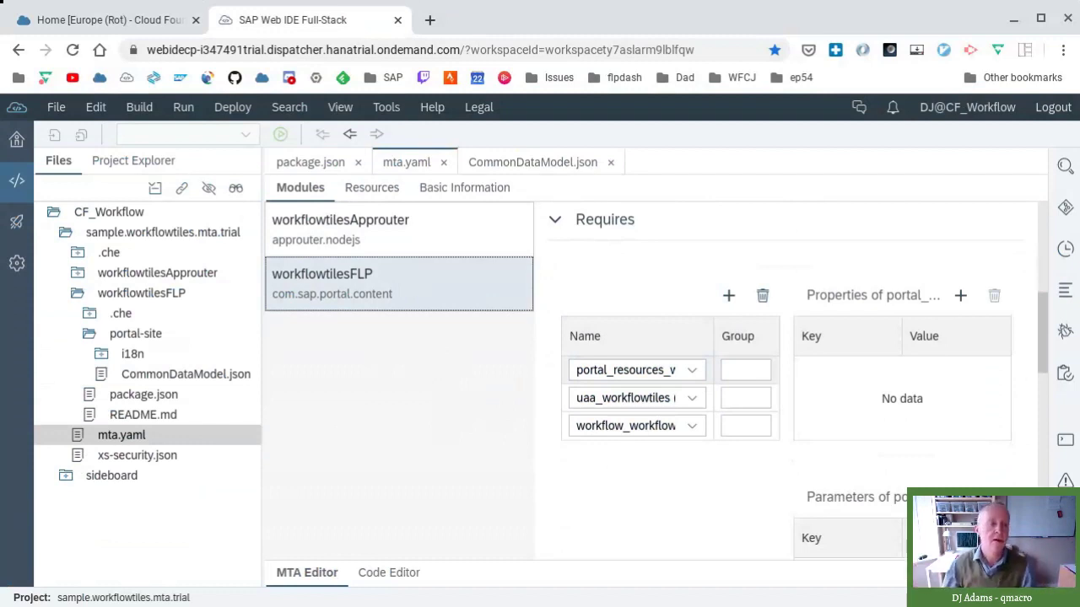
pyautogui.click(421, 239)
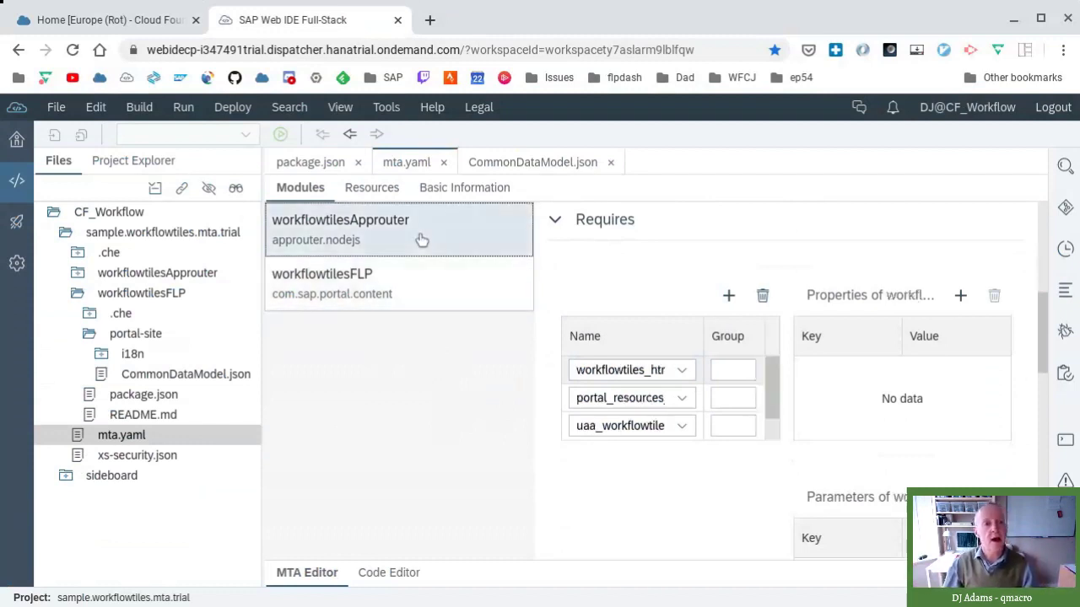
pyautogui.click(390, 574)
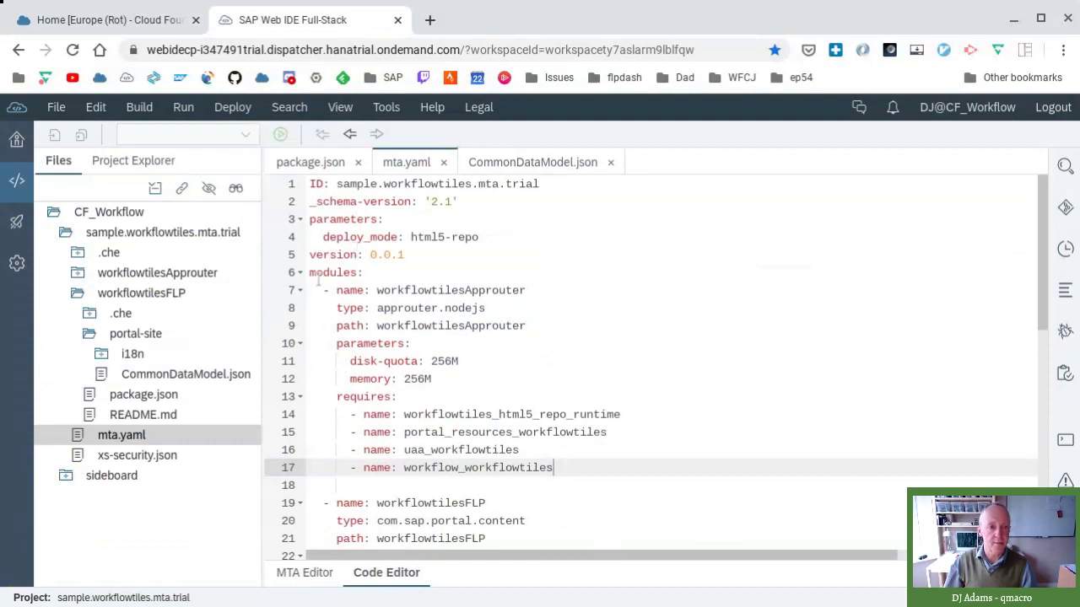
# - Fold both modules and all four resources in mta.yaml down to their names
pyautogui.click(300, 272)
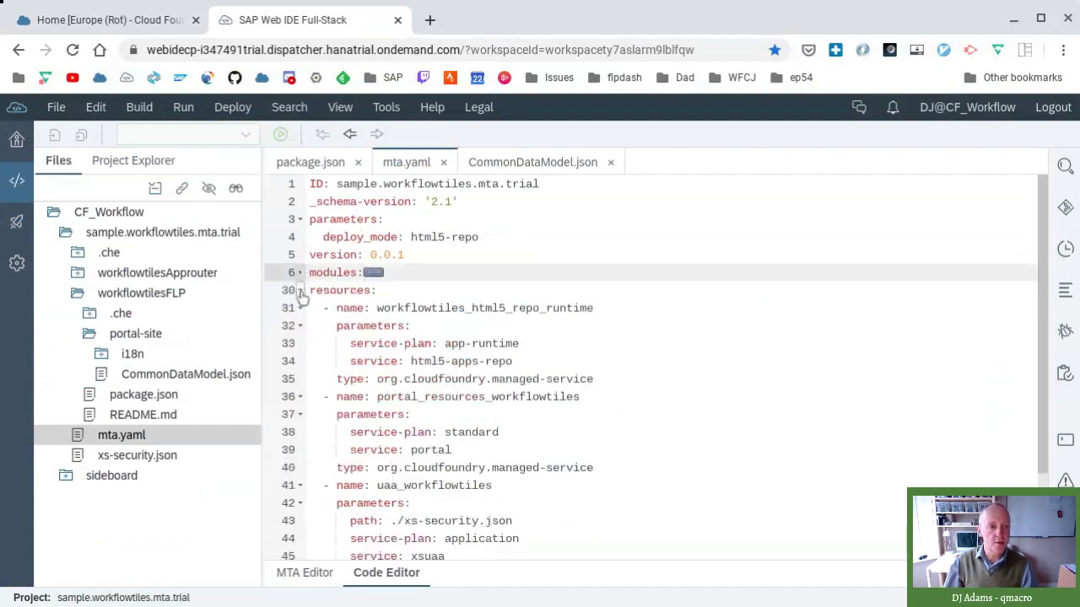
pyautogui.click(300, 290)
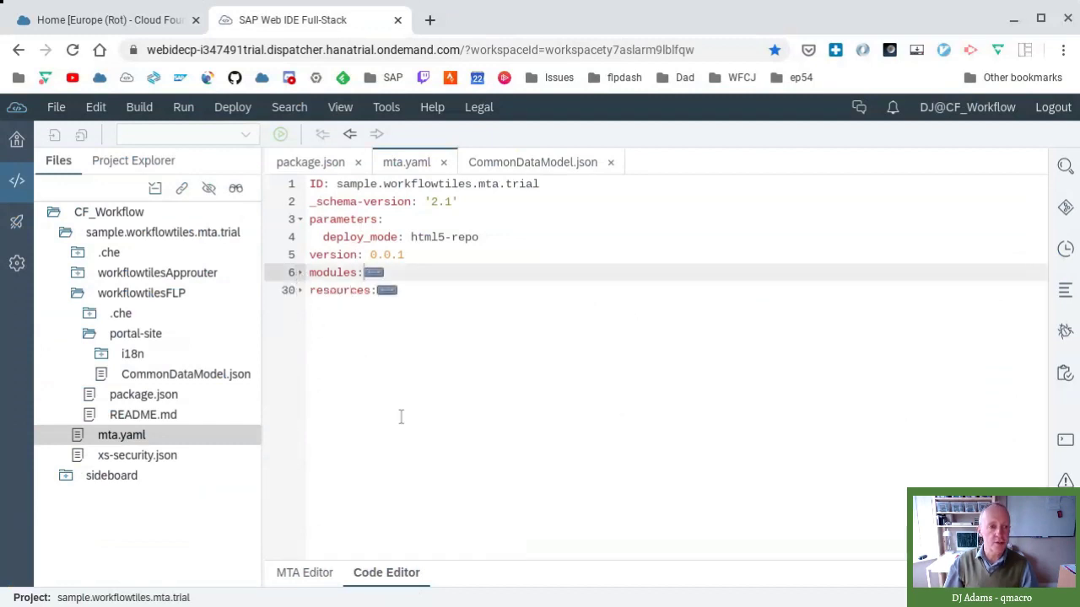
pyautogui.click(299, 272)
pyautogui.click(300, 290)
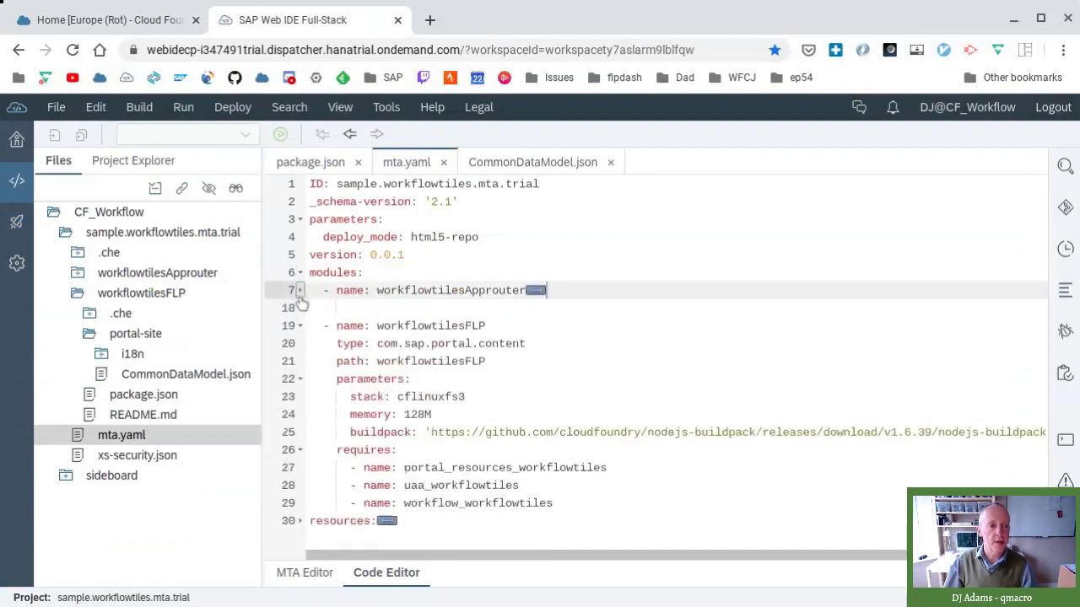
pyautogui.click(299, 325)
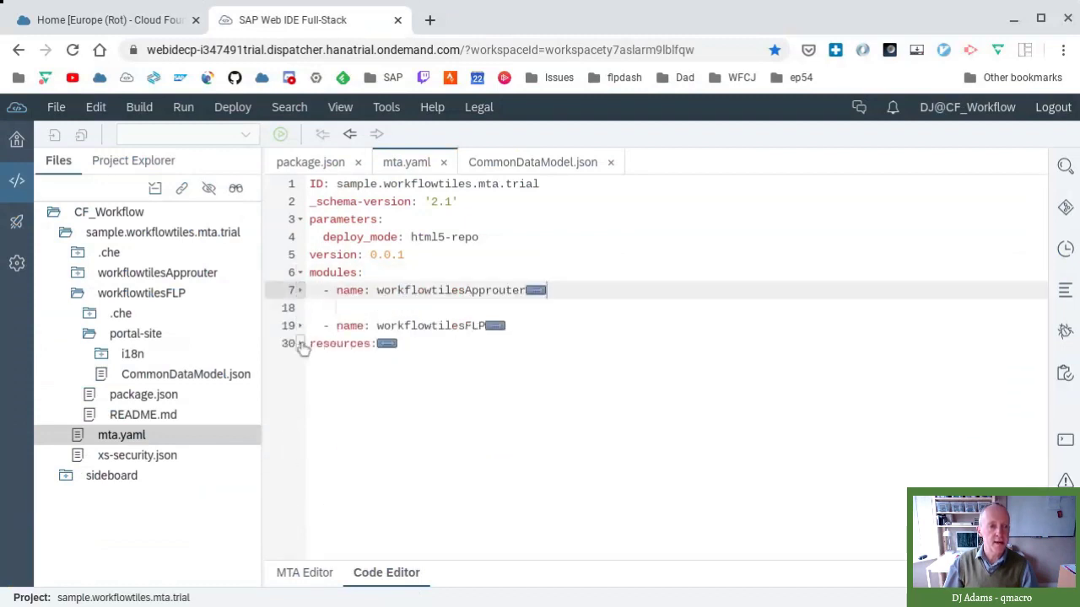
pyautogui.click(300, 343)
pyautogui.click(300, 361)
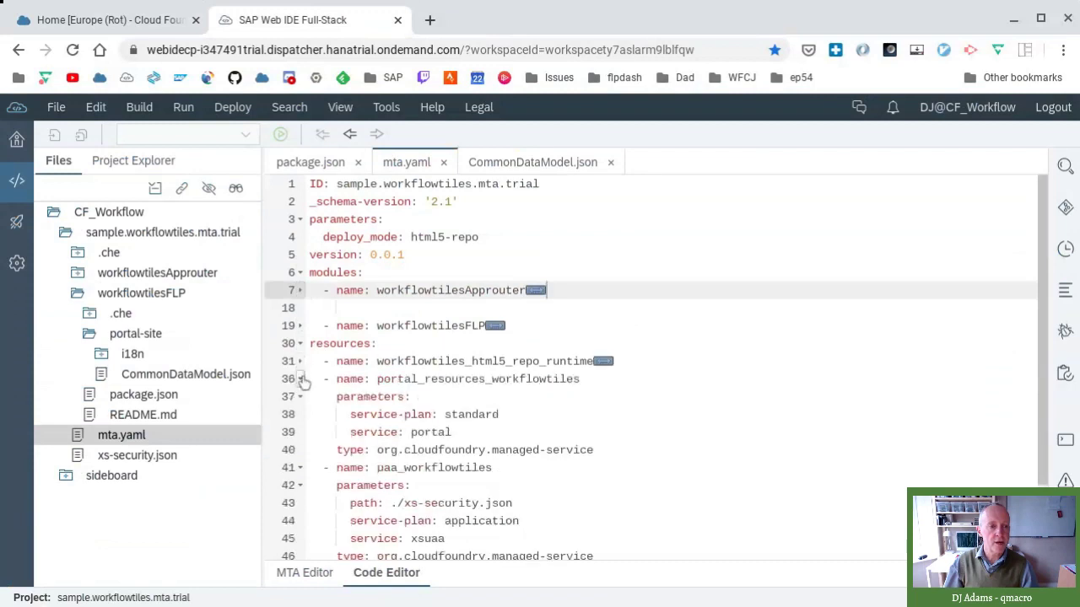
pyautogui.click(299, 378)
pyautogui.click(300, 397)
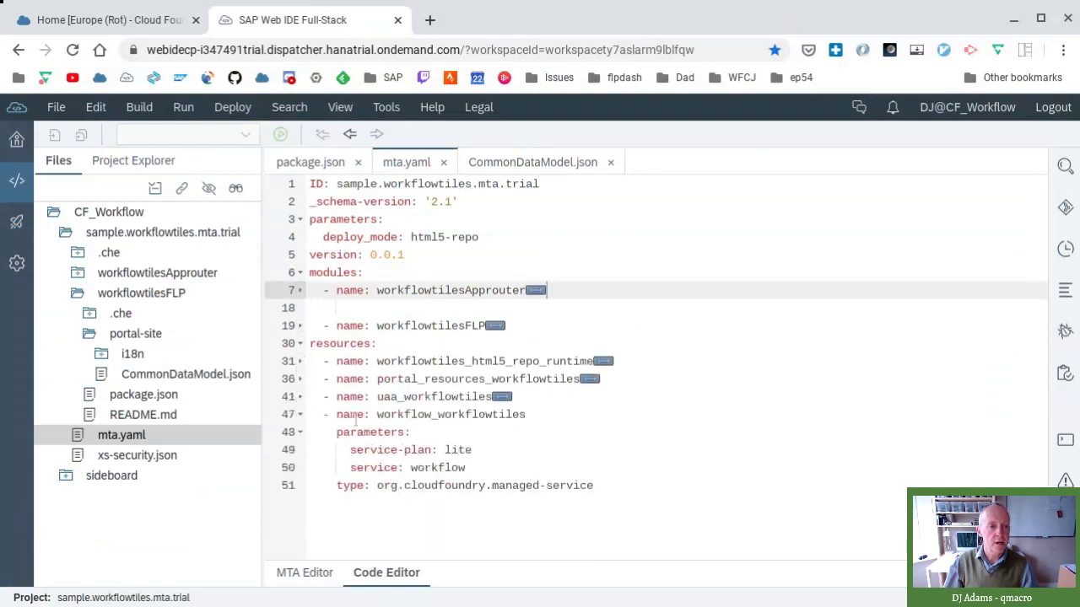
pyautogui.click(300, 414)
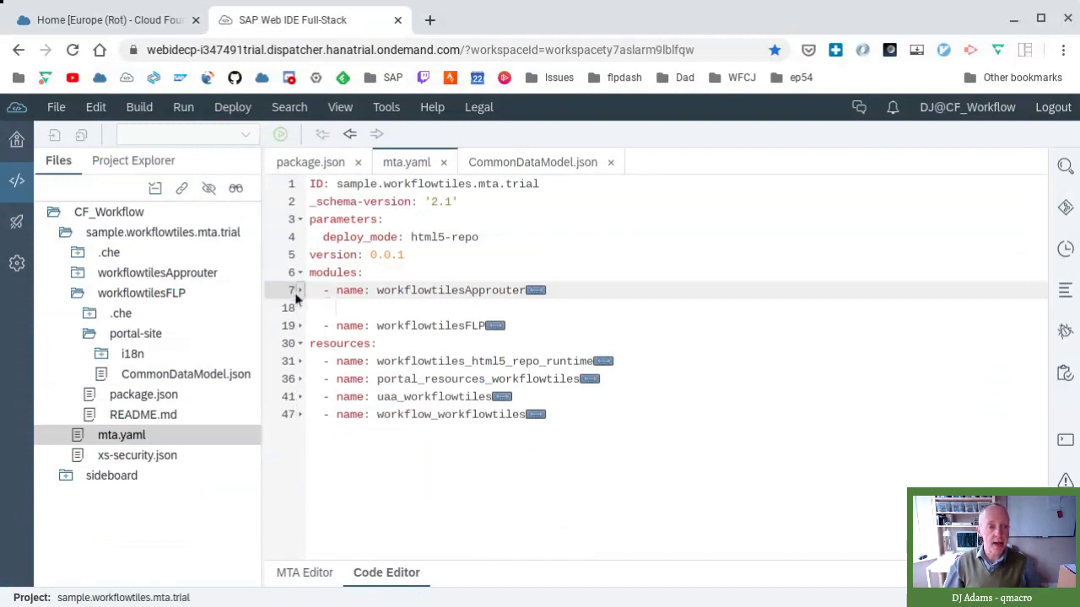
# - Expand workflowtilesApprouter, highlight its path value, and fold its parameters block
pyautogui.click(299, 290)
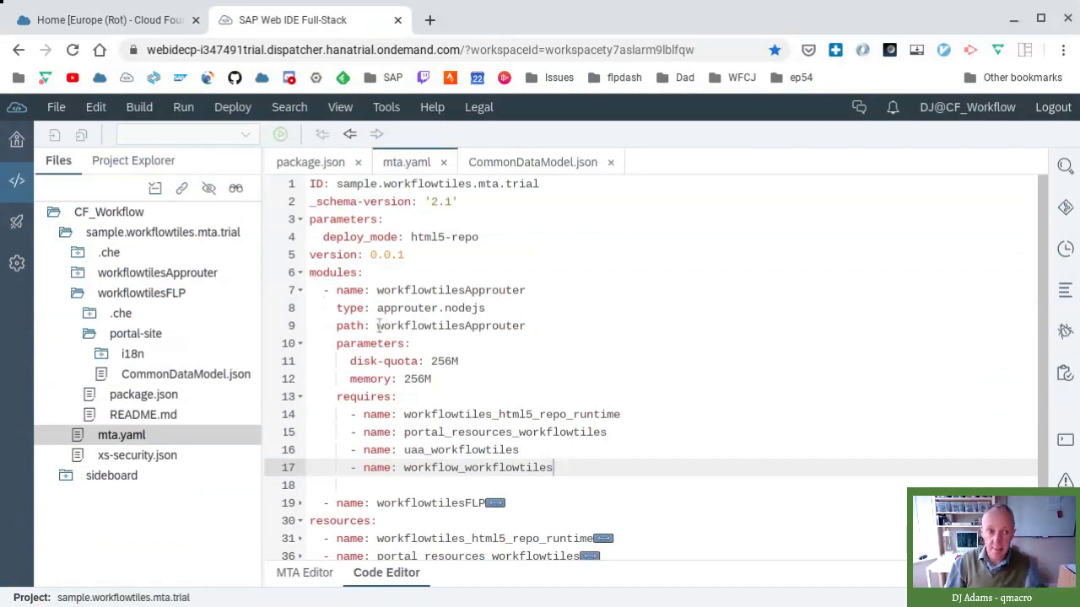
pyautogui.moveTo(377, 326); pyautogui.dragTo(526, 326)
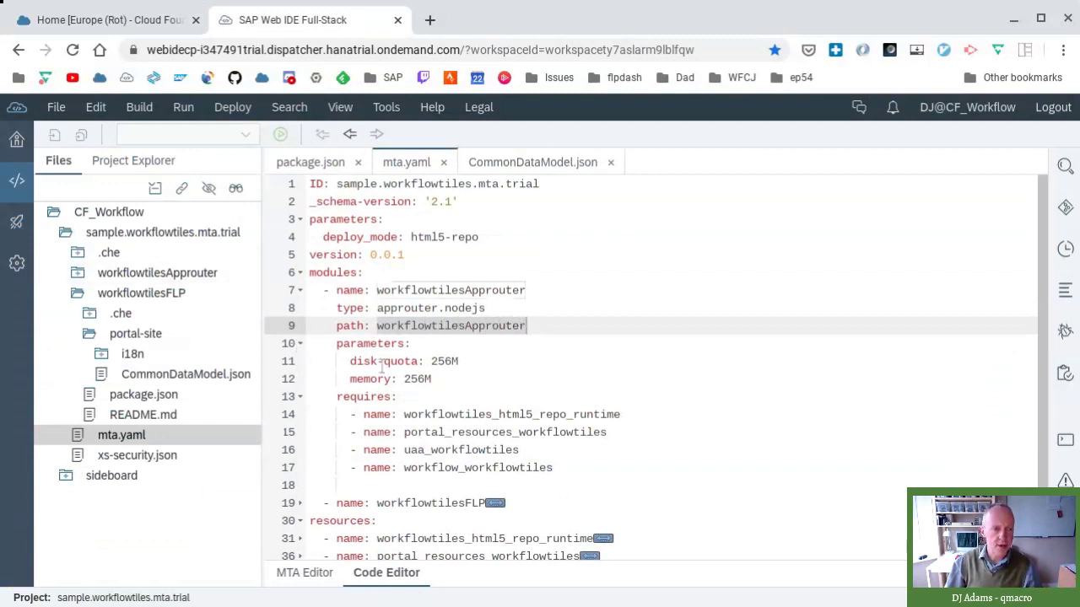
pyautogui.click(301, 344)
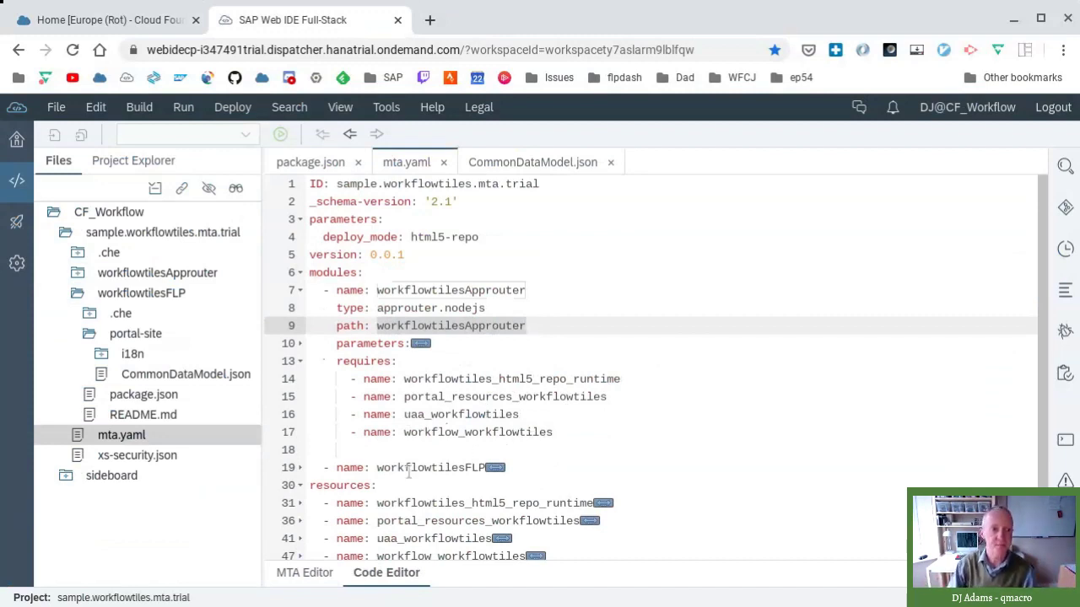
pyautogui.click(299, 467)
pyautogui.scroll(-3, 616, 468)
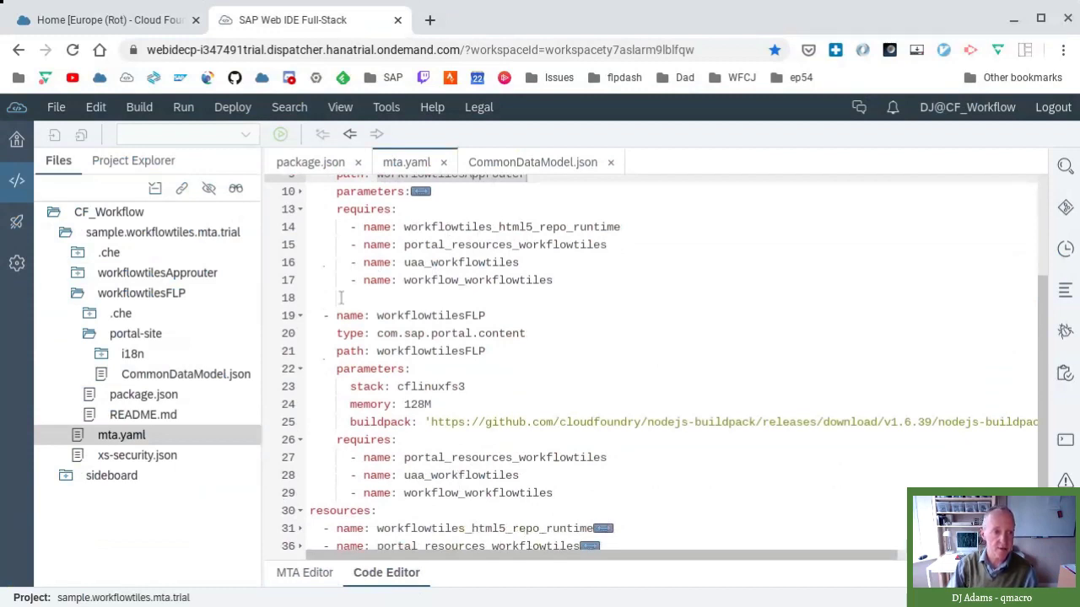
pyautogui.click(301, 317)
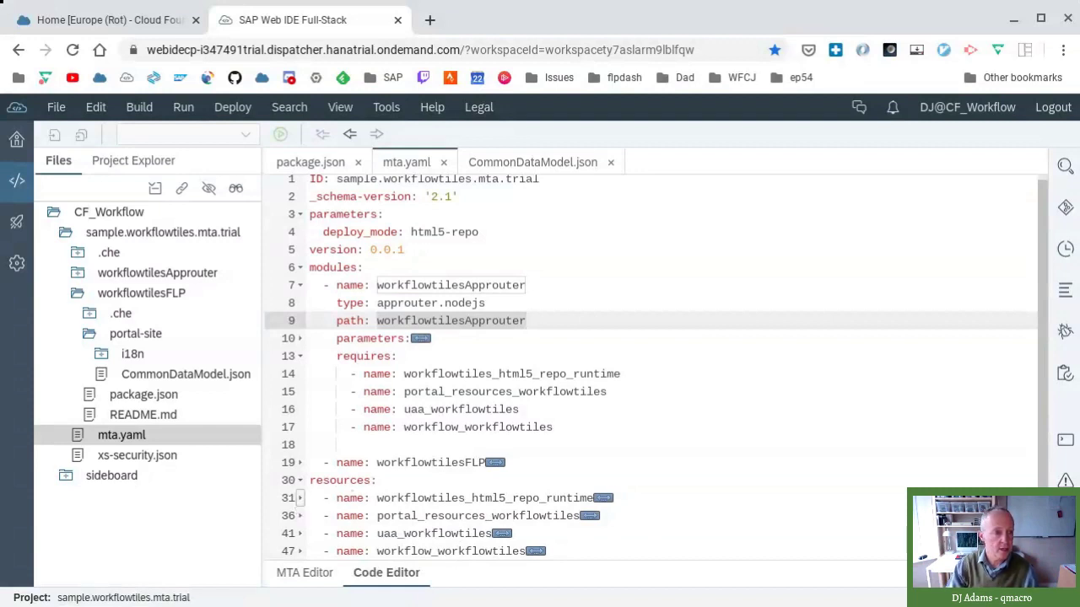
# - Expand workflowtiles_html5_repo_runtime and highlight its managed-service type and html5-apps-repo service
pyautogui.click(299, 498)
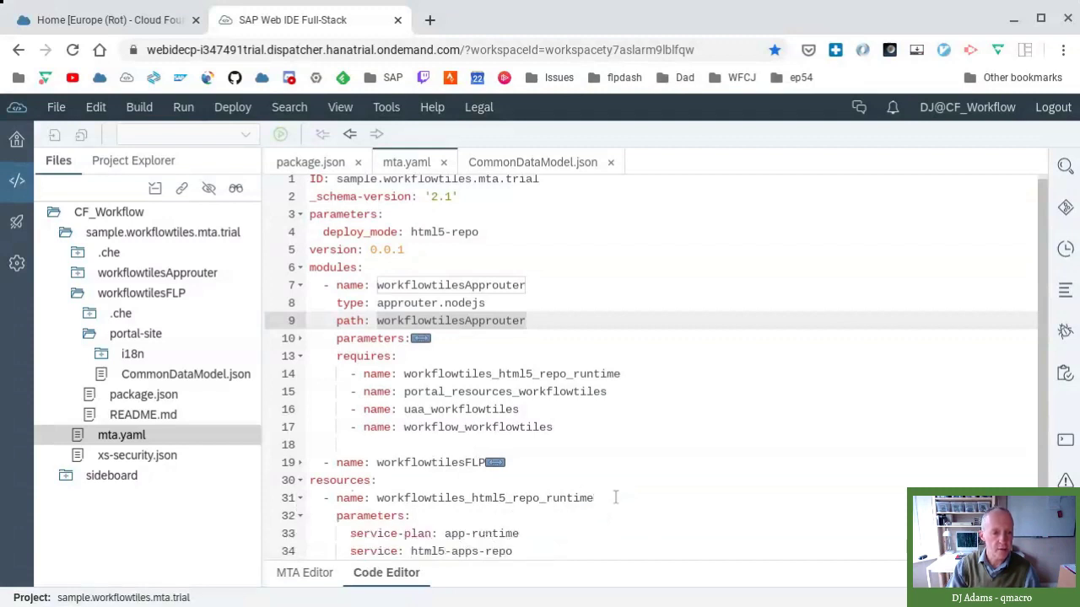
pyautogui.click(451, 375)
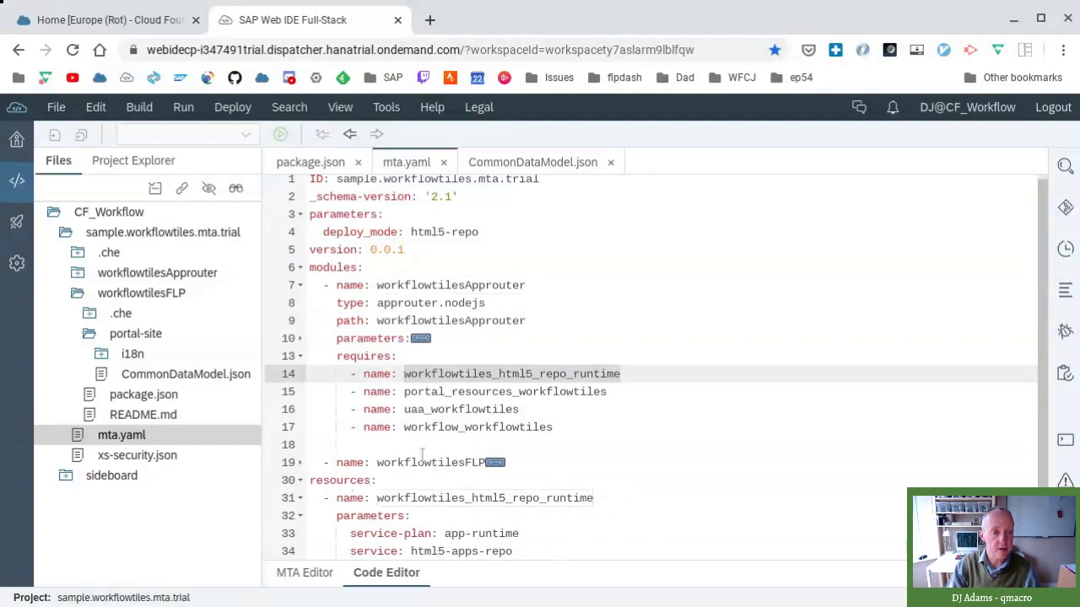
pyautogui.click(414, 498)
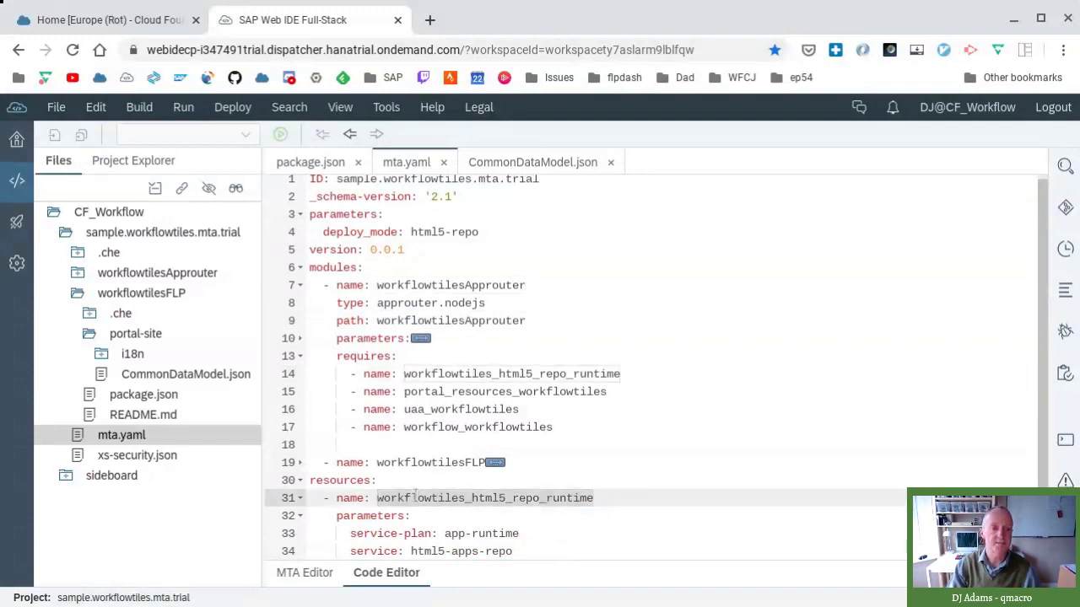
pyautogui.scroll(-2, 636, 458)
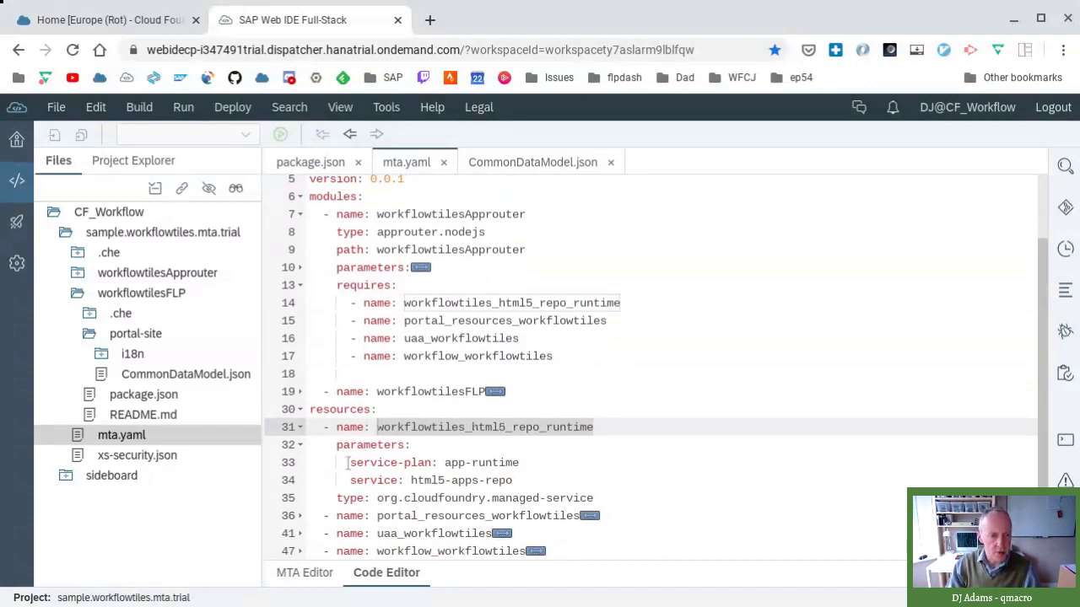
pyautogui.moveTo(377, 497); pyautogui.dragTo(599, 498)
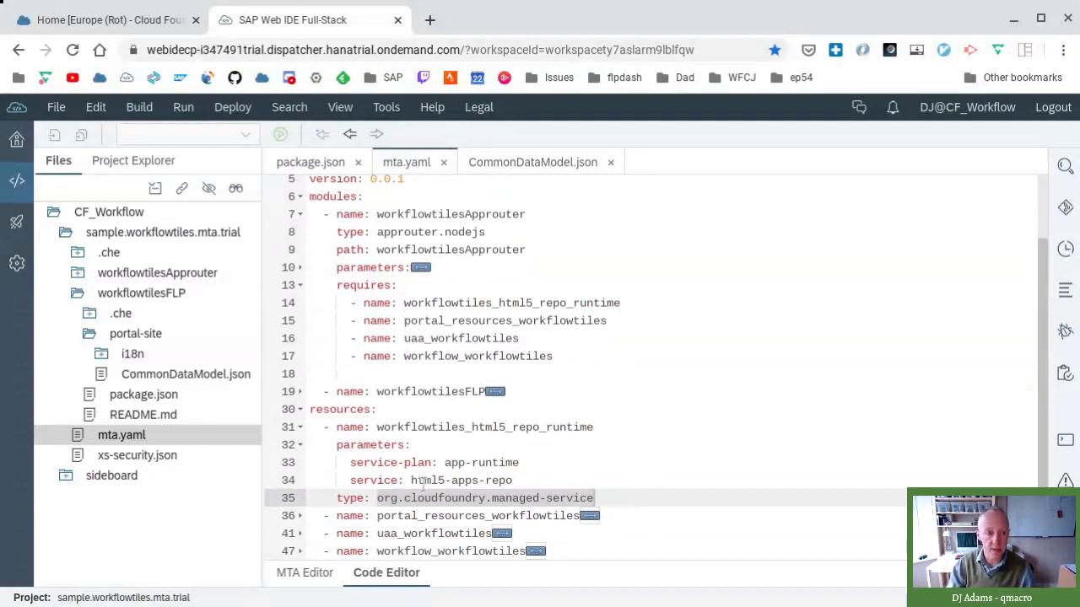
pyautogui.moveTo(411, 480); pyautogui.dragTo(524, 480)
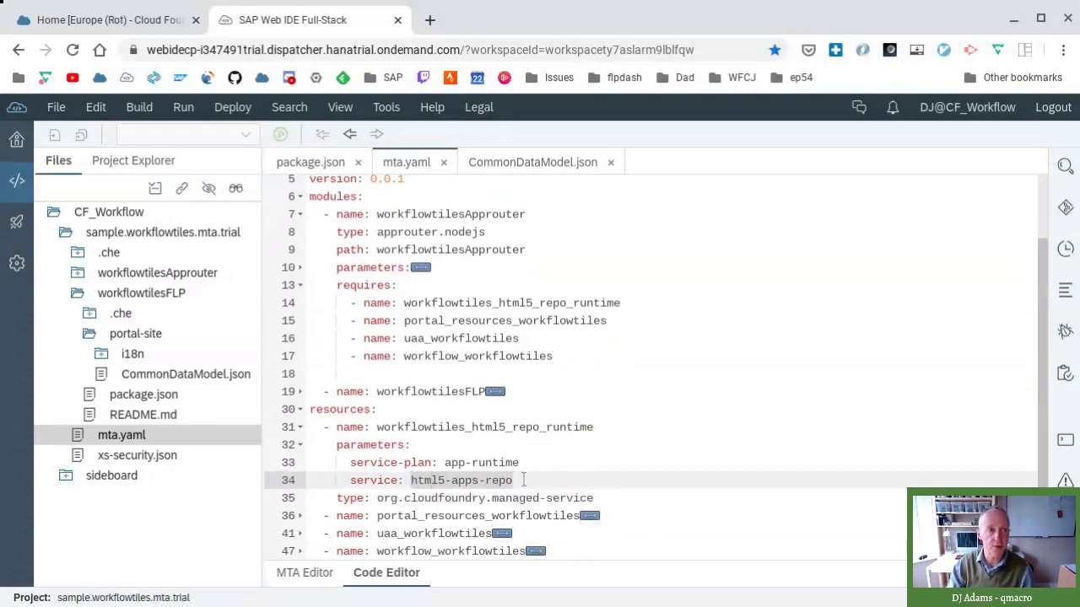
# - Search the dev space's Service Marketplace in Cockpit for 'html'
pyautogui.click(132, 26)
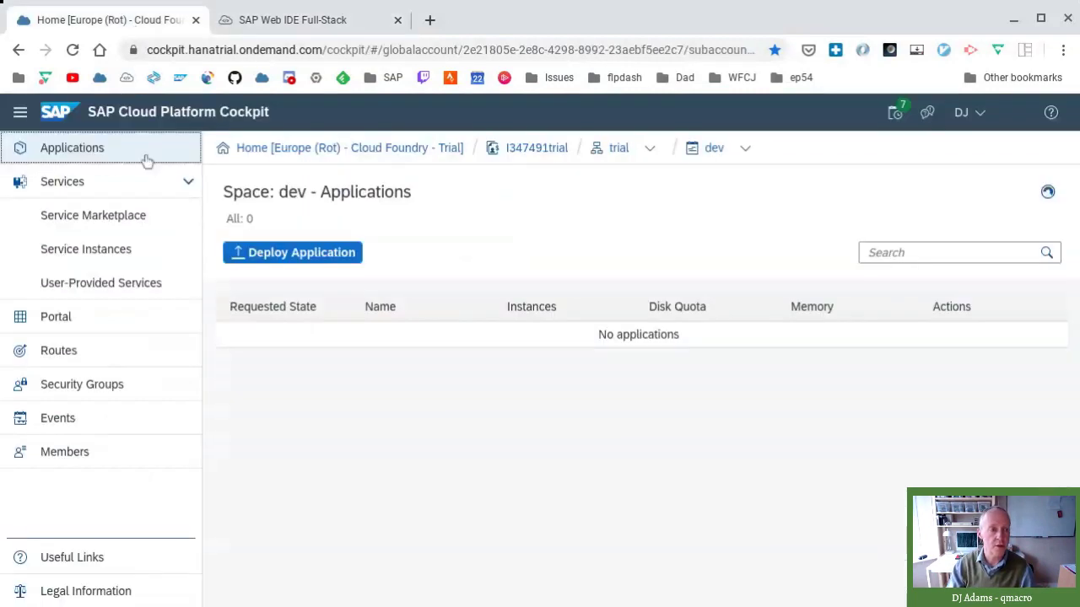
pyautogui.click(135, 216)
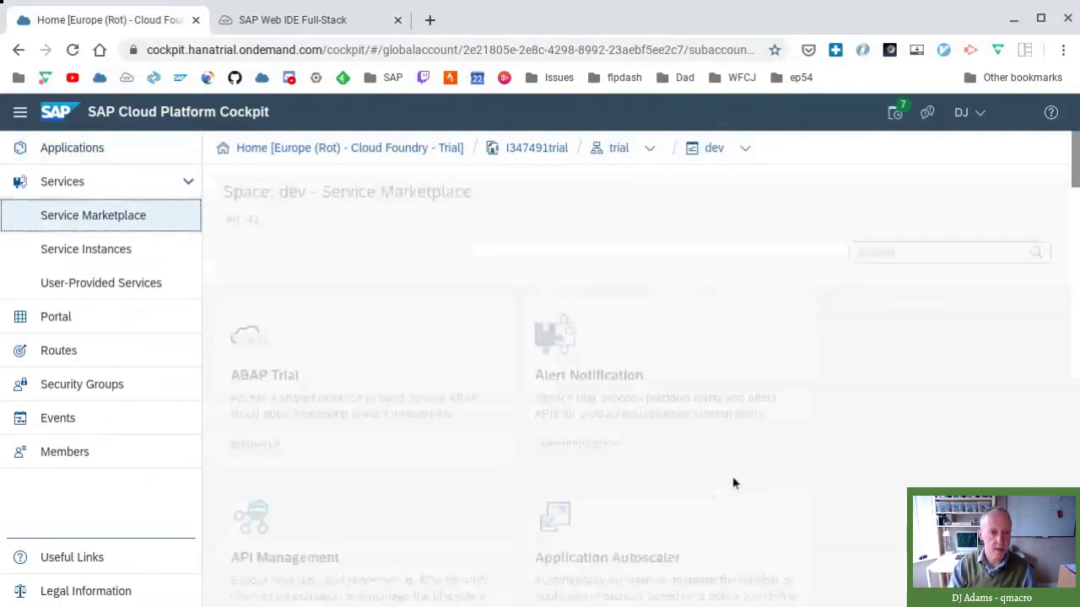
pyautogui.click(909, 253)
pyautogui.write('html')
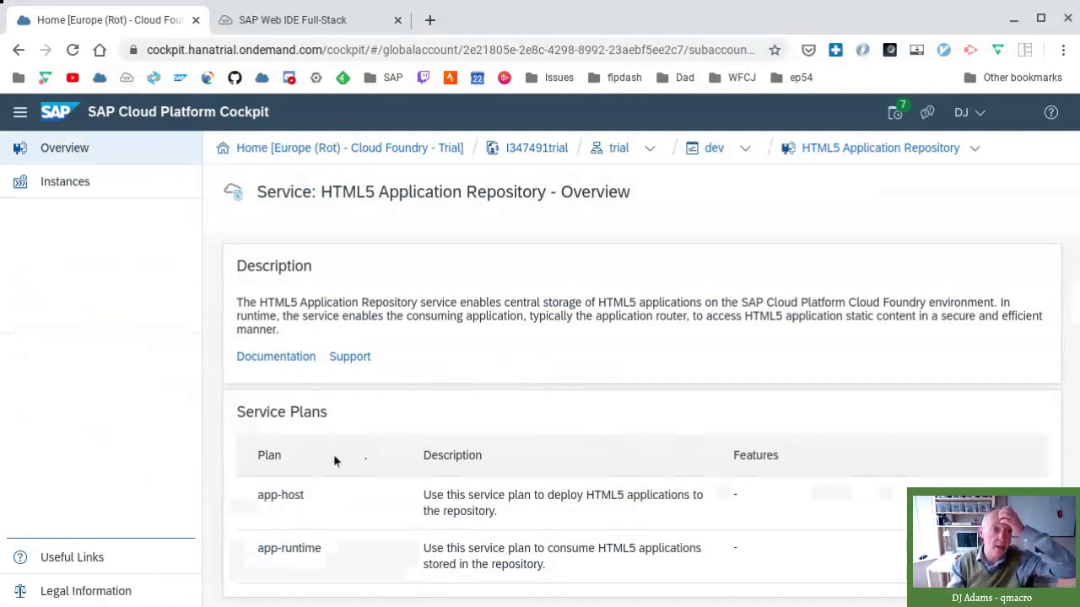
pyautogui.click(293, 22)
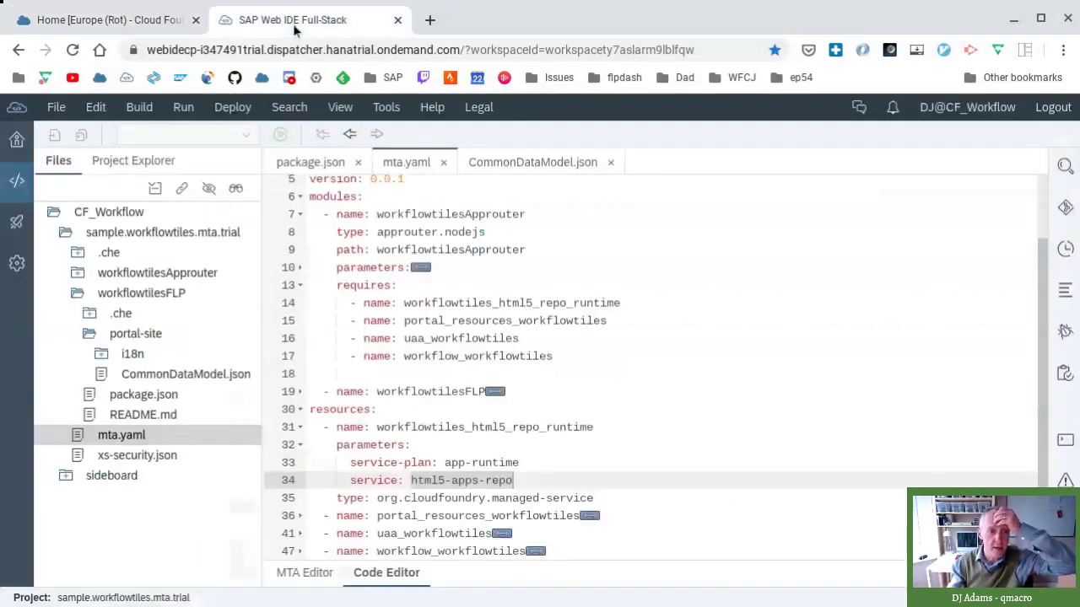
pyautogui.click(601, 464)
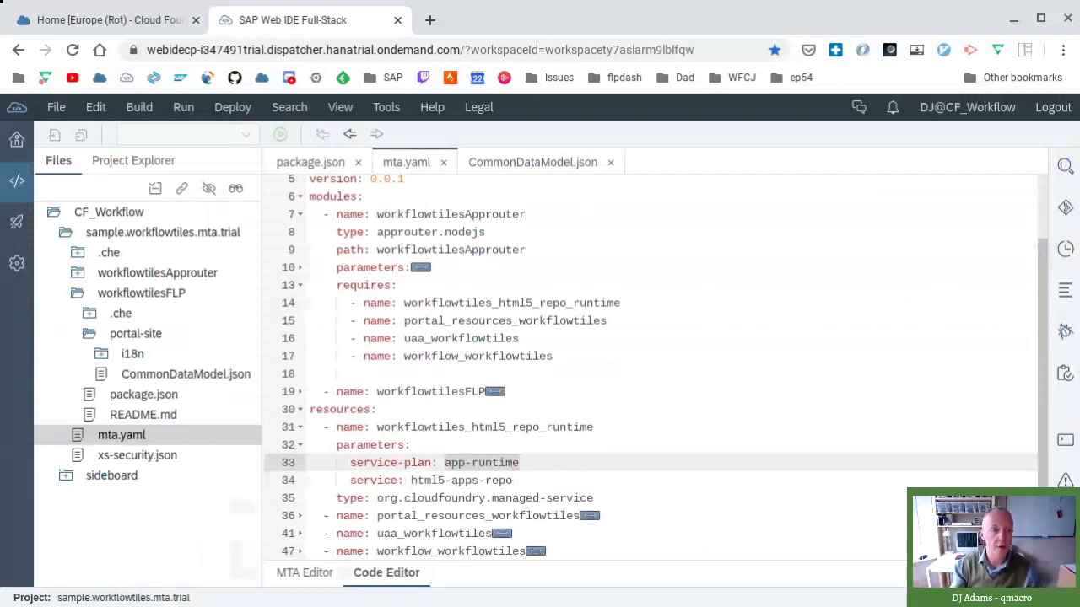
pyautogui.click(110, 21)
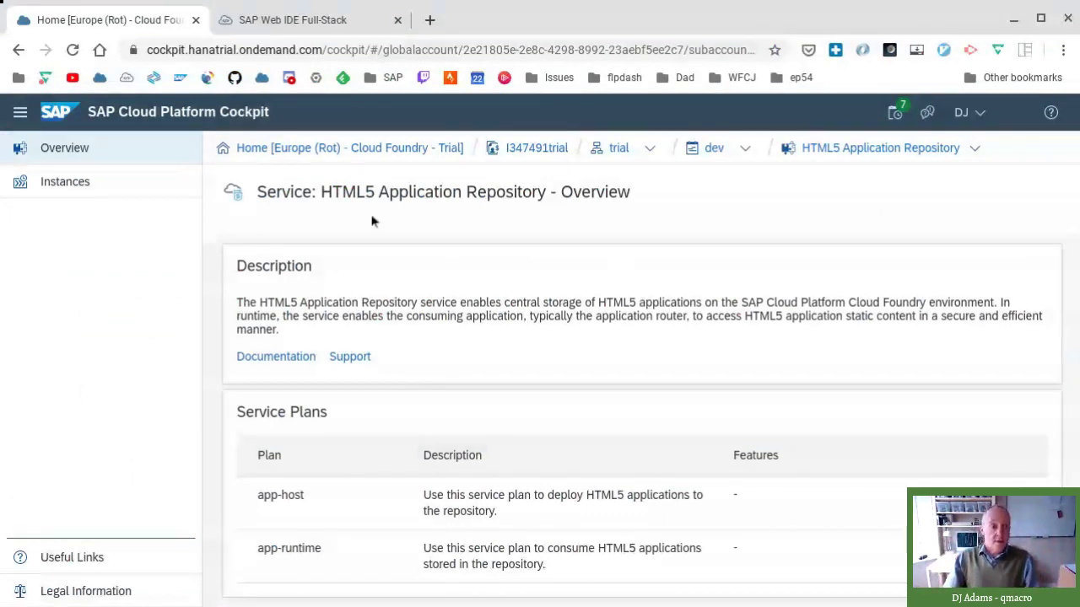
# - Return from Cockpit to mta.yaml in SAP Web IDE Full-Stack
pyautogui.hotkey('ctrl', 'Tab')
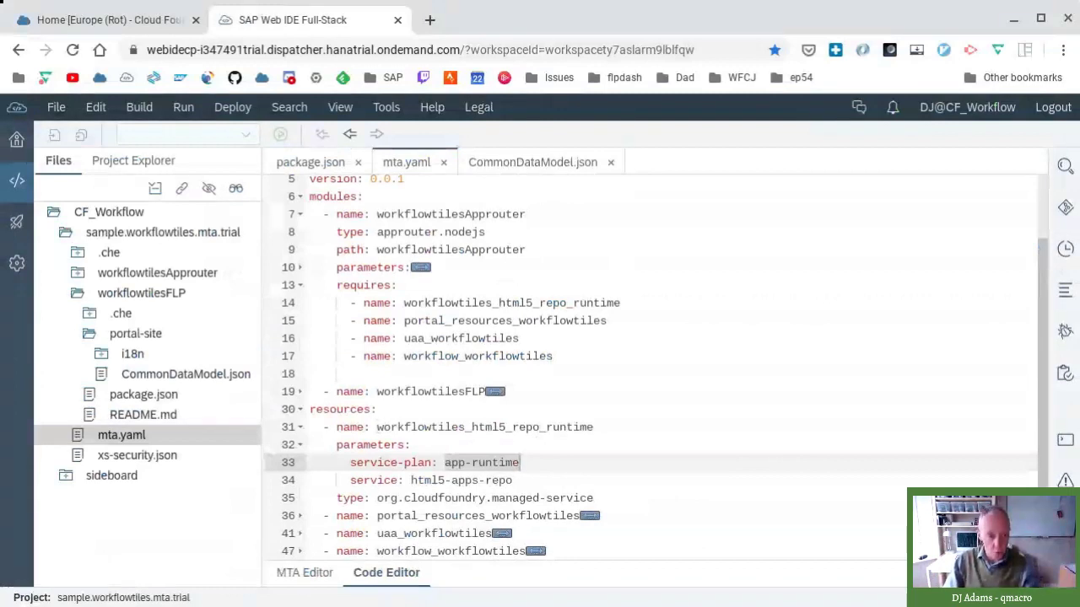
# - Highlight the workflowtiles_html5_repo_runtime name, then collapse that resource block
pyautogui.moveTo(376, 427); pyautogui.dragTo(461, 427)
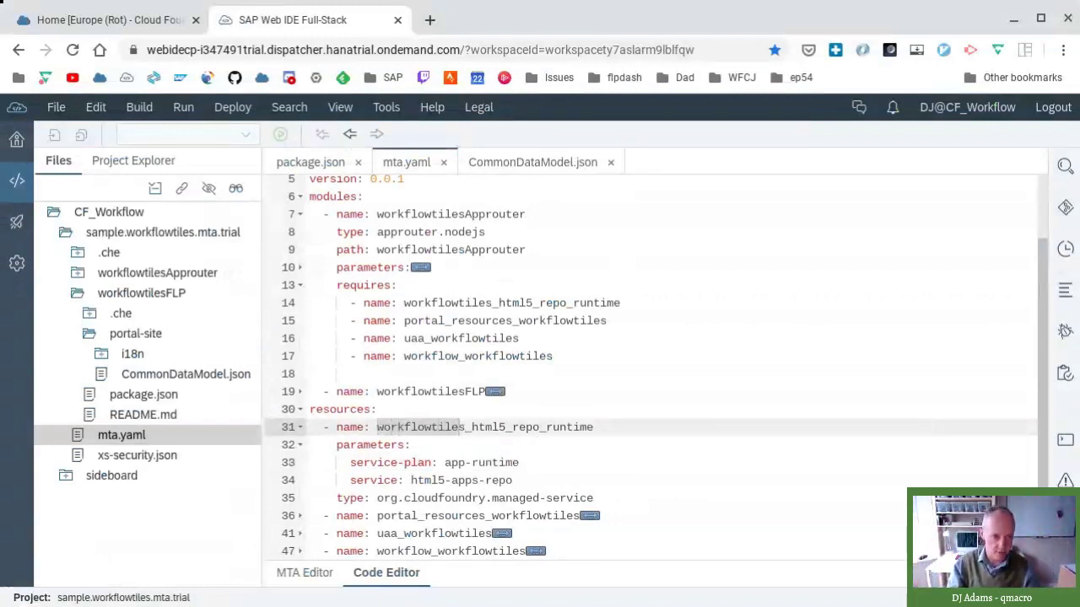
pyautogui.moveTo(471, 427); pyautogui.dragTo(614, 422)
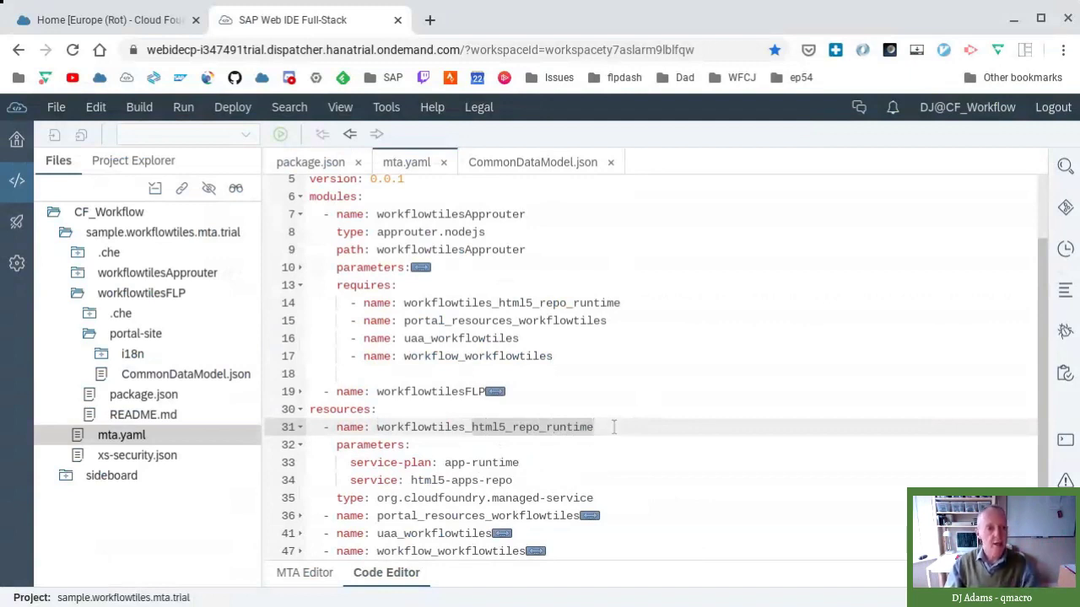
pyautogui.click(299, 427)
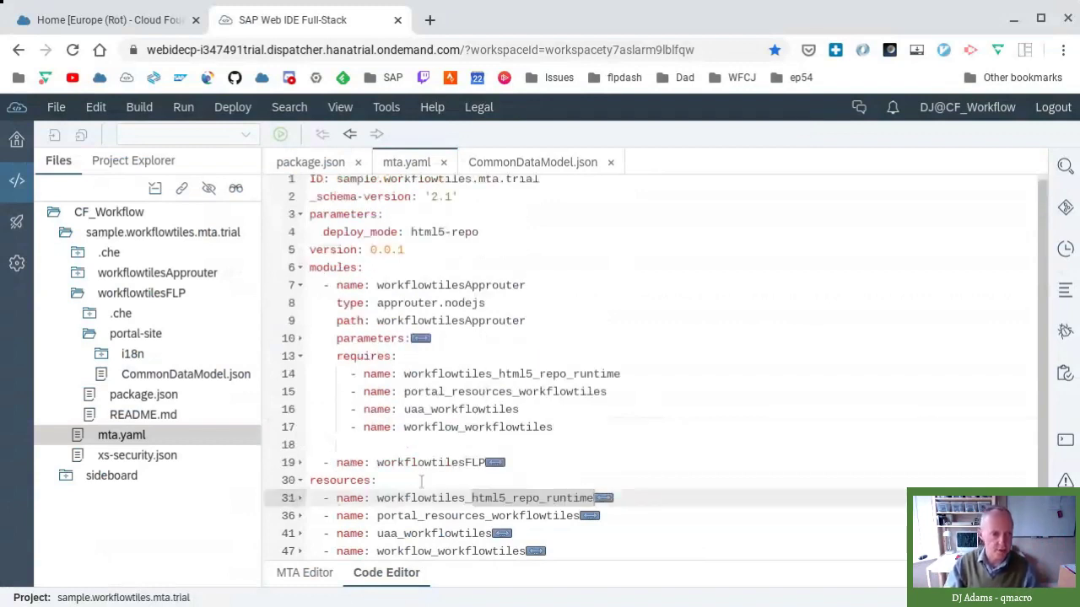
# - Expand portal_resources_workflowtiles and highlight its org.cloudfoundry.managed-service type
pyautogui.click(300, 516)
pyautogui.scroll(-1, 690, 487)
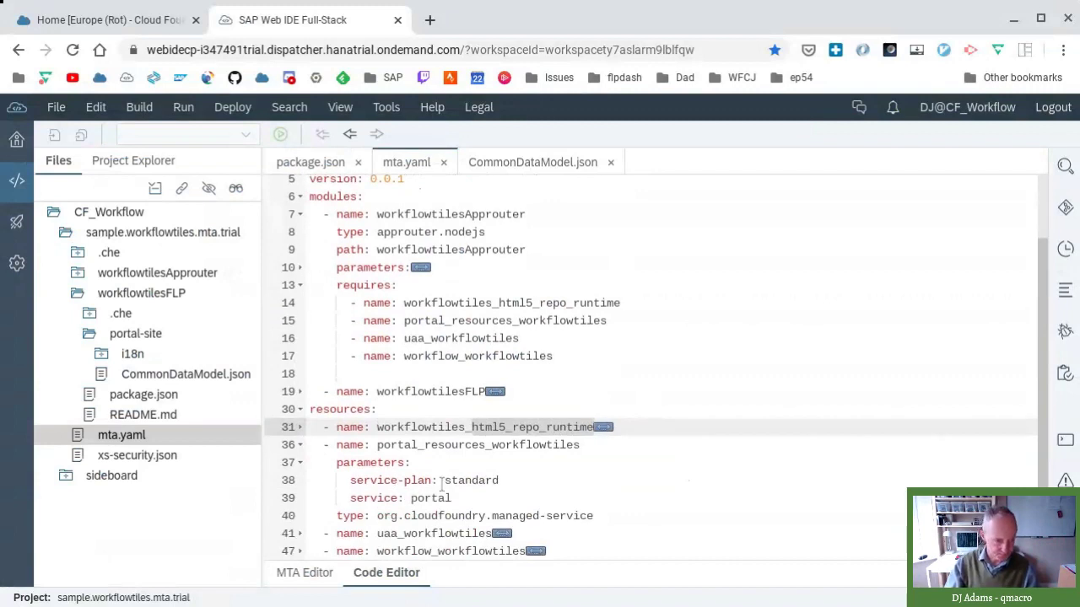
pyautogui.moveTo(377, 516); pyautogui.dragTo(595, 515)
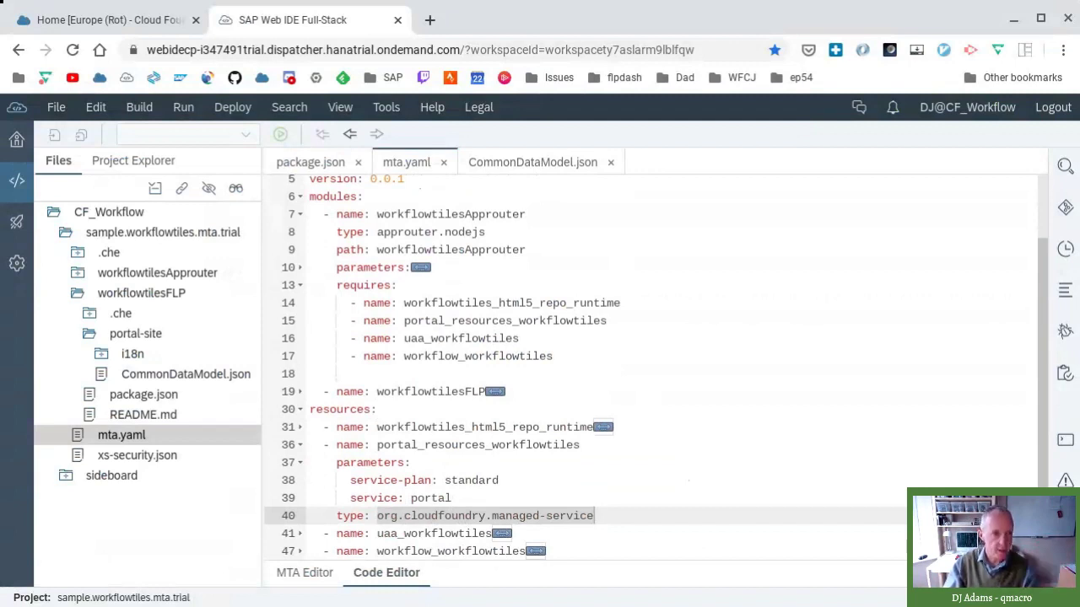
# - Fold the portal resource blocks on lines 36–37 and unfold uaa_workflowtiles on line 41 of mta.yaml
pyautogui.click(300, 462)
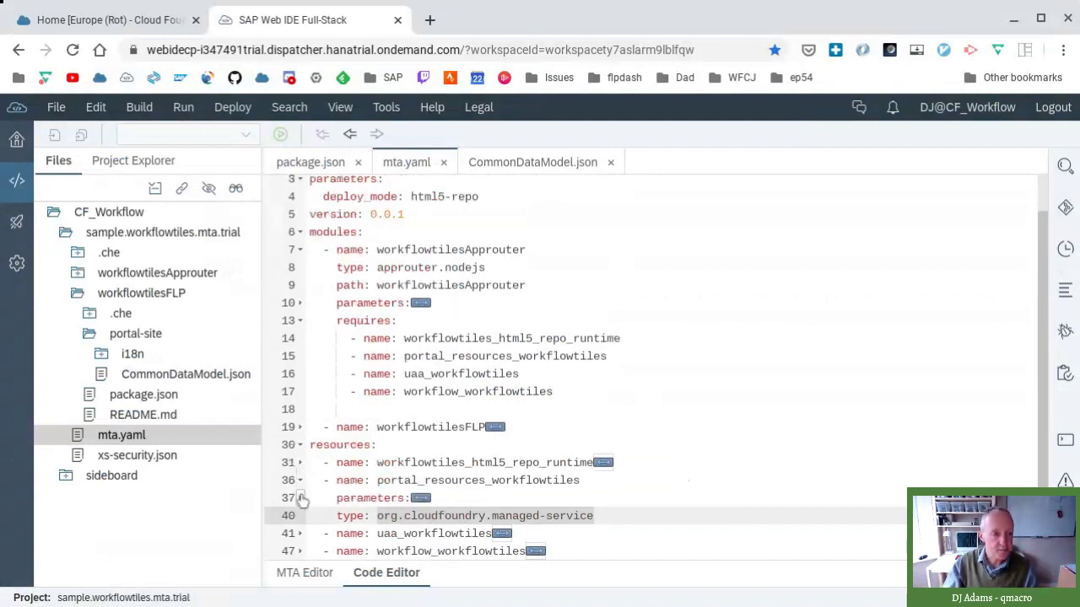
pyautogui.click(300, 480)
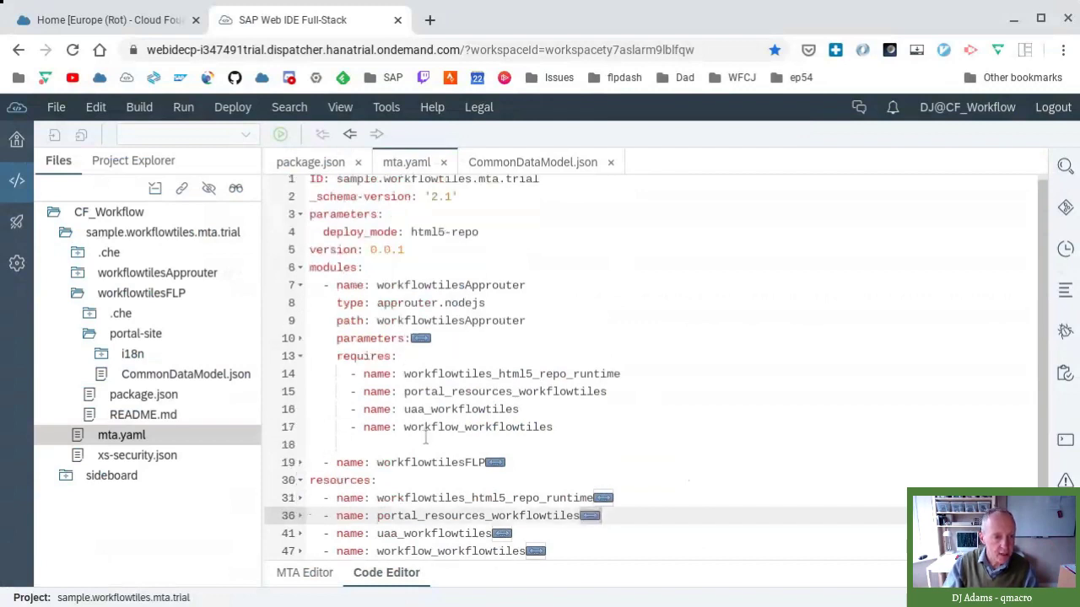
pyautogui.click(300, 533)
pyautogui.scroll(-2, 466, 511)
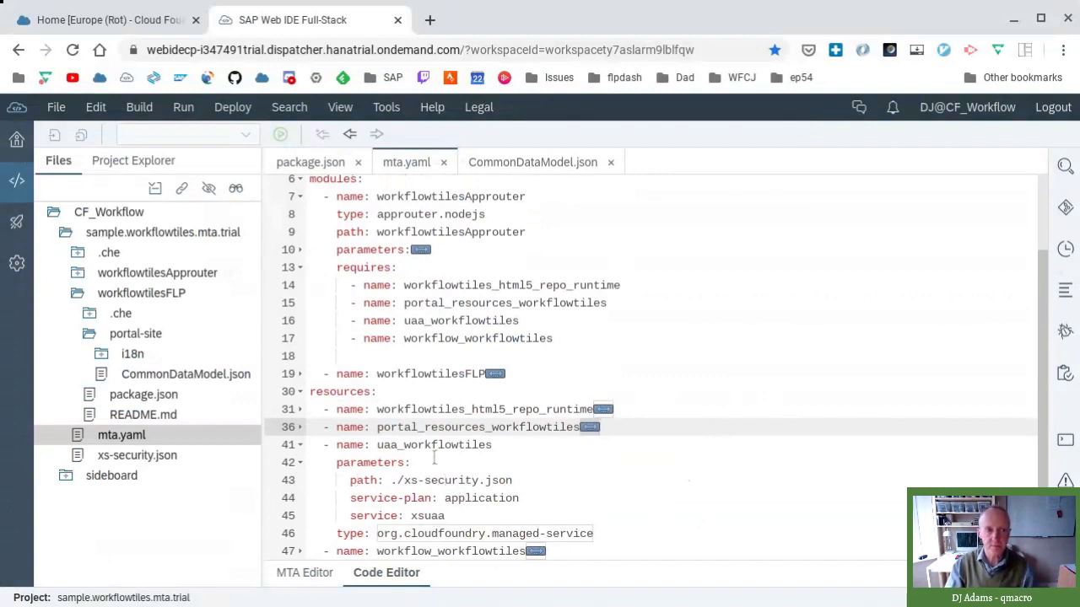
pyautogui.click(126, 25)
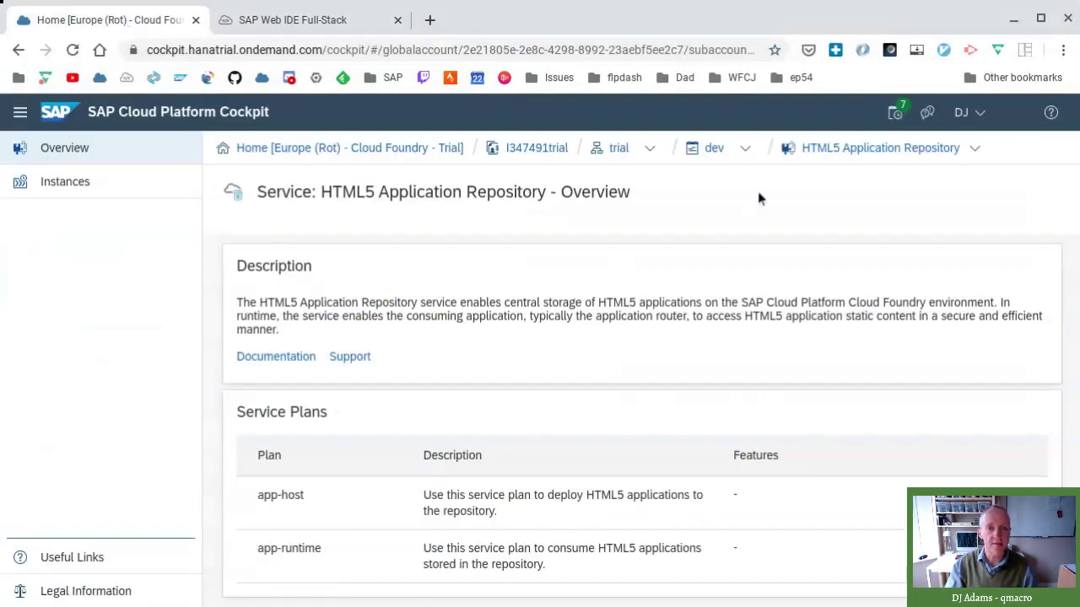
# - Switch the Cockpit breadcrumb service to Authorization & Trust Management
pyautogui.click(977, 154)
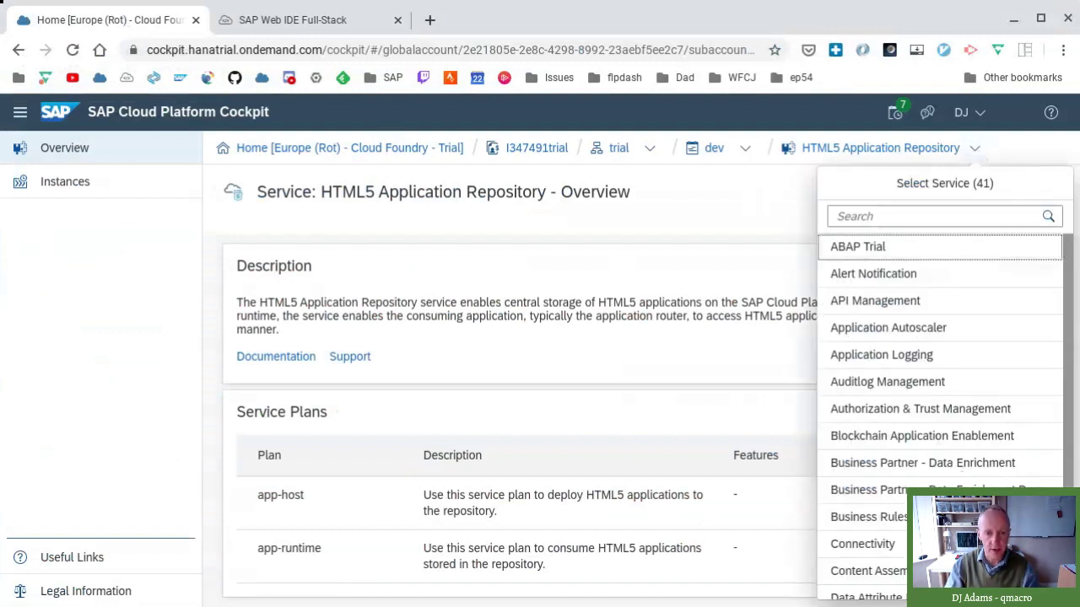
pyautogui.scroll(-2, 922, 314)
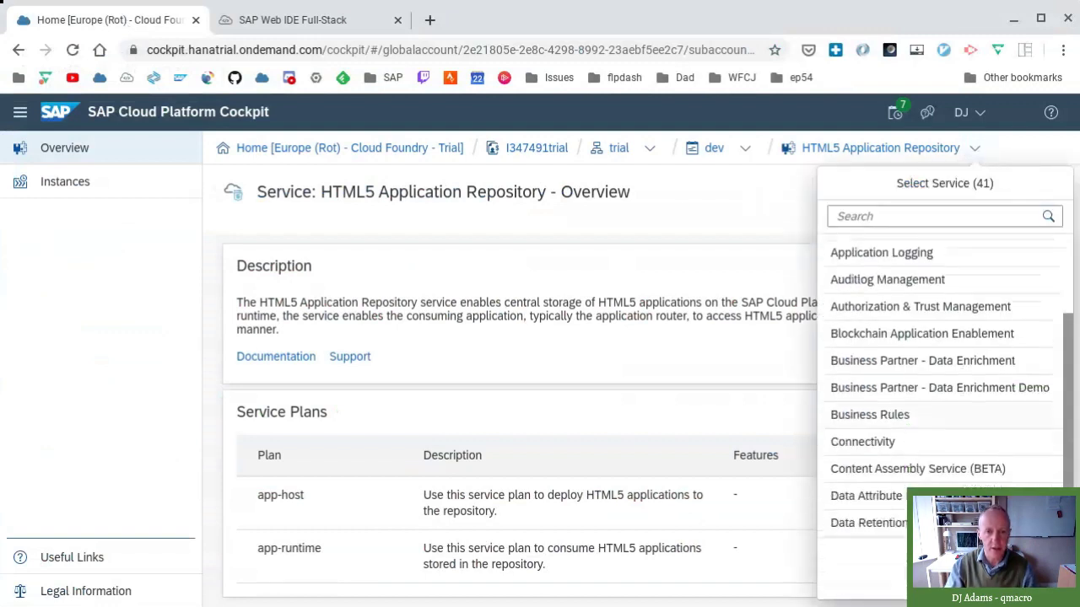
pyautogui.click(922, 309)
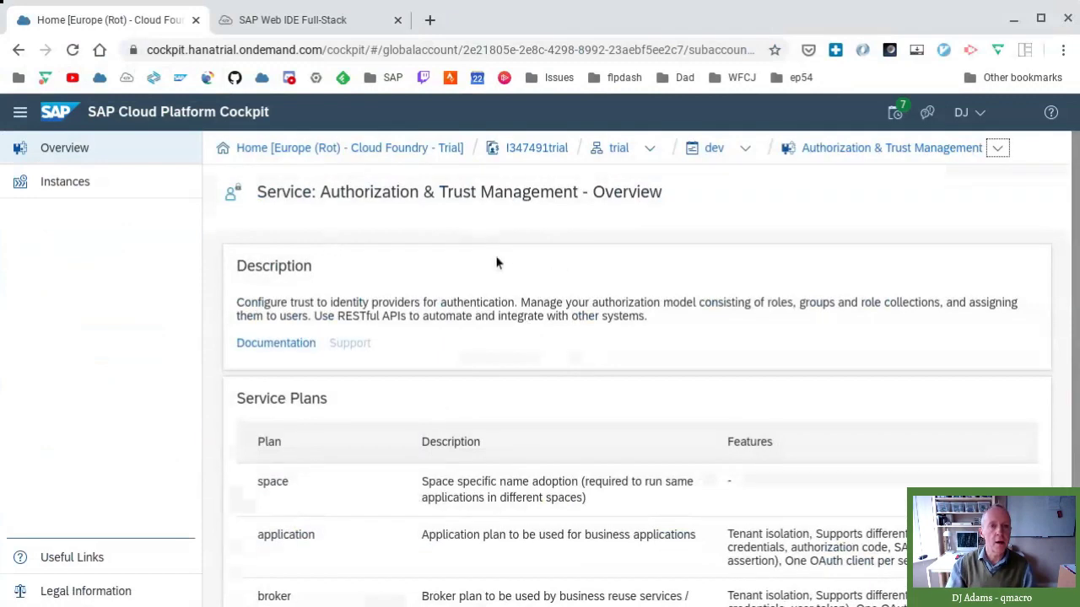
# - Check the page address, then review the Service Plans: space, application, broker and apiaccess
pyautogui.click(579, 51)
pyautogui.press('End')
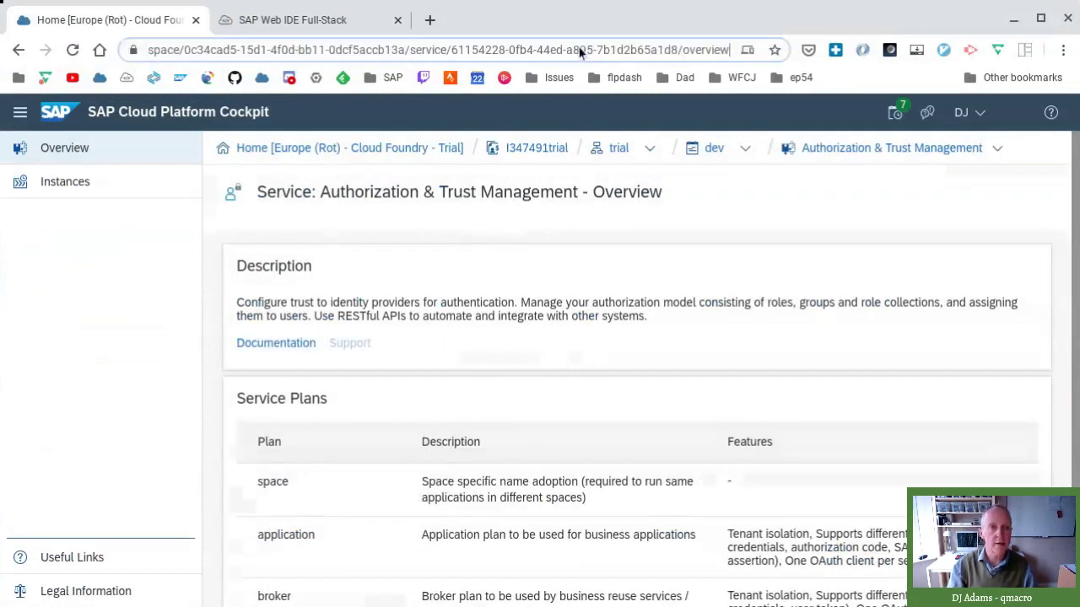
pyautogui.click(565, 322)
pyautogui.scroll(-2, 595, 340)
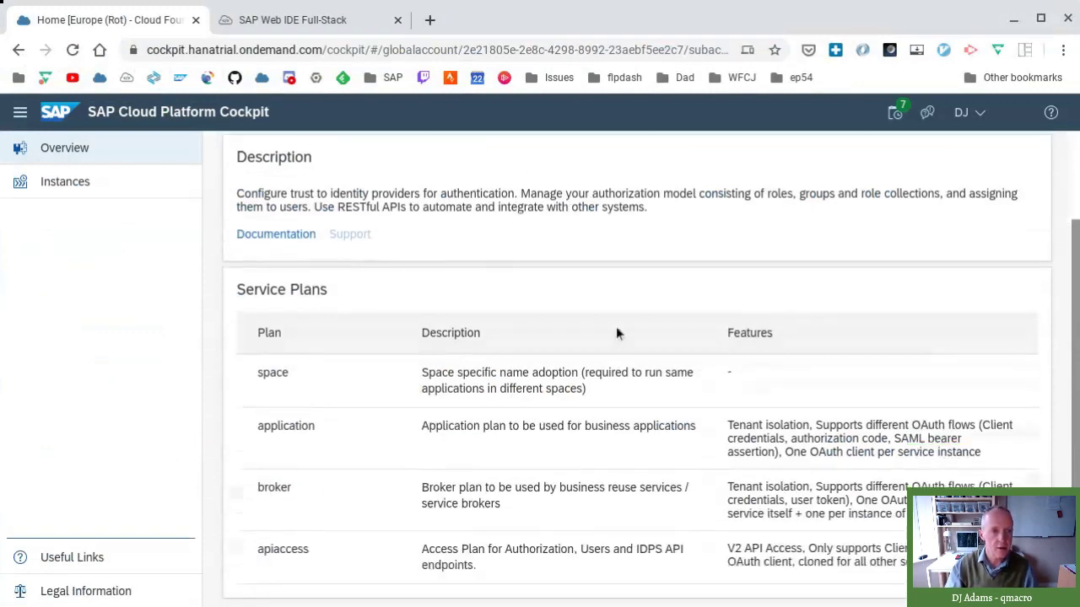
pyautogui.scroll(2, 616, 333)
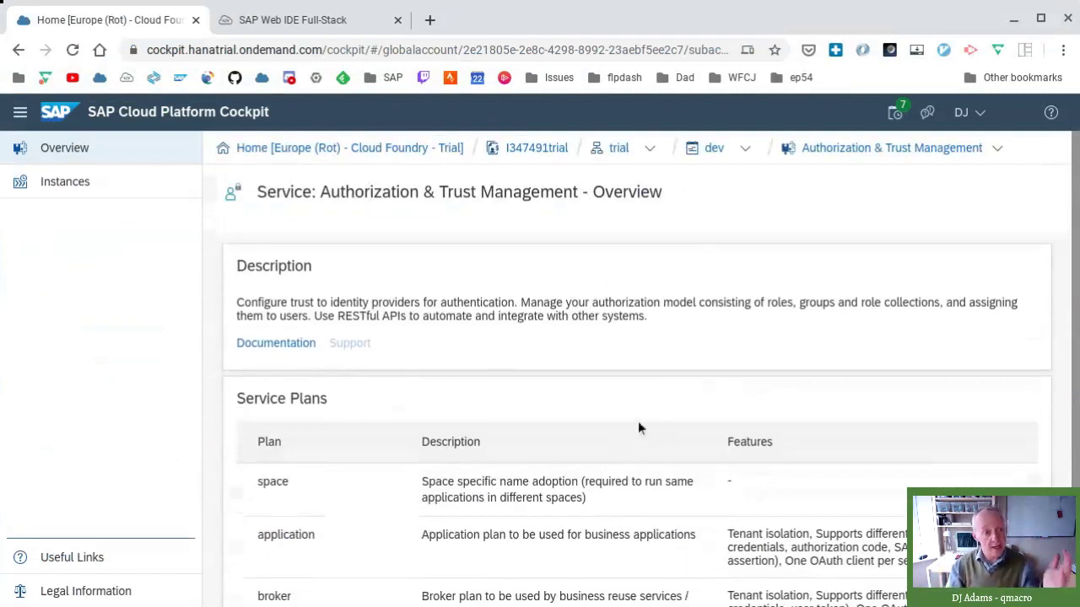
pyautogui.scroll(-2, 641, 422)
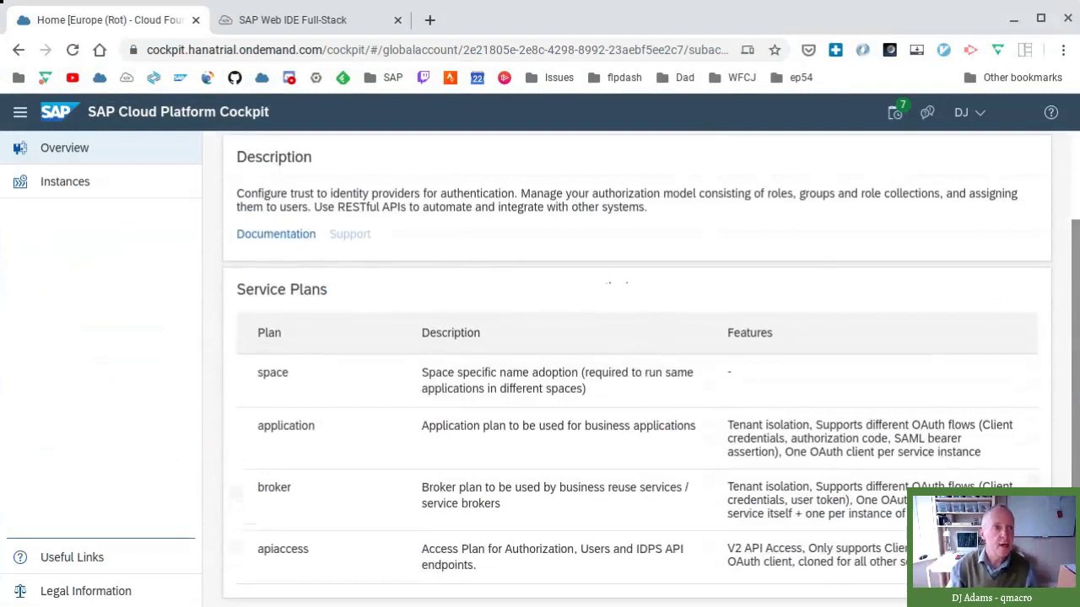
# - Highlight the 'application' service plan of uaa_workflowtiles in mta.yaml and compare it with the Cockpit's plans
pyautogui.click(314, 21)
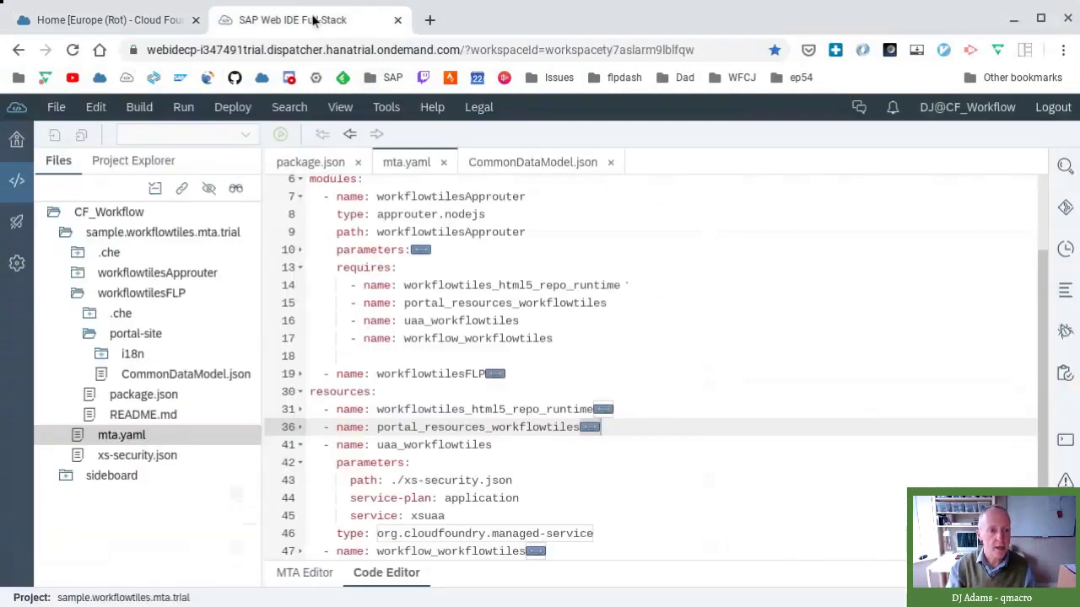
pyautogui.moveTo(444, 497); pyautogui.dragTo(521, 497)
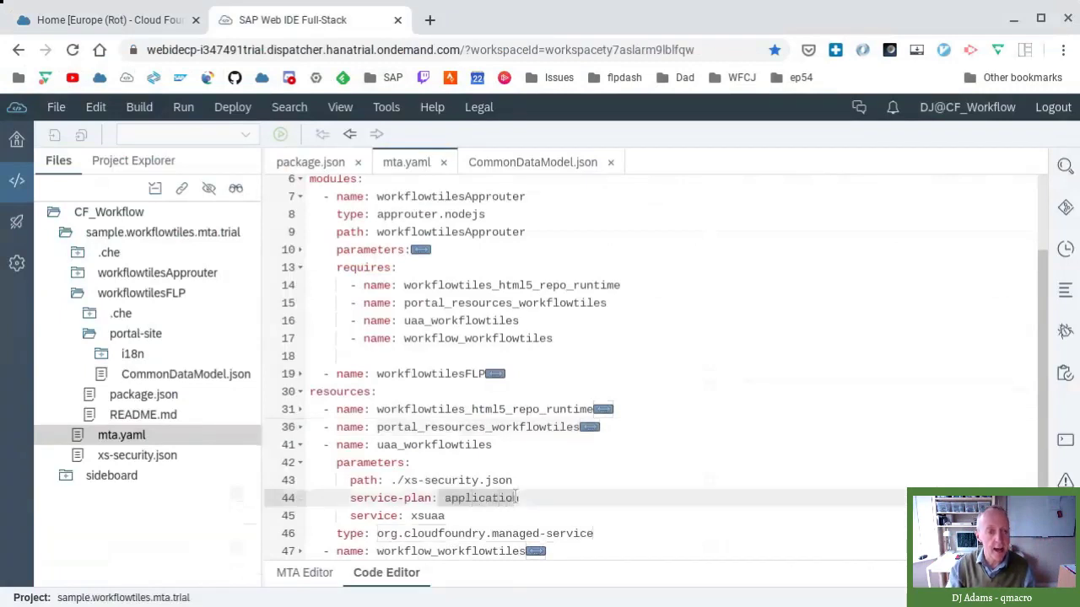
pyautogui.click(123, 22)
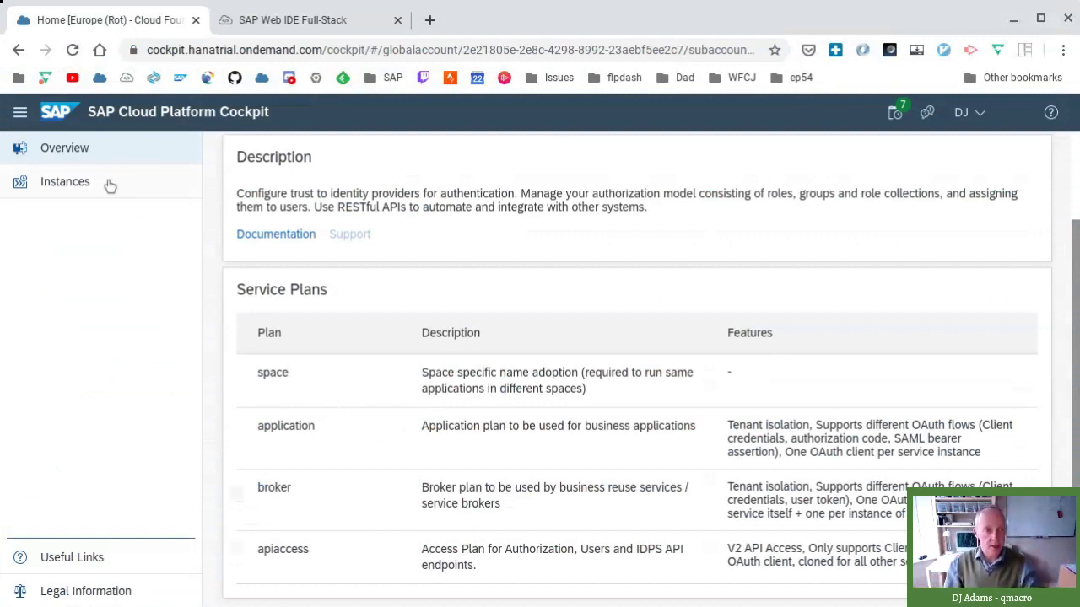
# - Back in mta.yaml, fold the uaa_workflowtiles resource block on line 41
pyautogui.click(297, 28)
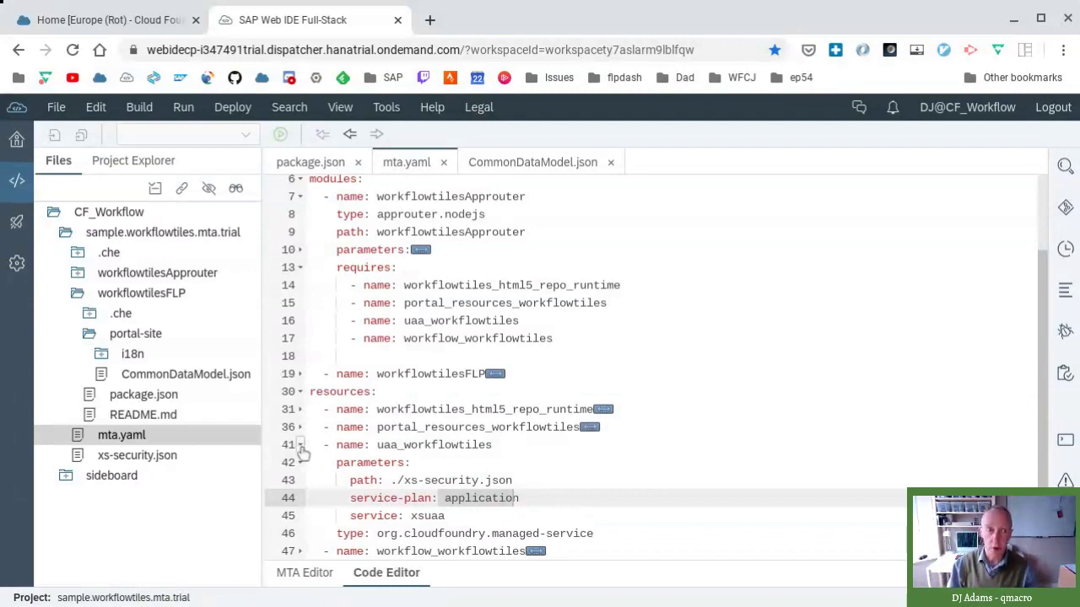
pyautogui.click(299, 445)
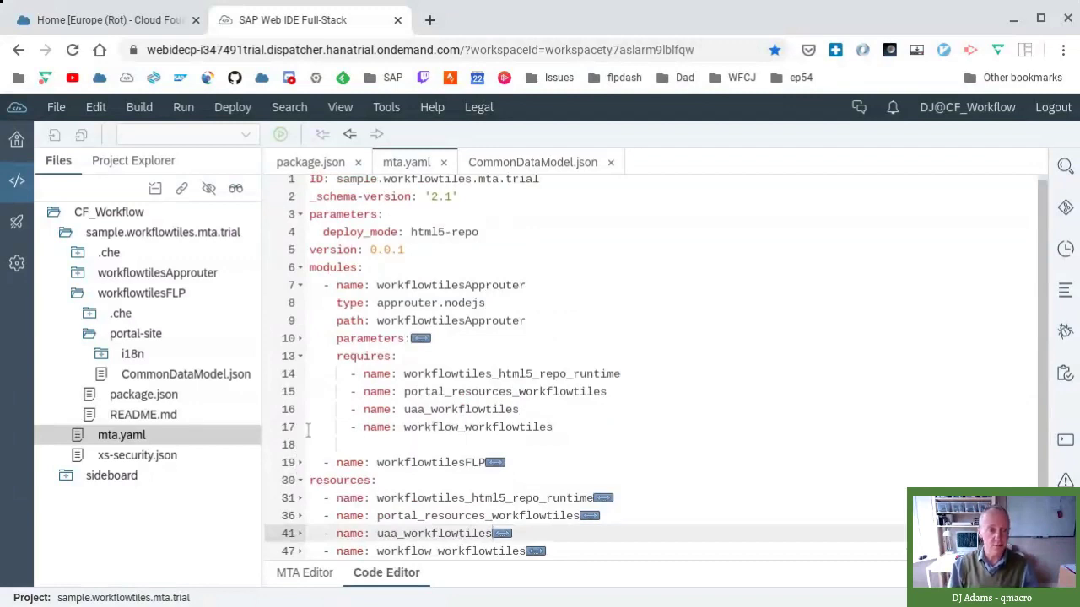
# - Unfold workflow_workflowtiles and uaa_workflowtiles, mark the xs-security.json path, and open xs-security.json from the Files tree
pyautogui.click(300, 552)
pyautogui.scroll(-1, 504, 493)
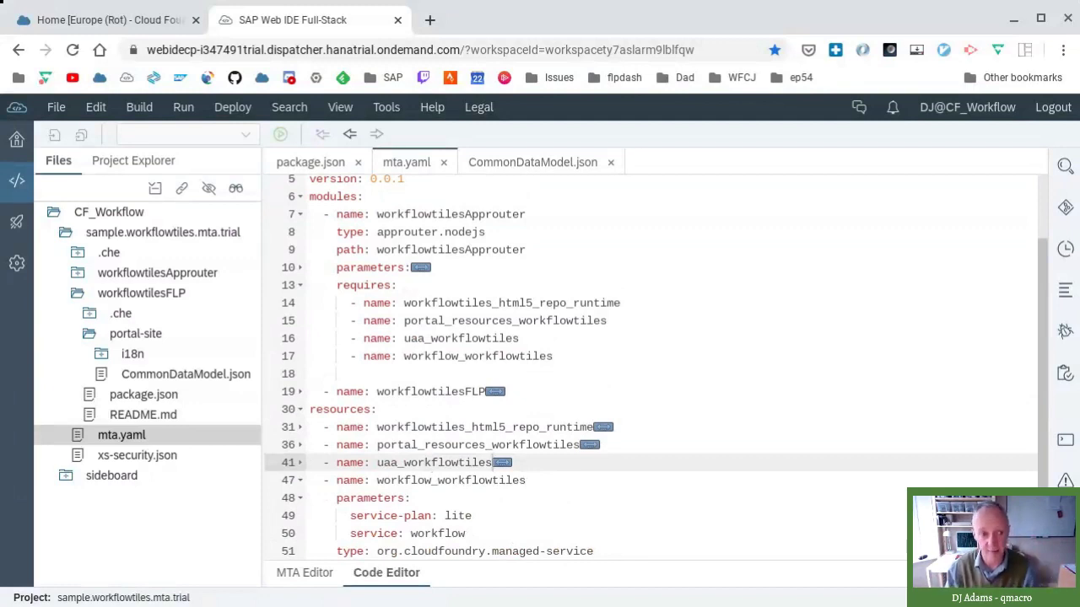
pyautogui.click(300, 462)
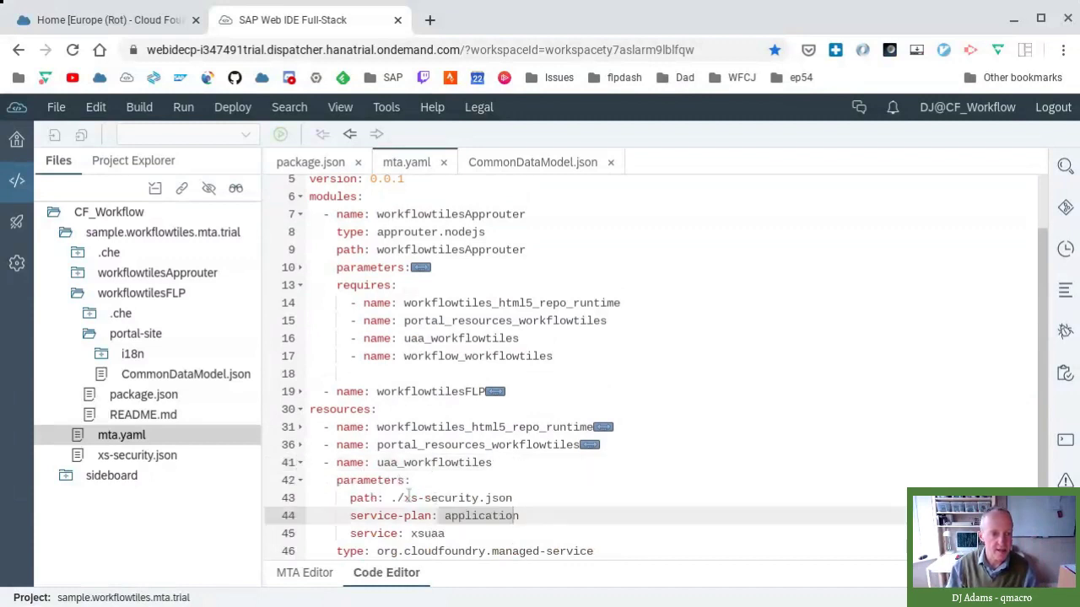
pyautogui.moveTo(405, 498); pyautogui.dragTo(512, 498)
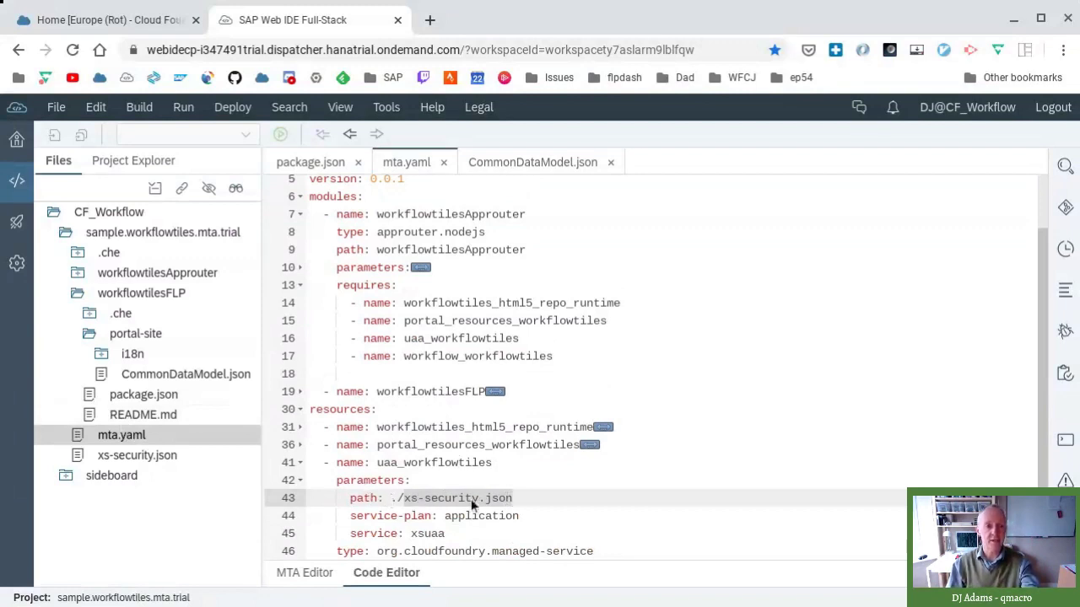
pyautogui.doubleClick(136, 456)
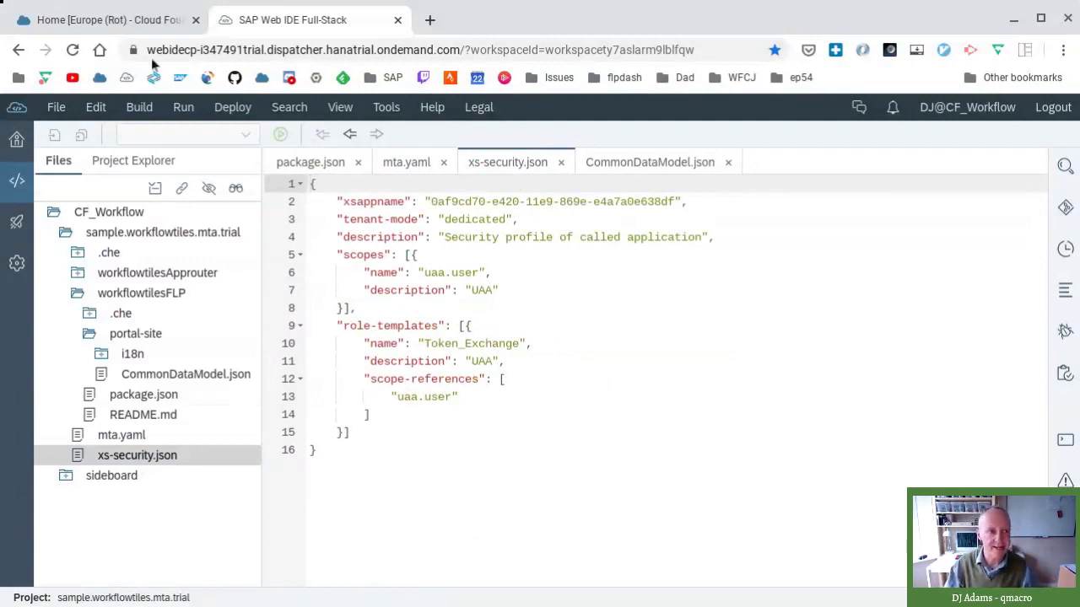
# - Go to the Authorization & Trust Management Instances list and start a New Instance
pyautogui.click(132, 23)
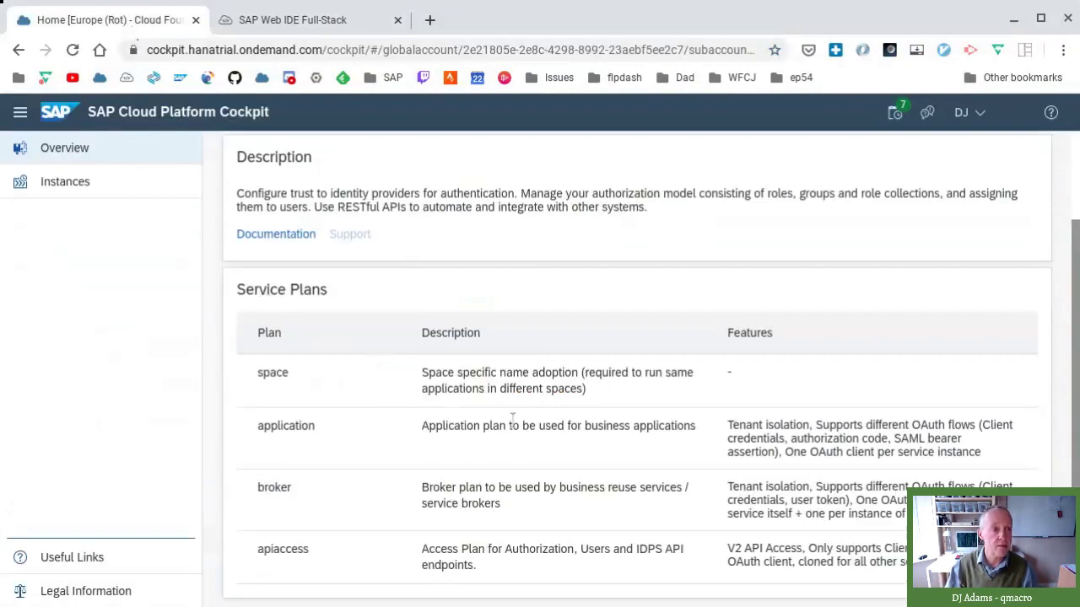
pyautogui.click(98, 190)
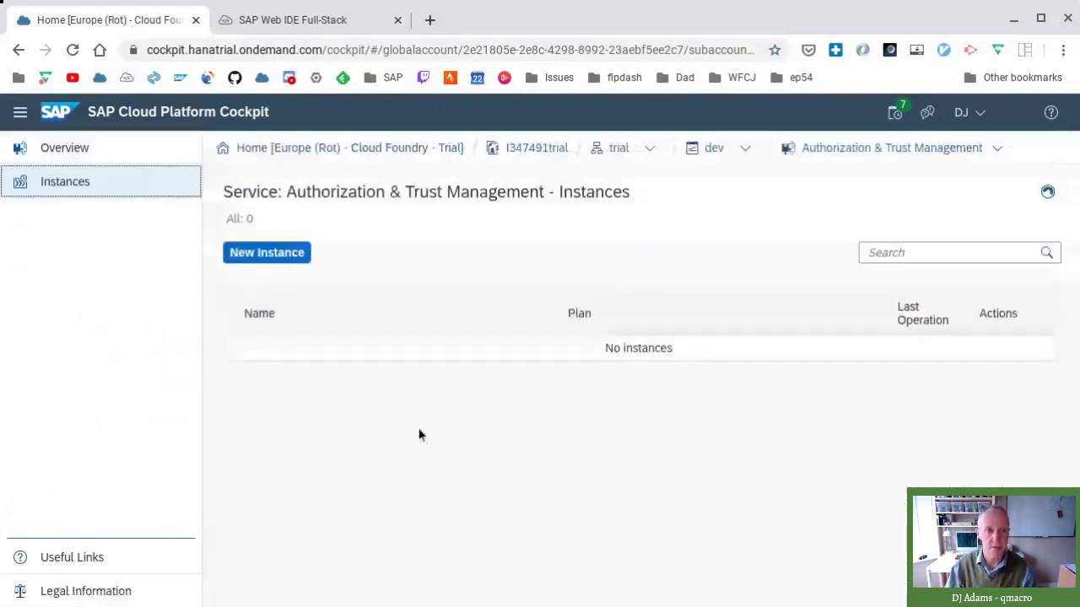
pyautogui.click(251, 254)
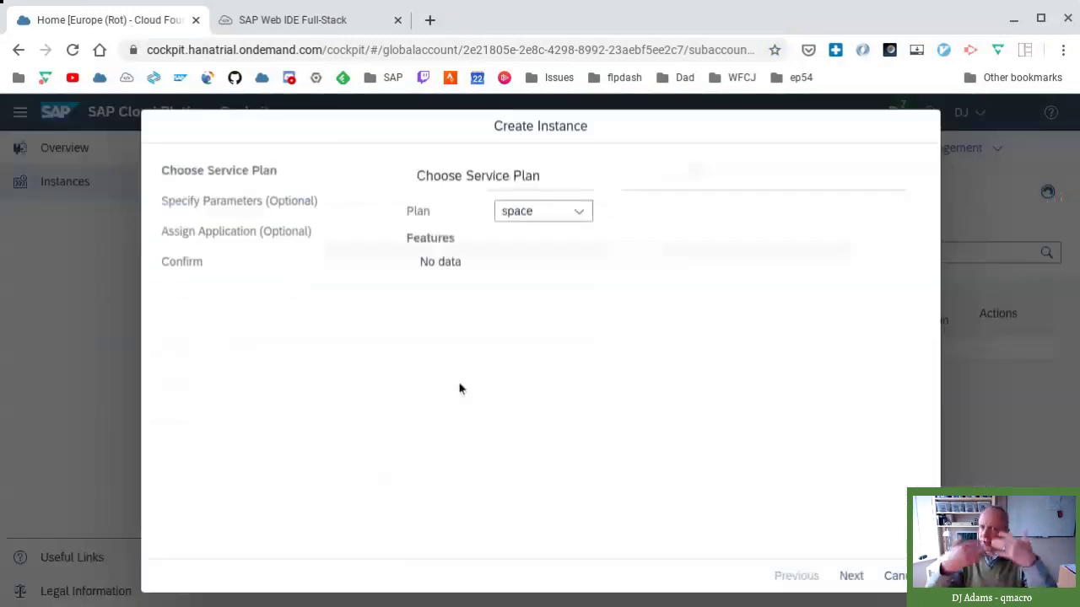
# - Choose the application plan, proceed to the JSON parameters step, then cancel without creating an instance
pyautogui.click(579, 212)
pyautogui.click(562, 266)
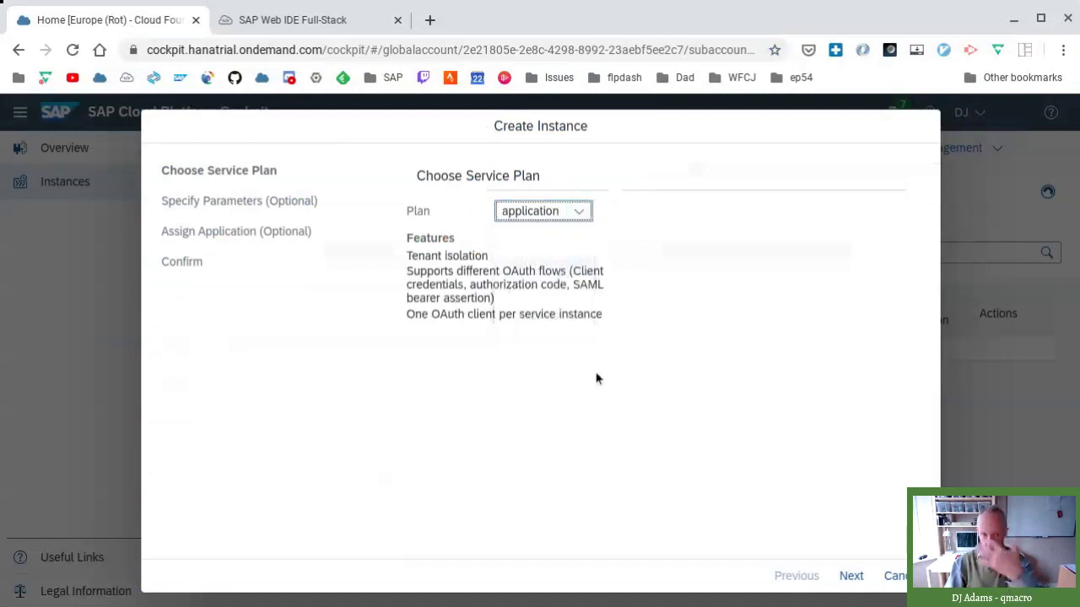
pyautogui.click(850, 576)
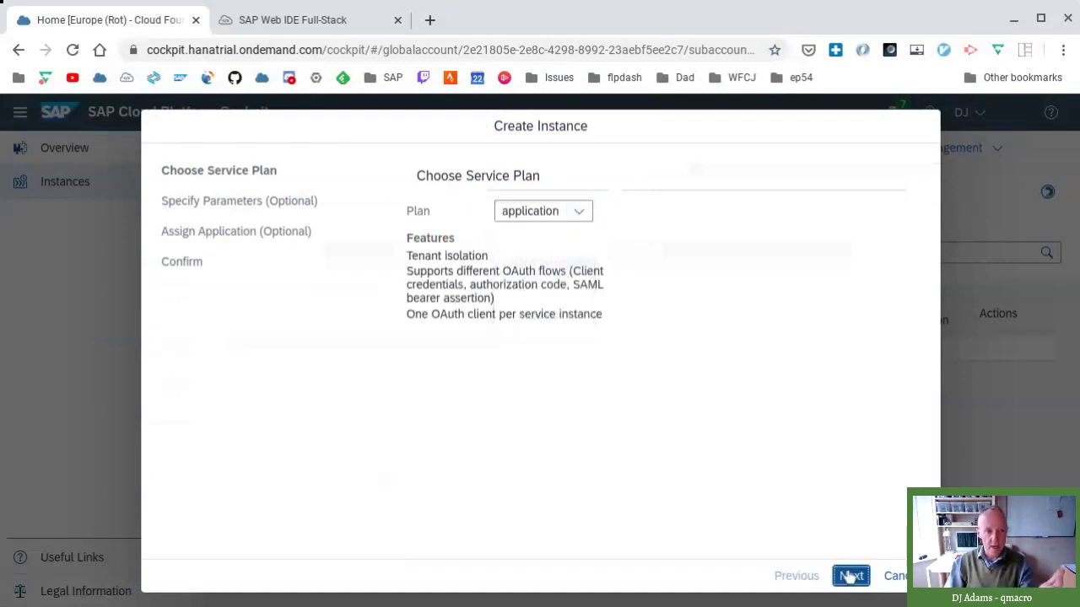
pyautogui.click(663, 422)
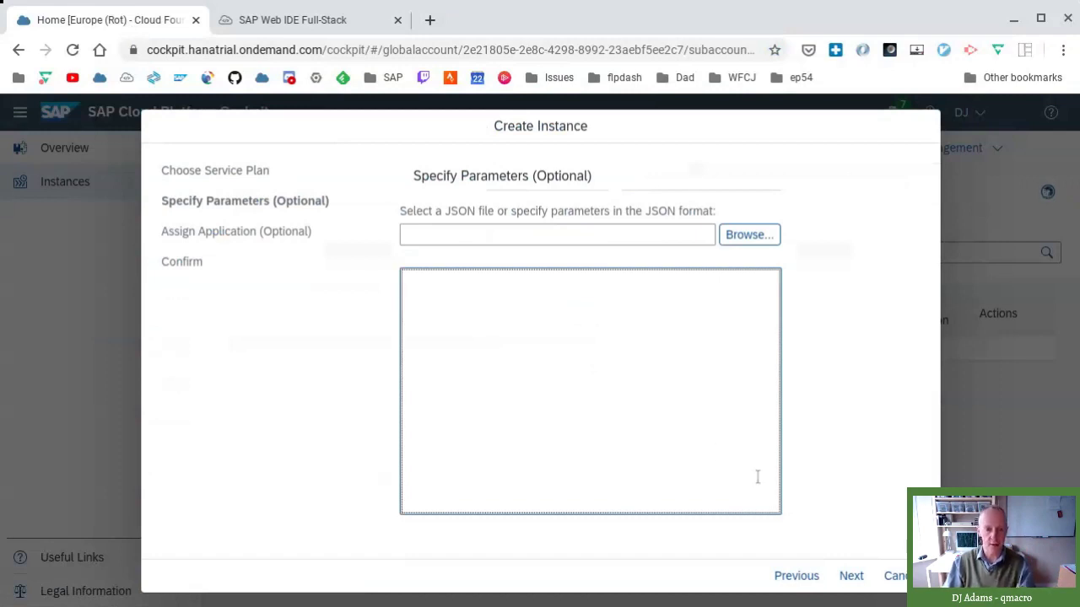
pyautogui.click(892, 575)
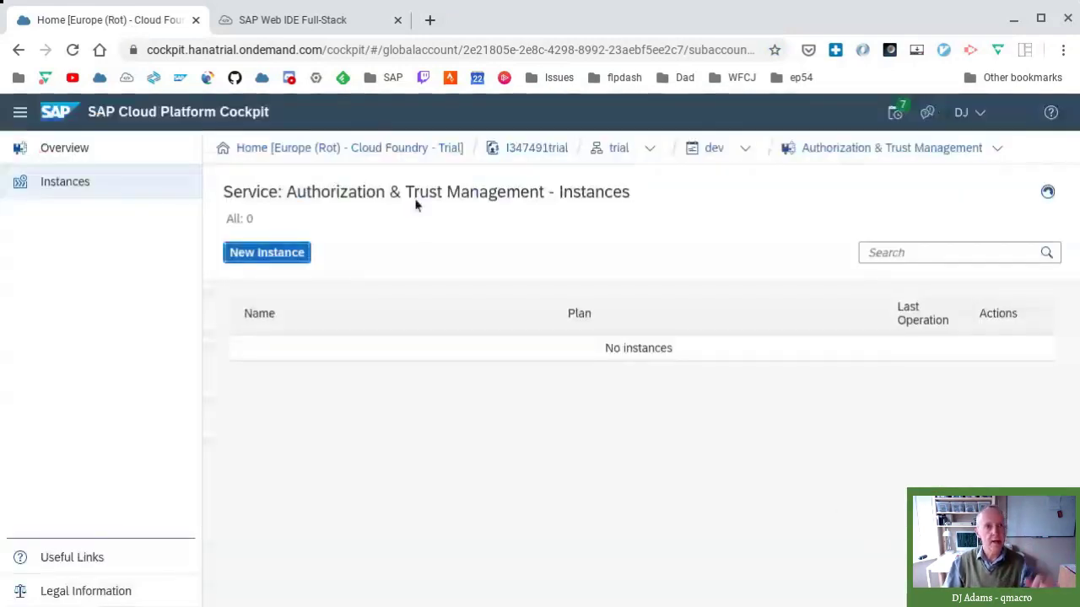
pyautogui.click(312, 31)
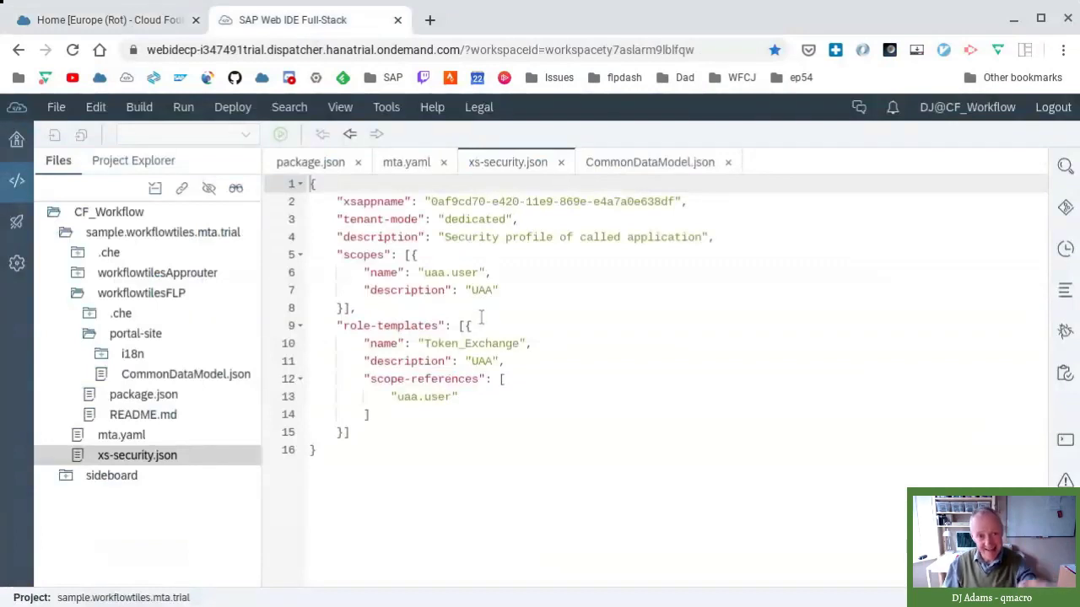